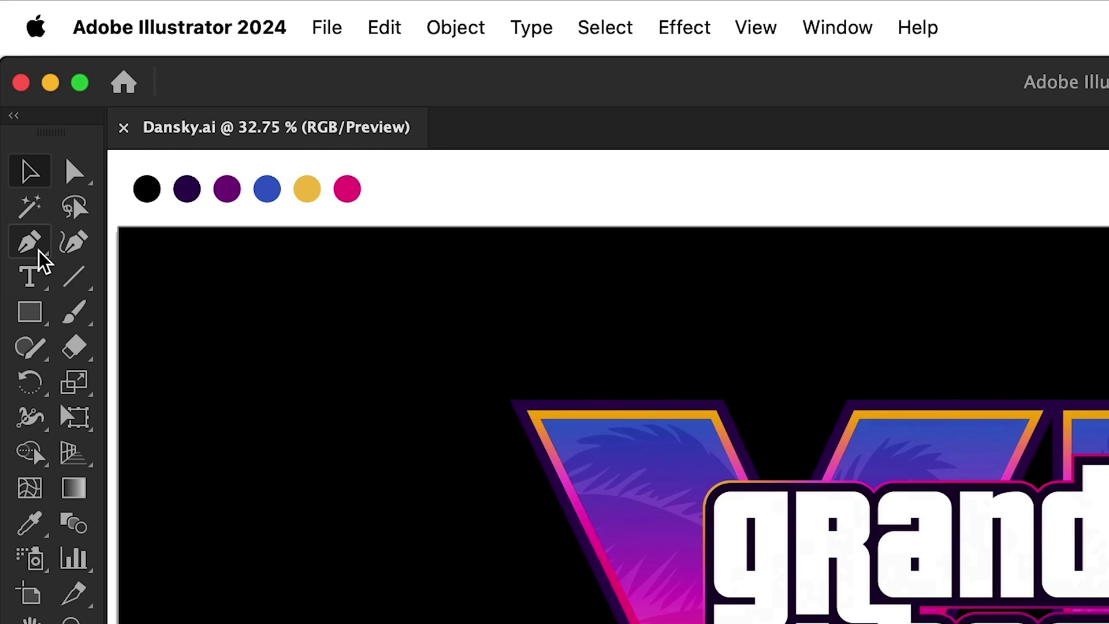
# - Draw a V-shaped open path with three anchor points over the V of the reference logo using the Pen tool
pyautogui.click(39, 254)
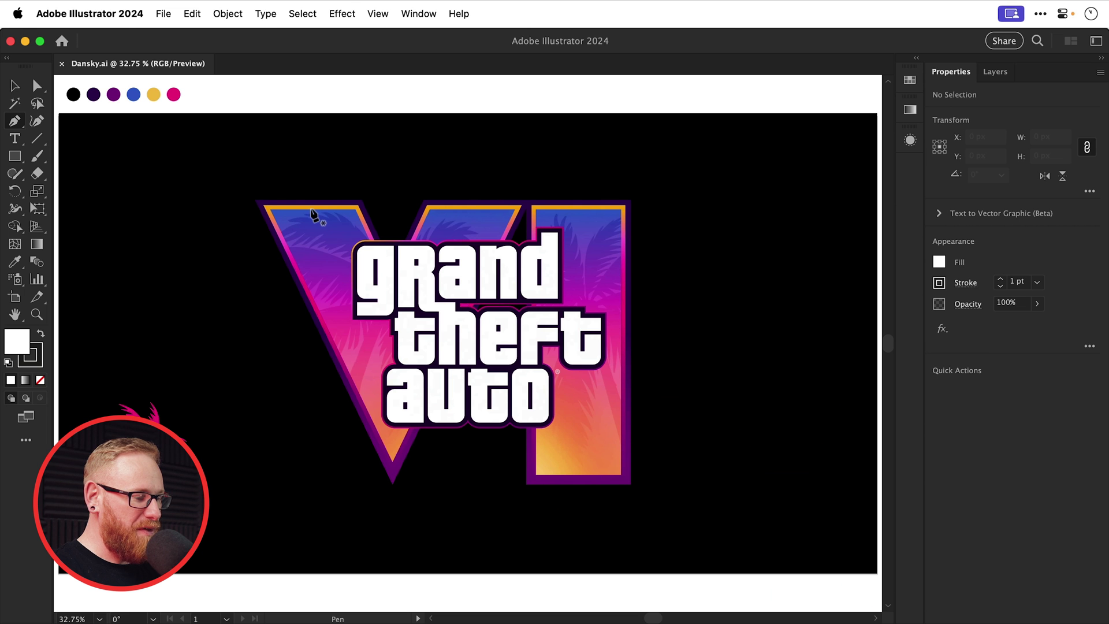
pyautogui.click(311, 209)
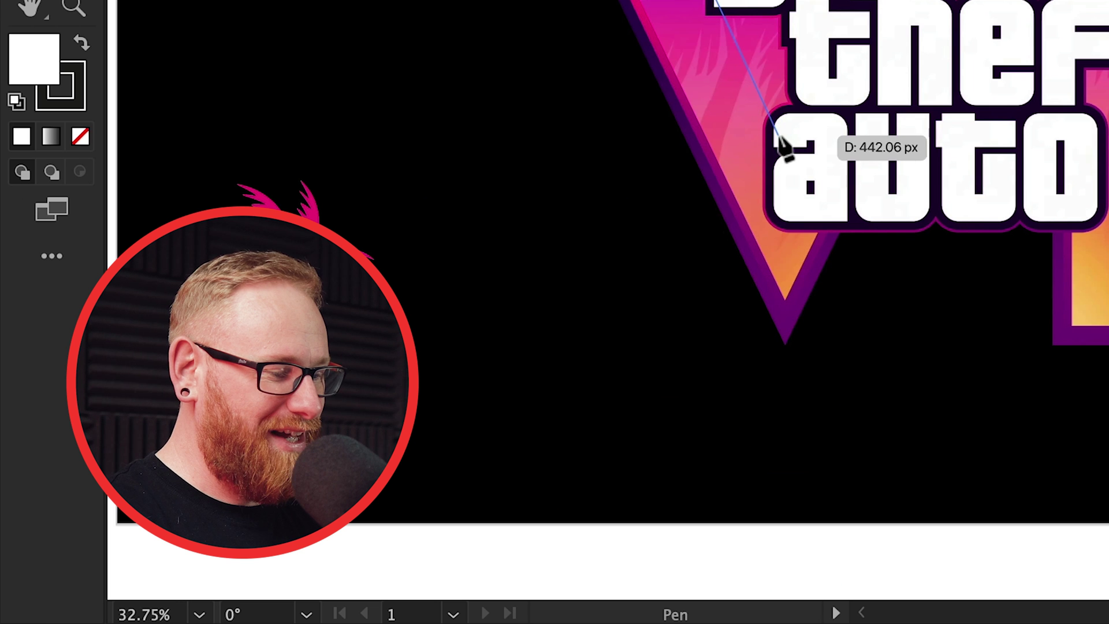
pyautogui.click(389, 378)
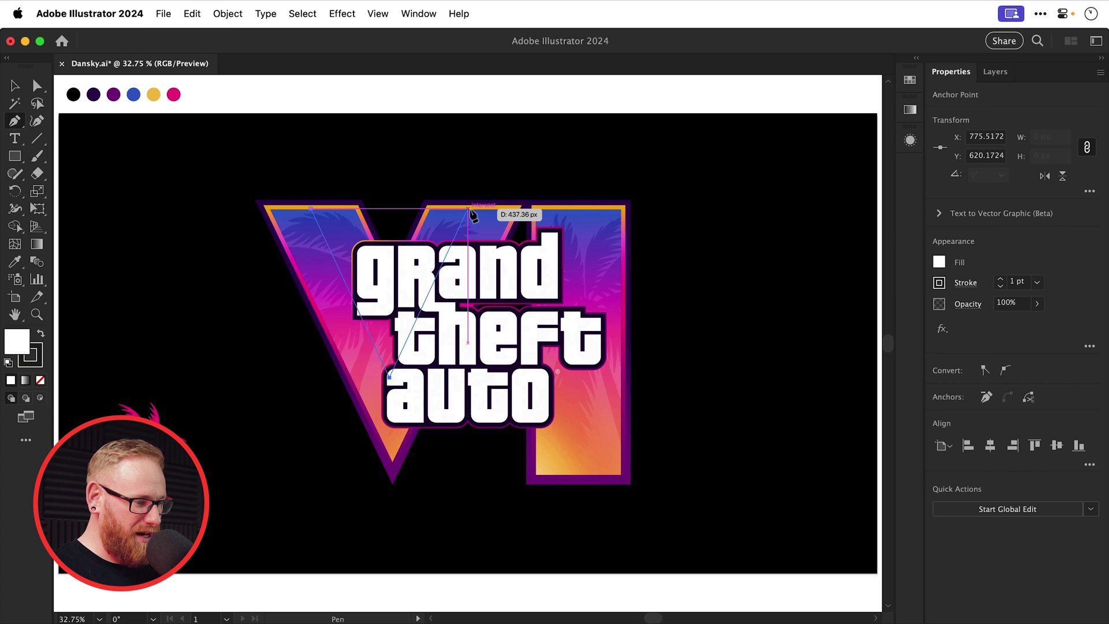
pyautogui.click(467, 209)
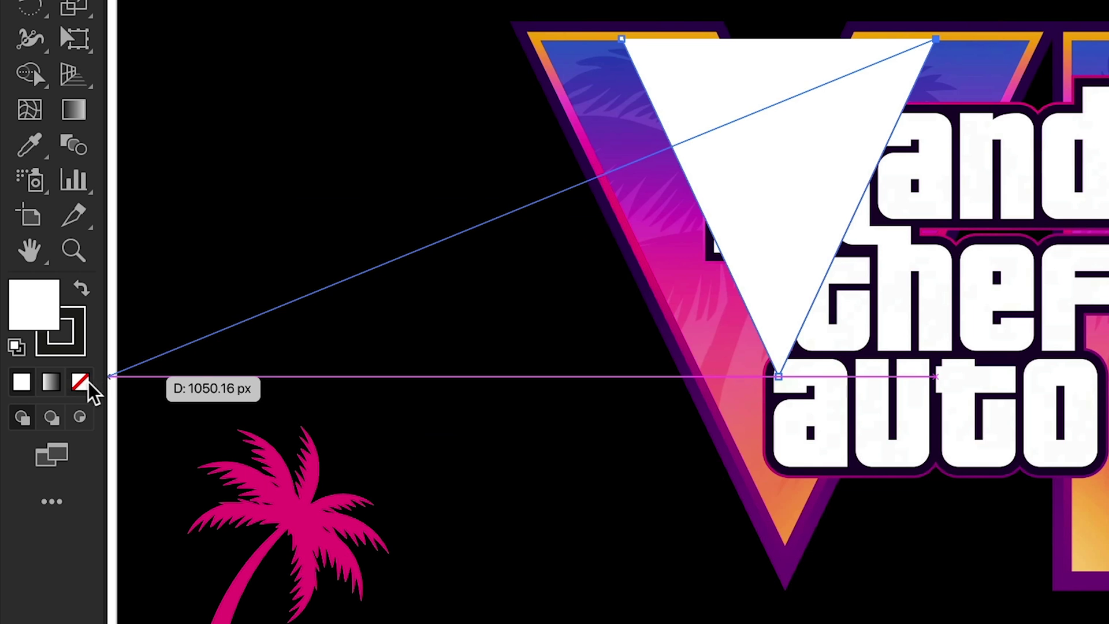
# - Remove the V path's fill and give it a yellow #fff800 stroke with a weight of 200 pt
pyautogui.click(85, 381)
pyautogui.doubleClick(80, 350)
pyautogui.moveTo(312, 407); pyautogui.dragTo(548, 169)
pyautogui.click(793, 184)
pyautogui.click(1000, 279)
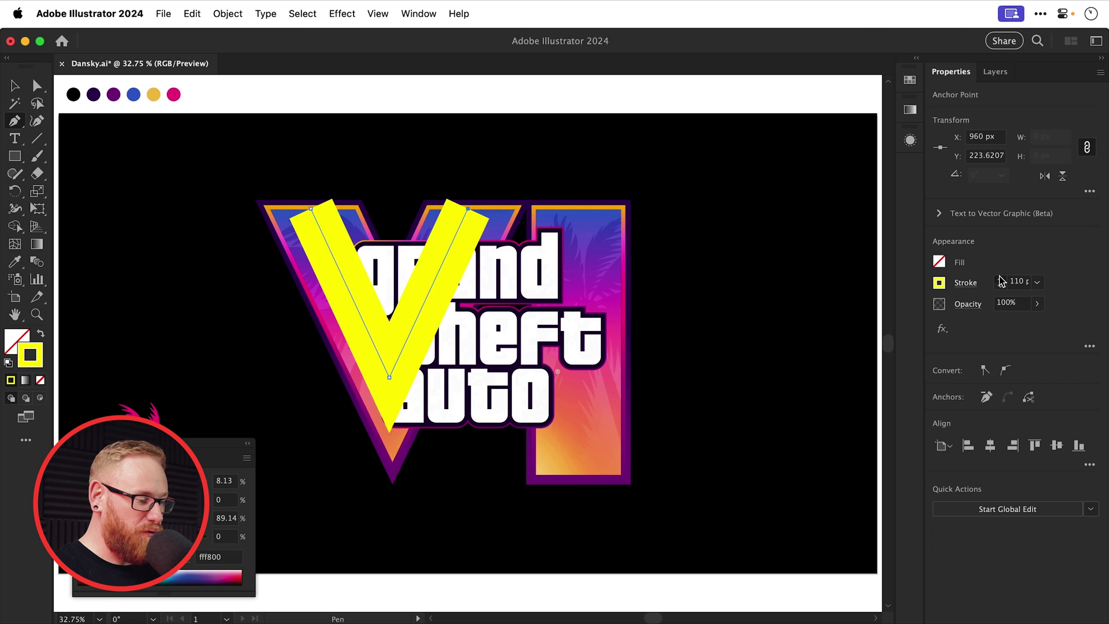
pyautogui.scroll(5, 1002, 281)
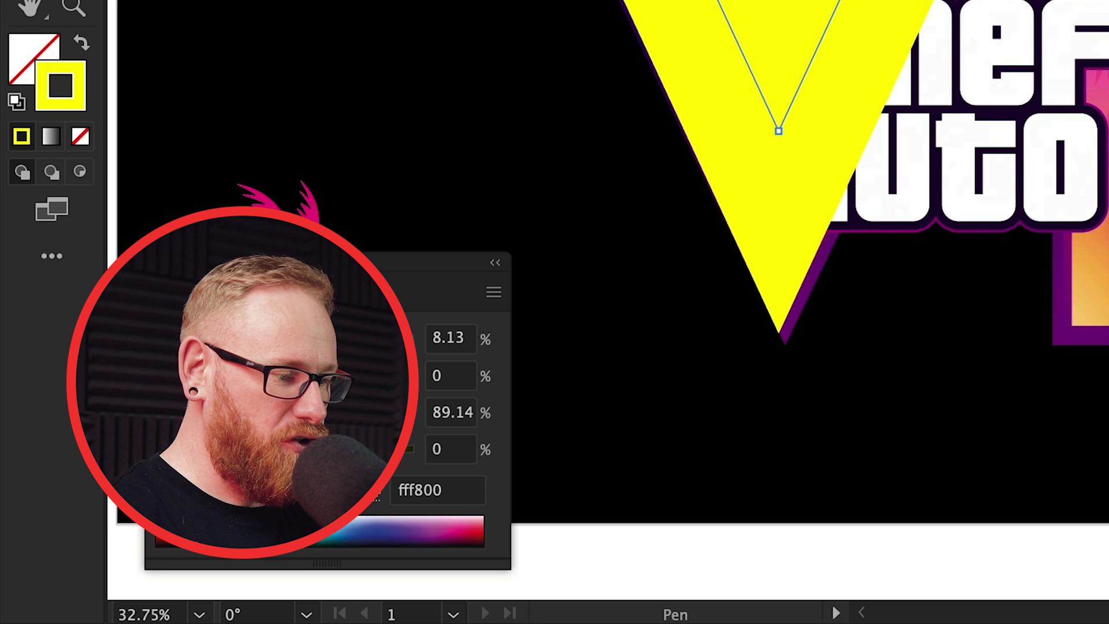
# - Scale the V path up beyond the reference logo's upper edge and place a black rectangle over its protruding ends
pyautogui.press('v')
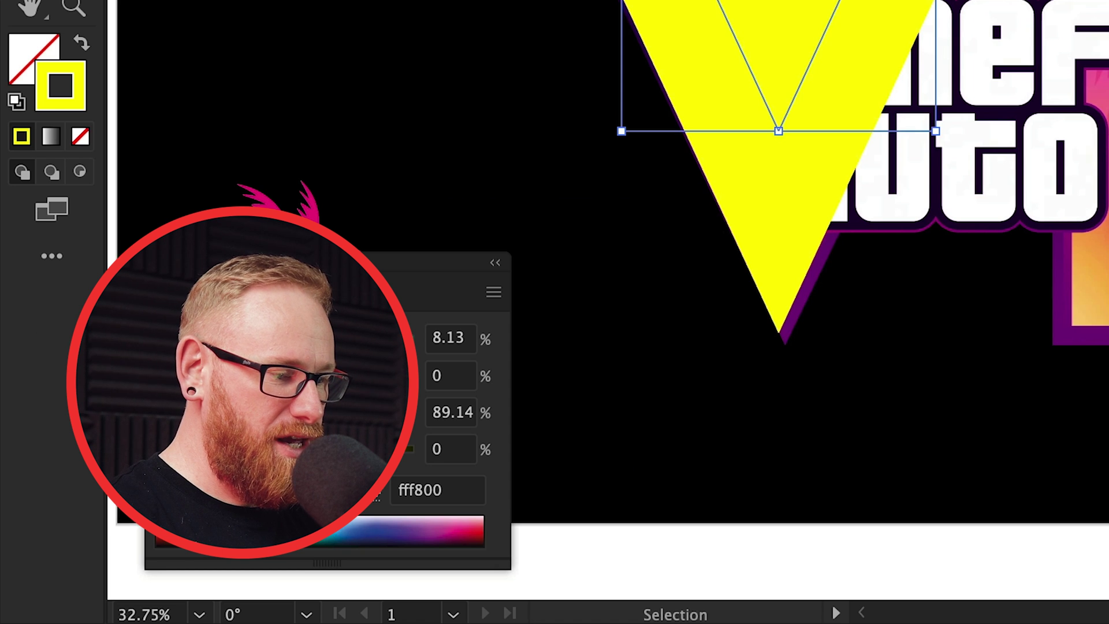
pyautogui.moveTo(469, 209); pyautogui.dragTo(542, 151)
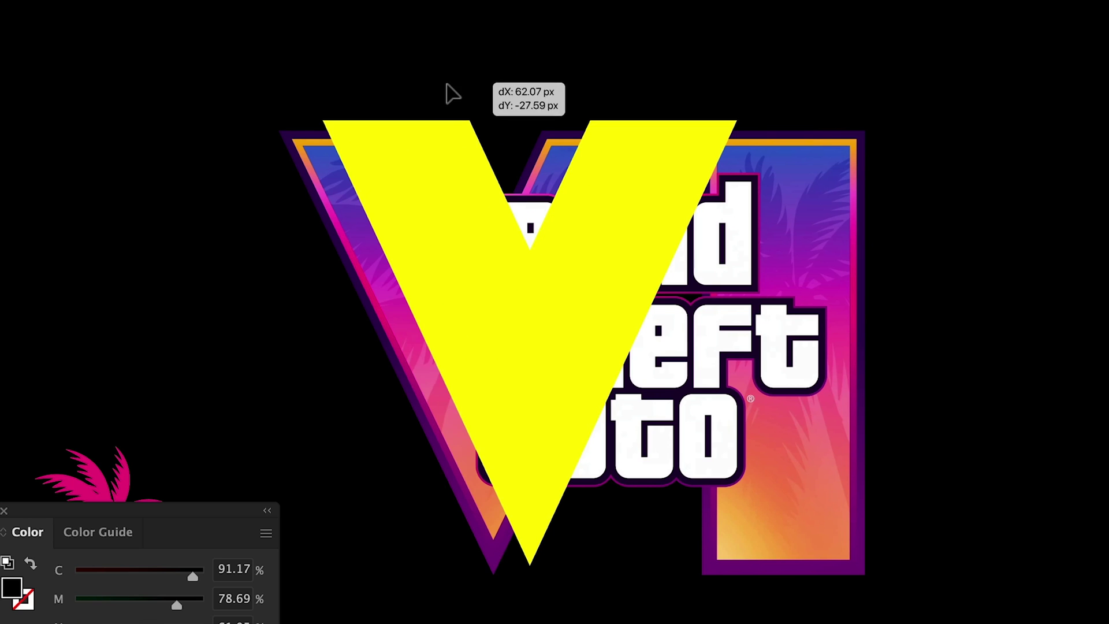
pyautogui.moveTo(453, 93); pyautogui.dragTo(445, 109)
# - Draw a vertical path with the same 200 pt yellow stroke over the I of the reference logo
pyautogui.click(552, 354)
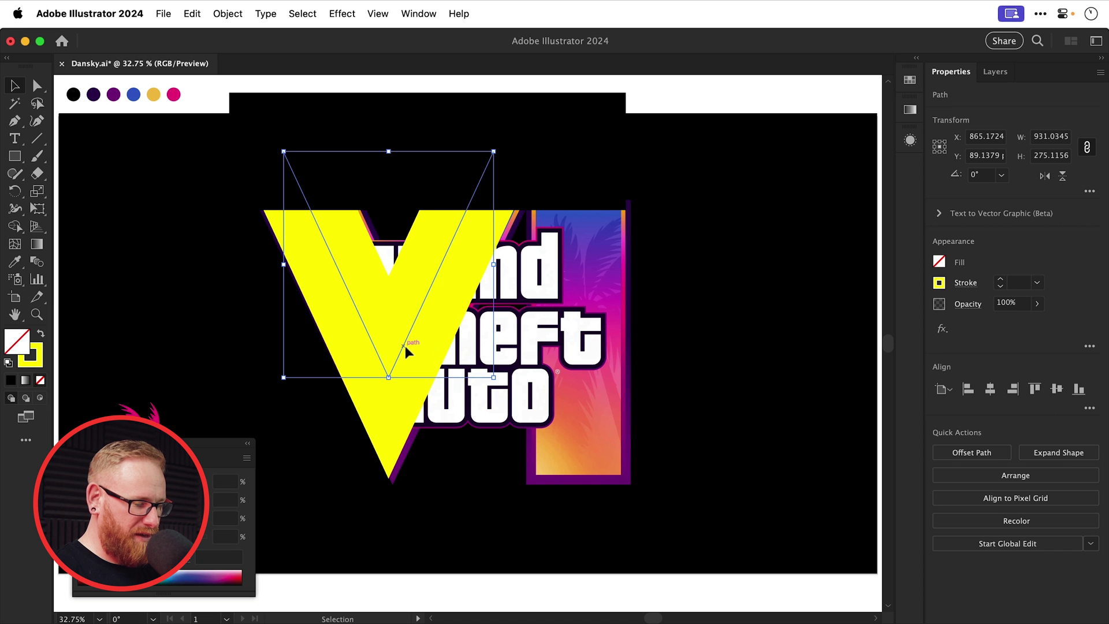
pyautogui.press('p')
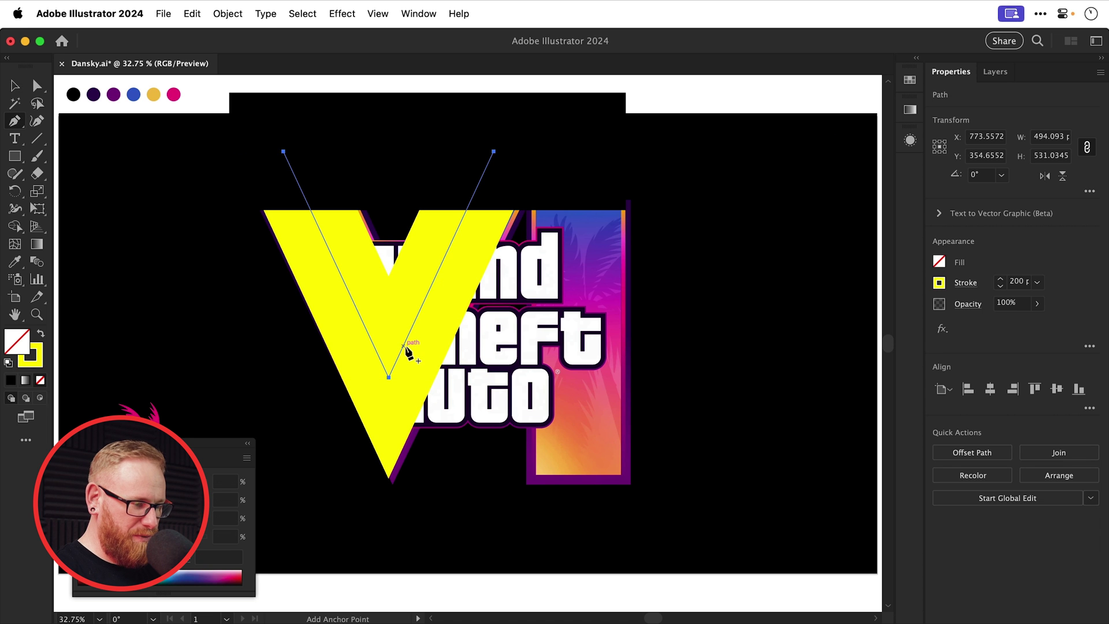
pyautogui.press('super+shift+a')
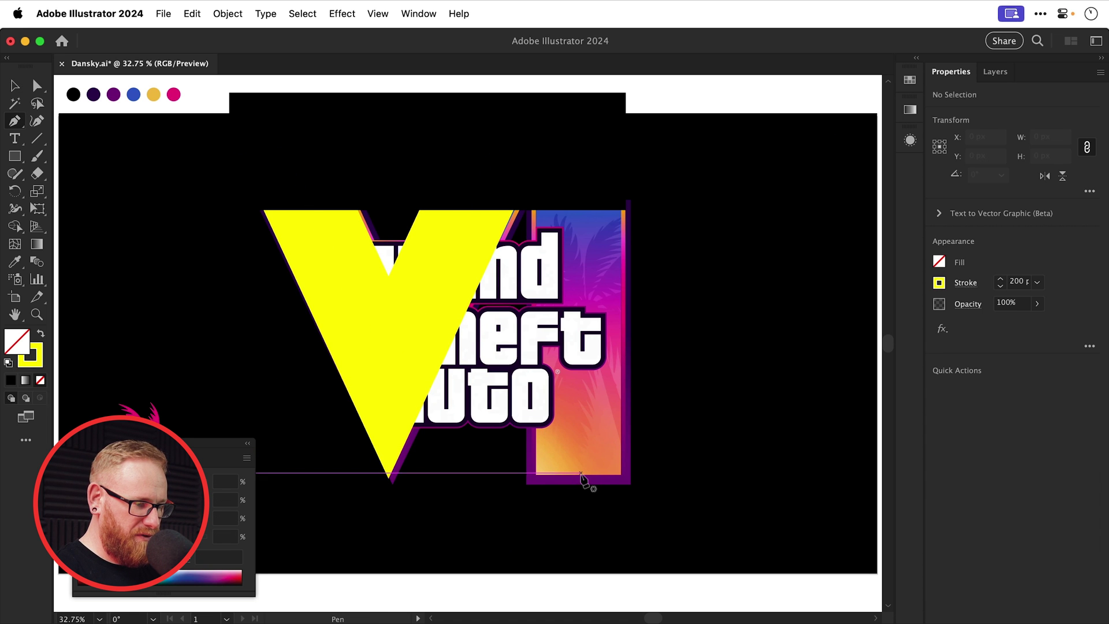
pyautogui.click(581, 473)
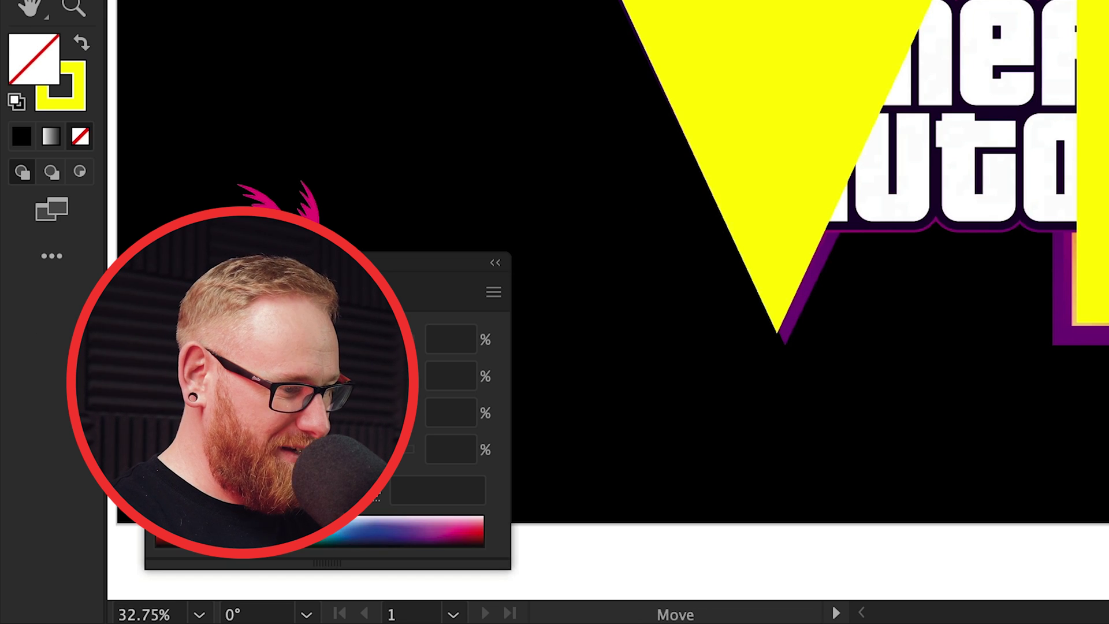
# - Expand the fill and stroke of both the V and I paths into solid shapes
pyautogui.click(427, 151)
pyautogui.click(342, 272)
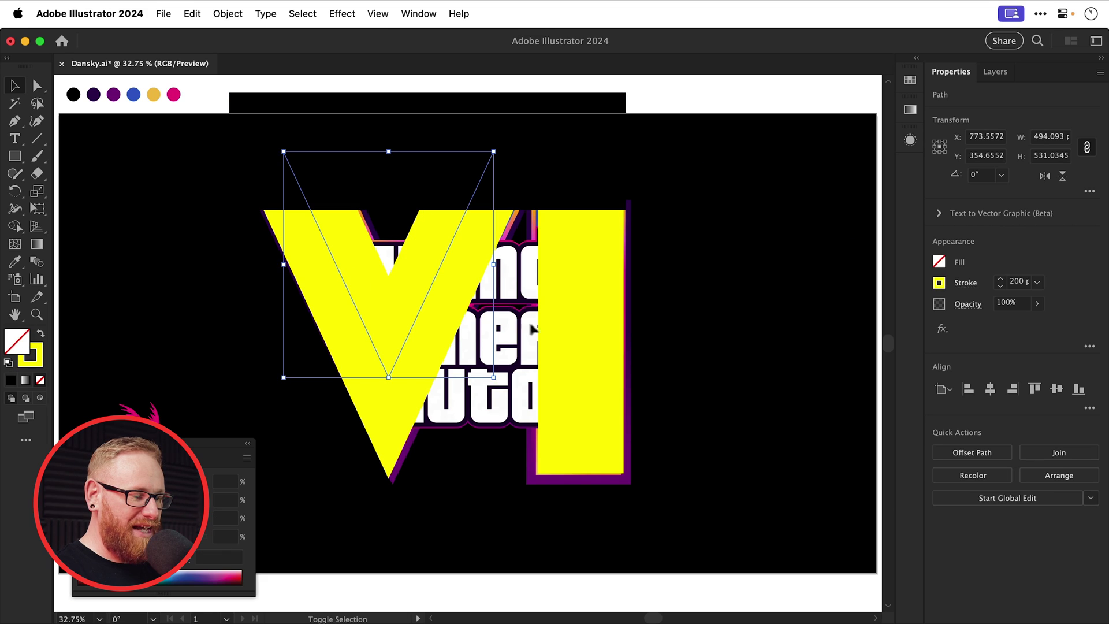
pyautogui.keyDown('shift'); pyautogui.click(581, 331); pyautogui.keyUp('shift')
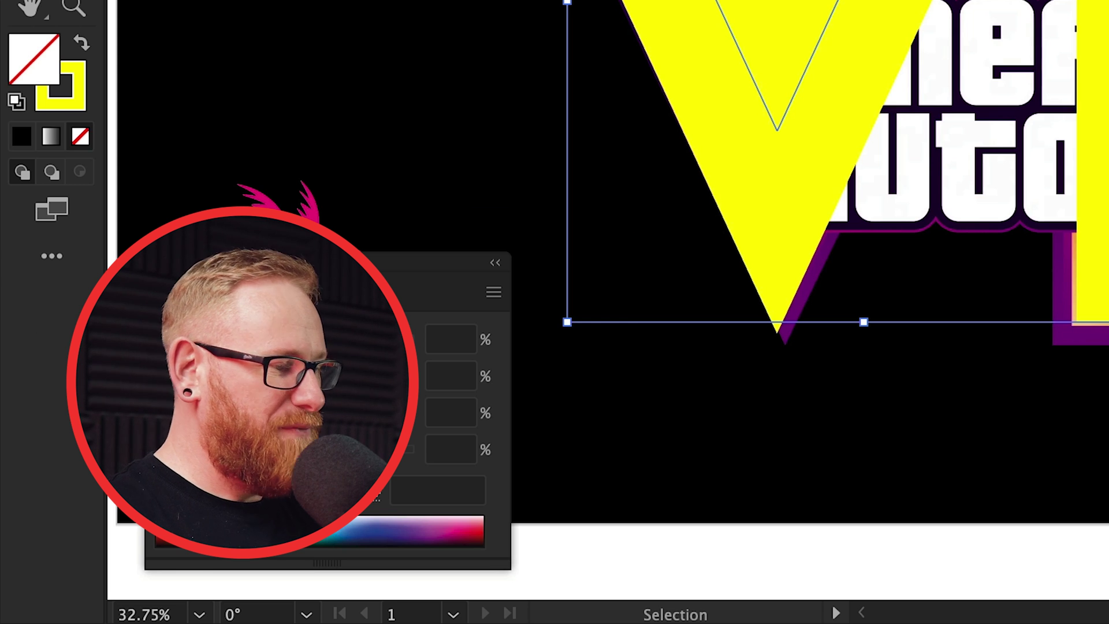
pyautogui.click(227, 13)
pyautogui.click(248, 219)
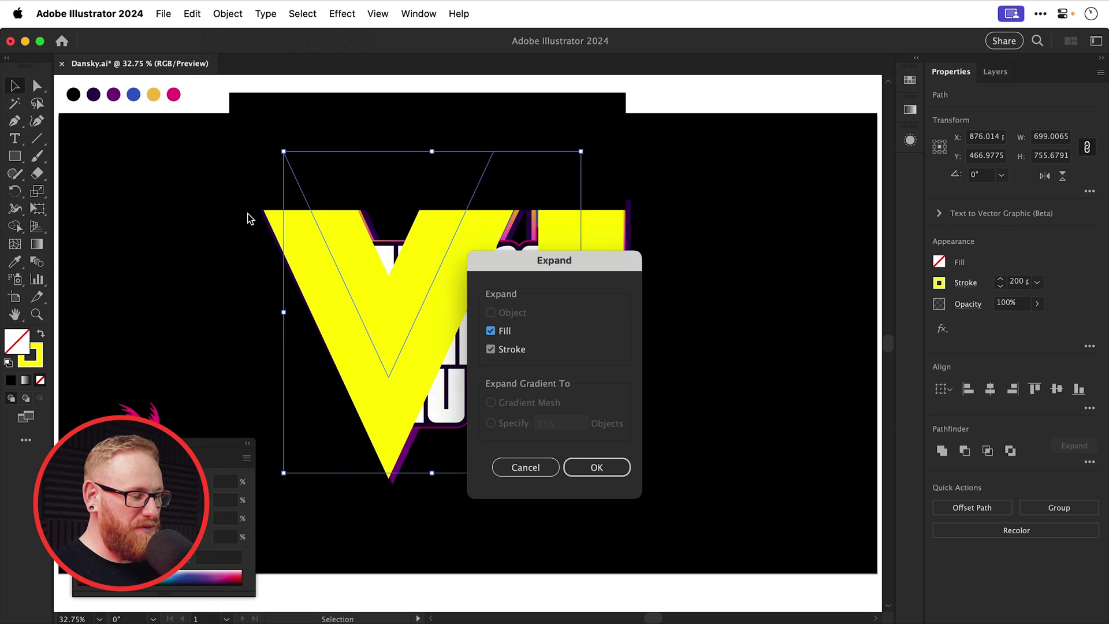
pyautogui.press('Return')
# - Subtract the black rectangle from the expanded V using Minus Front to trim its upper ends flat
pyautogui.click(347, 193)
pyautogui.keyDown('shift'); pyautogui.click(331, 252); pyautogui.keyUp('shift')
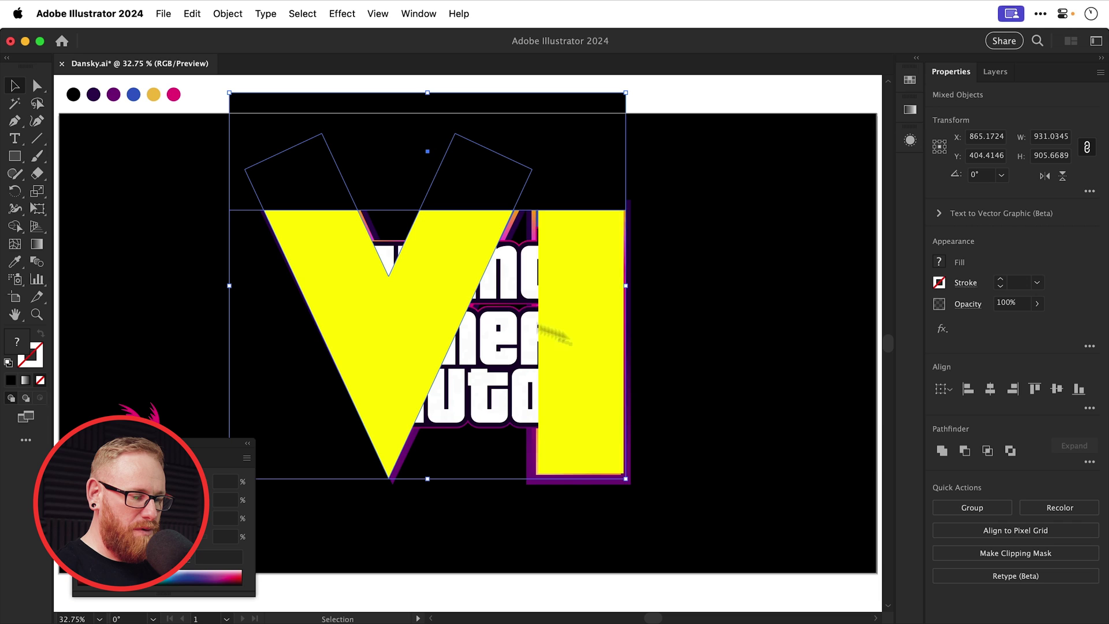
pyautogui.click(965, 450)
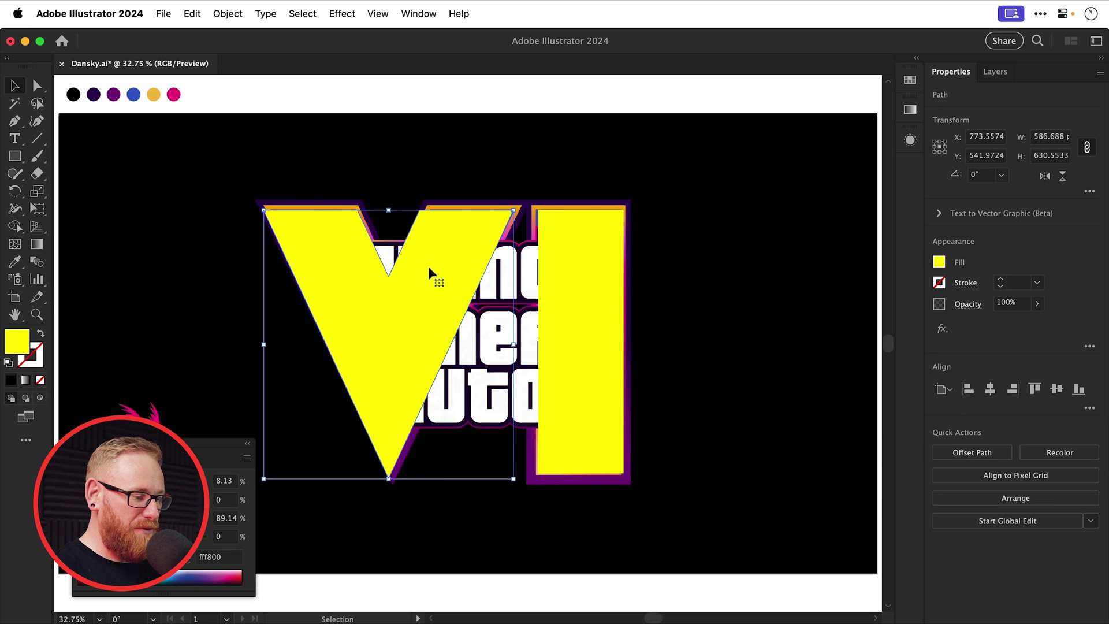
# - Combine the V and I into one compound path and move it horizontally off the reference to about X 1270 px
pyautogui.keyDown('shift'); pyautogui.click(574, 296); pyautogui.keyUp('shift')
pyautogui.click(230, 12)
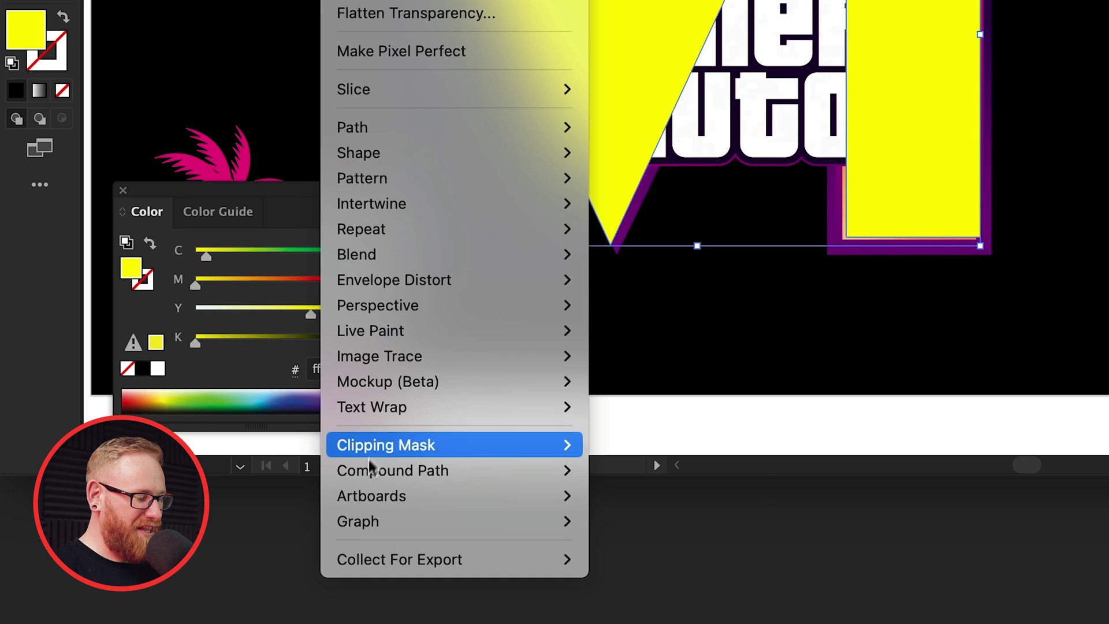
pyautogui.moveTo(366, 478)
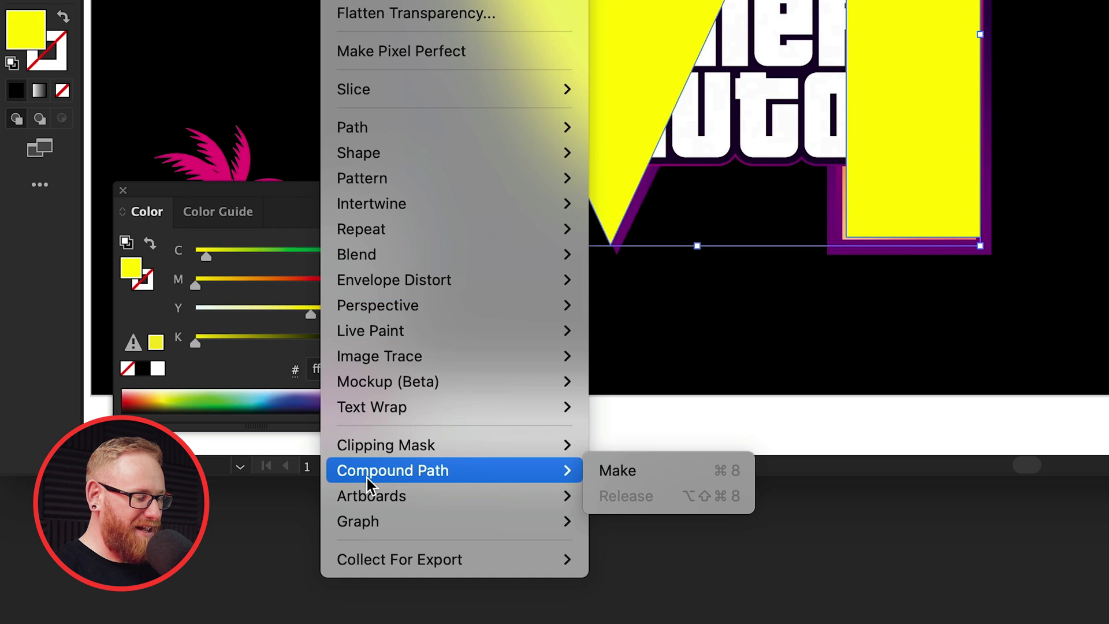
pyautogui.click(657, 468)
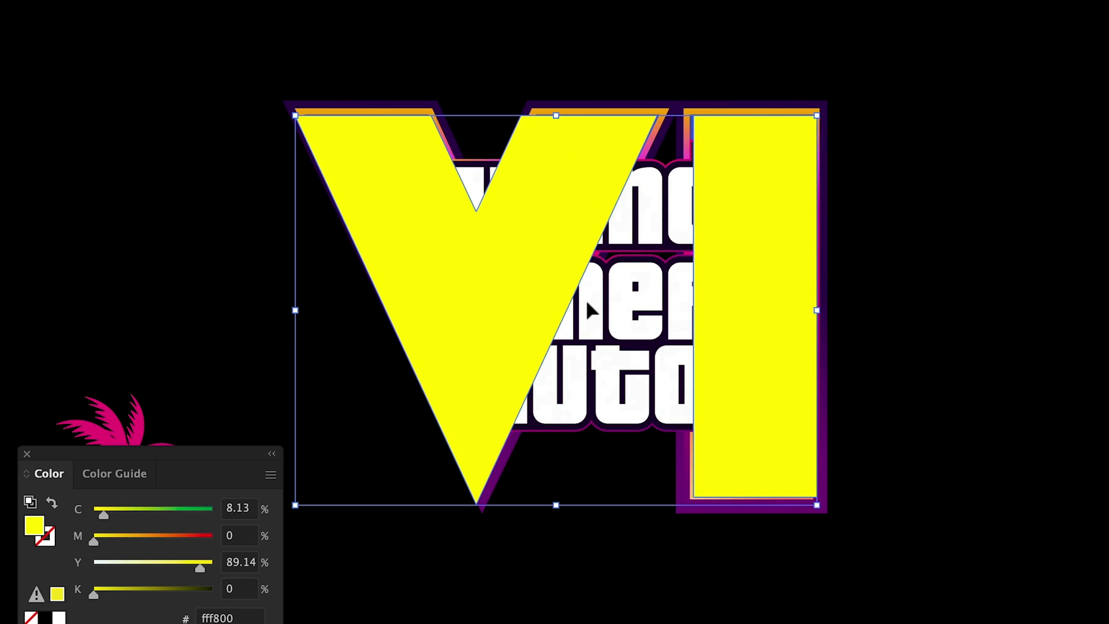
pyautogui.moveTo(481, 302); pyautogui.dragTo(708, 299)
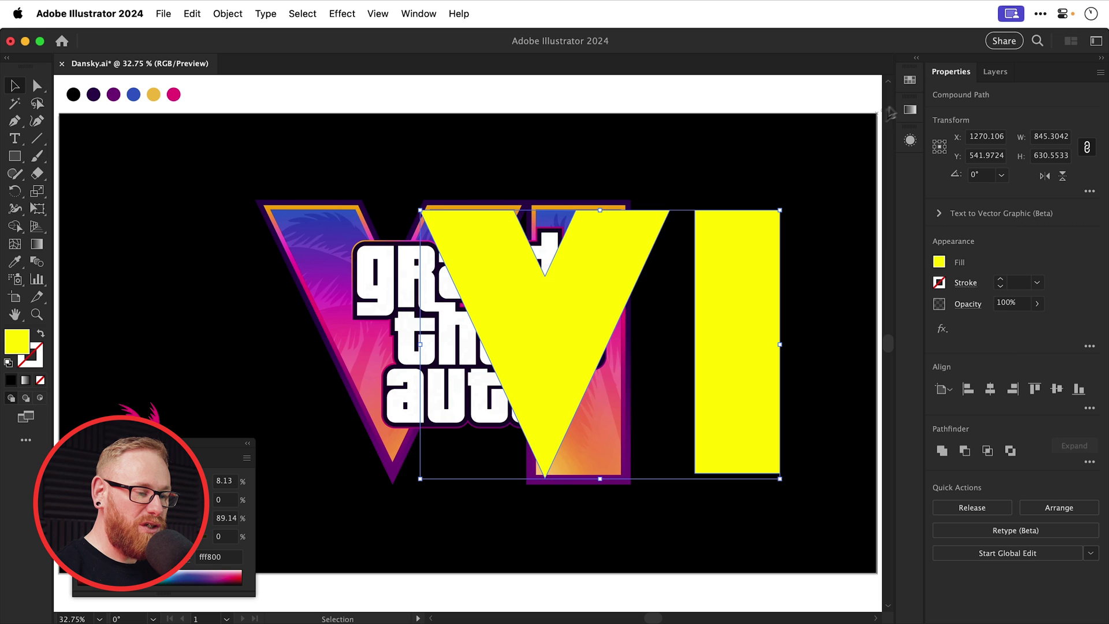
# - Remove the yellow fill from the VI compound path
pyautogui.click(910, 80)
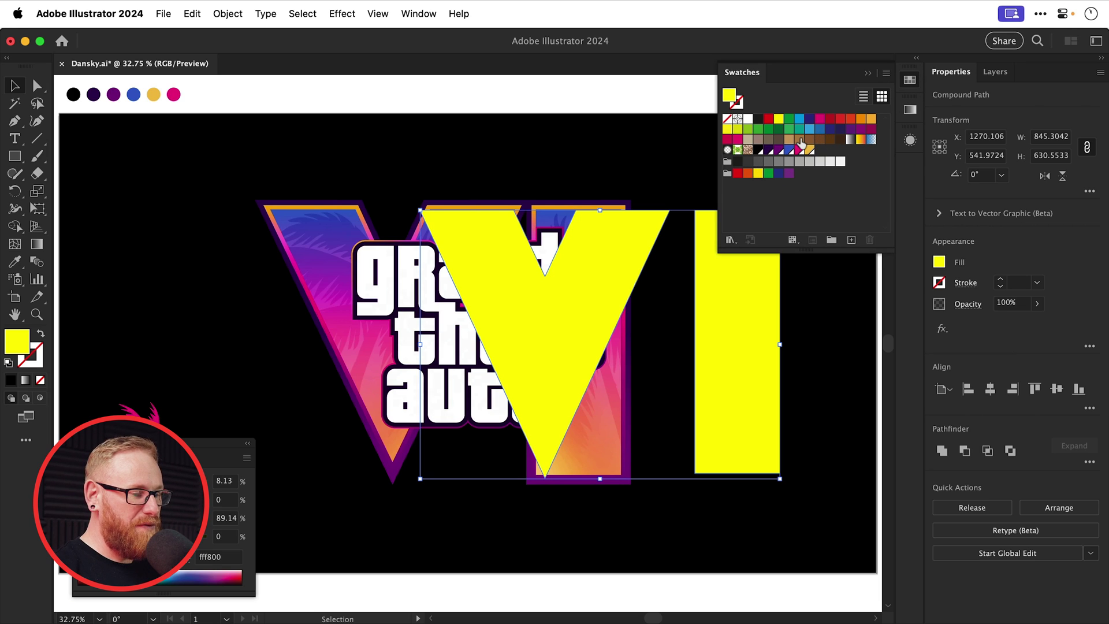
pyautogui.click(909, 82)
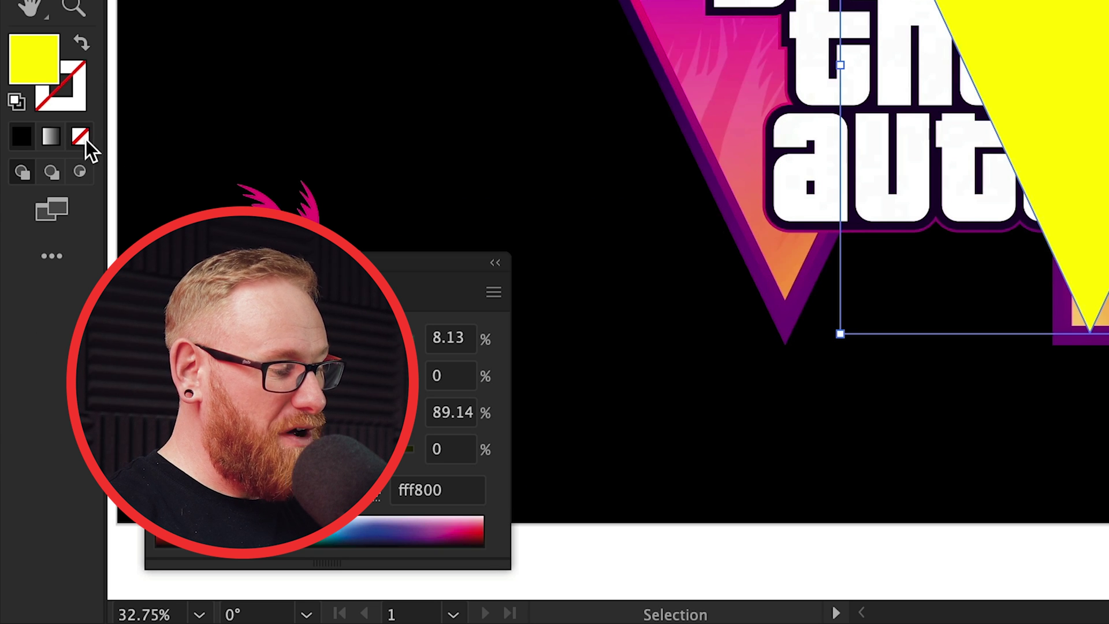
pyautogui.click(86, 140)
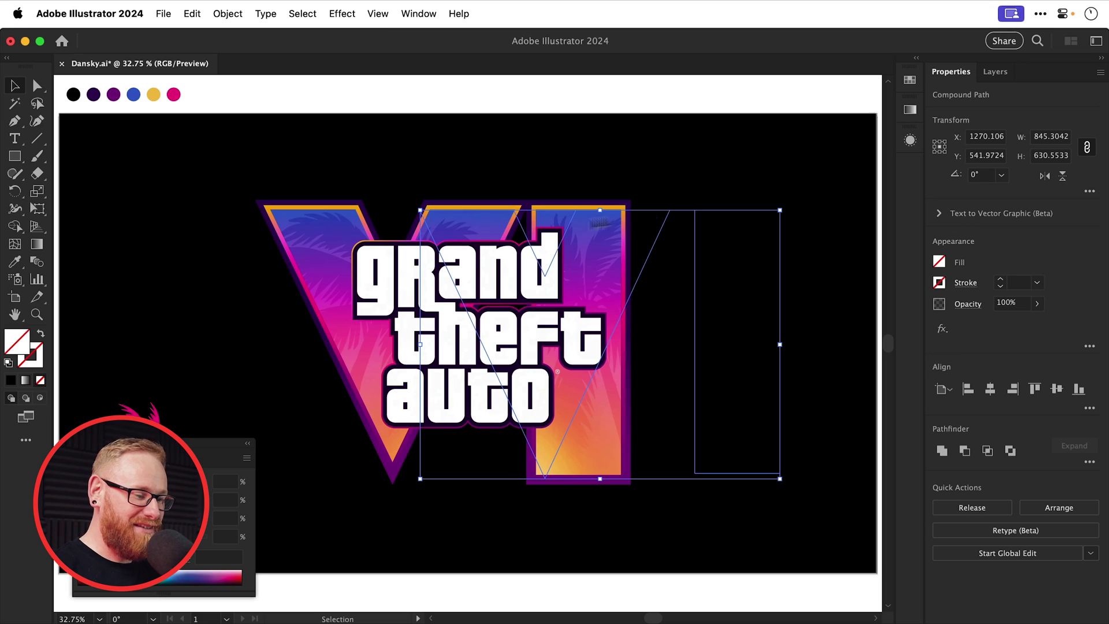
# - Add a new fill to the compound path's appearance and apply the white-to-black gradient swatch
pyautogui.click(912, 141)
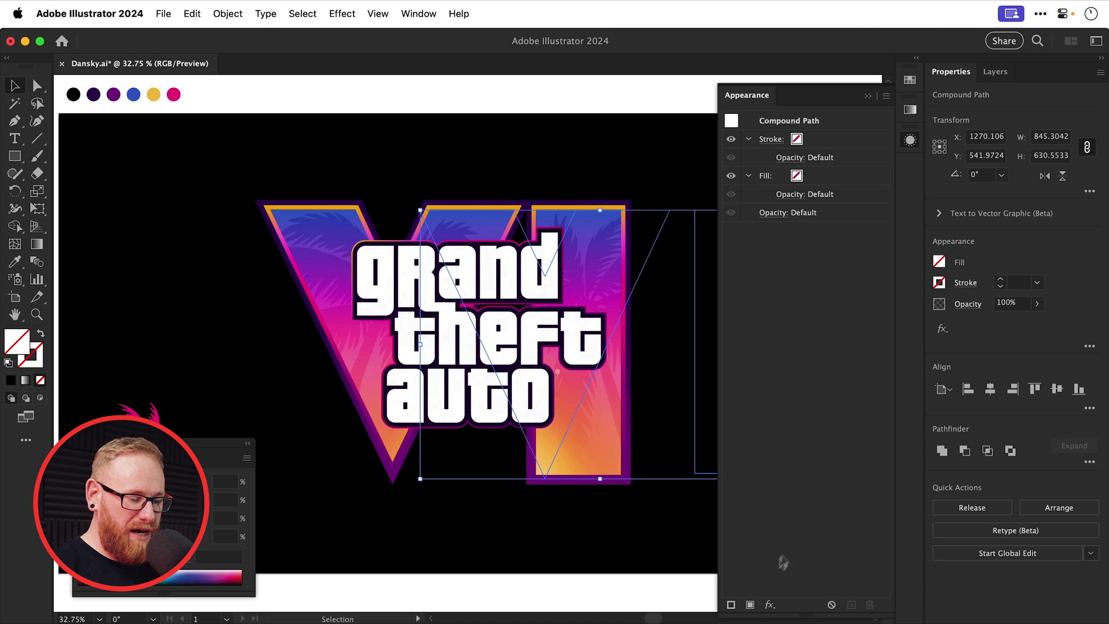
pyautogui.click(750, 605)
pyautogui.click(809, 139)
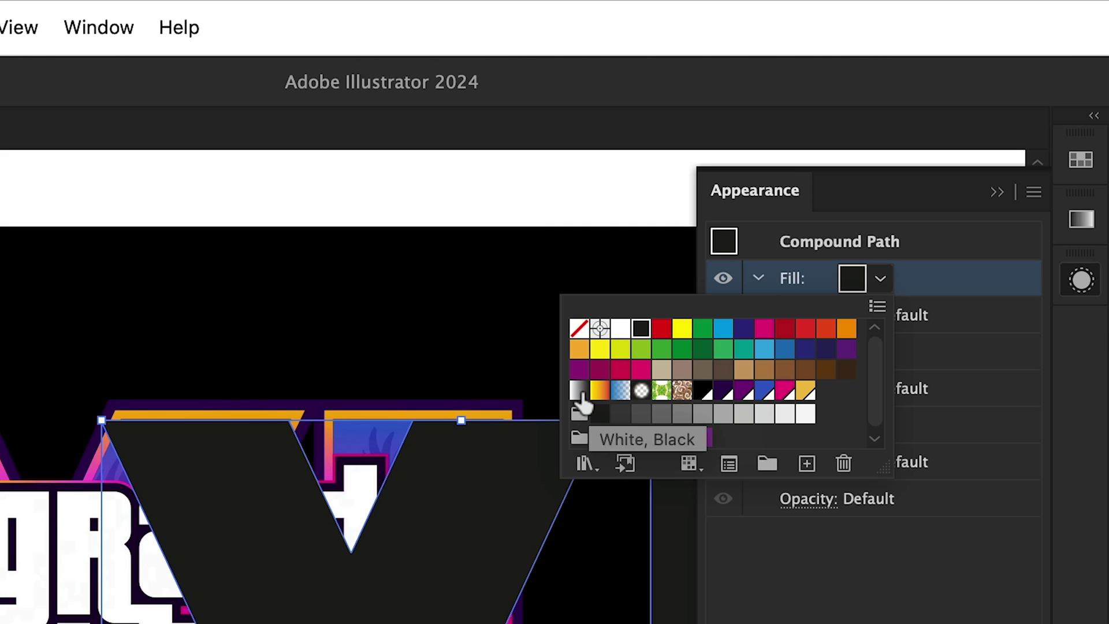
pyautogui.click(580, 391)
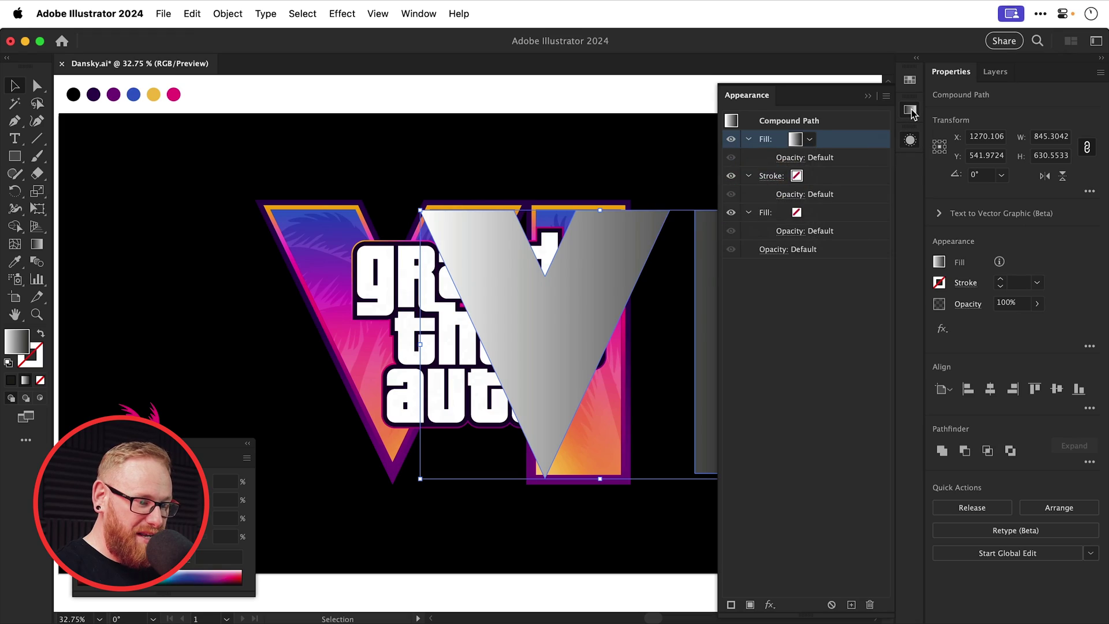
# - Recolor the gradient with a gold start stop, an added pink middle stop and a blue end stop
pyautogui.click(911, 111)
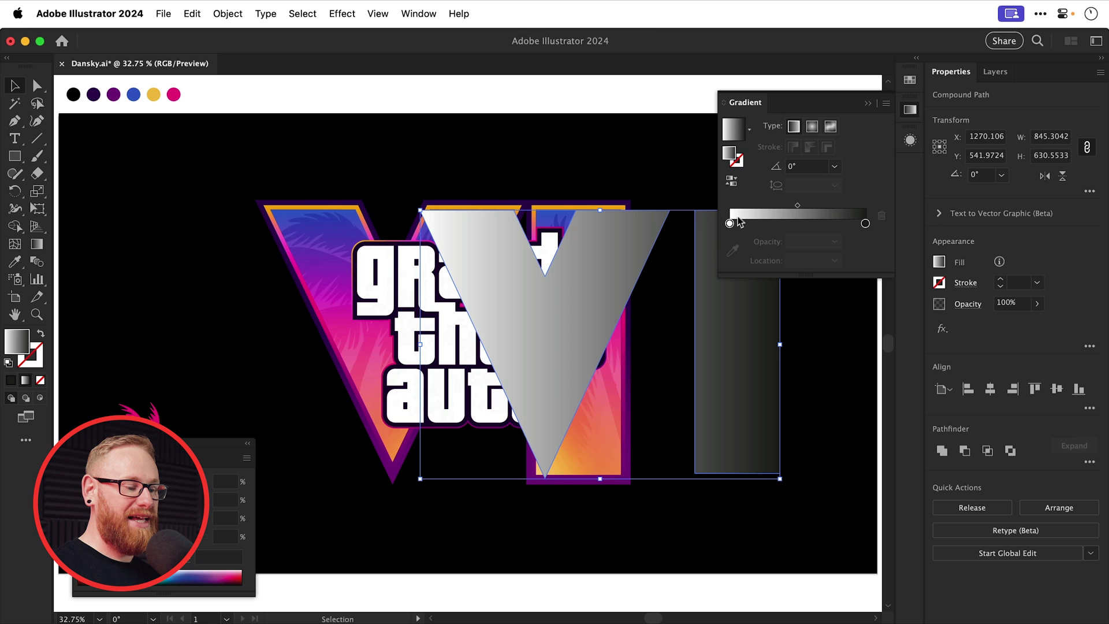
pyautogui.doubleClick(731, 224)
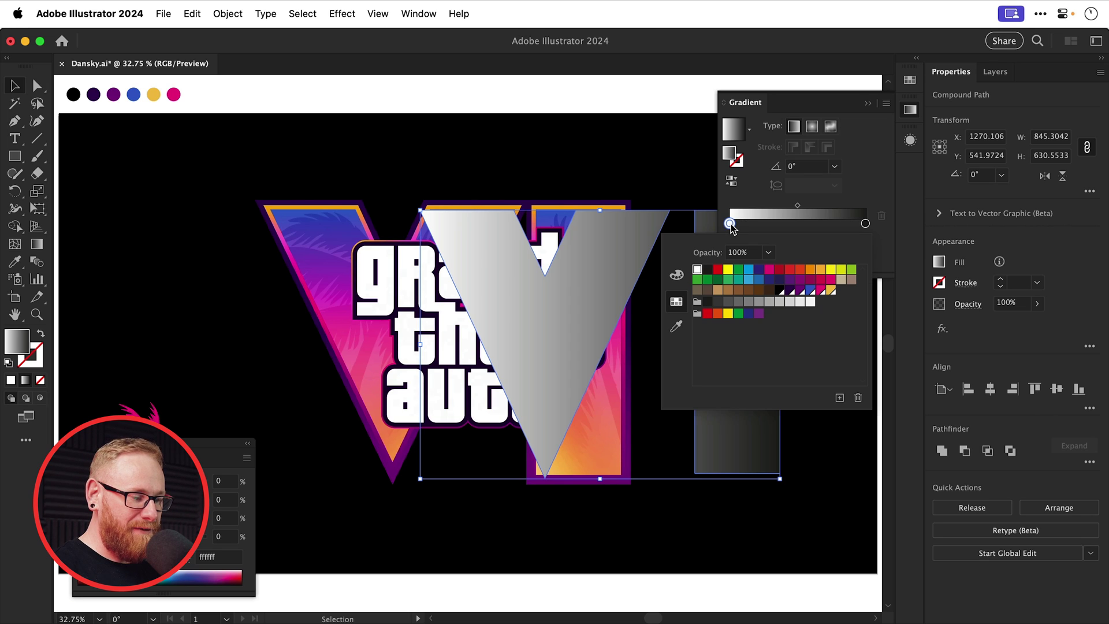
pyautogui.click(832, 291)
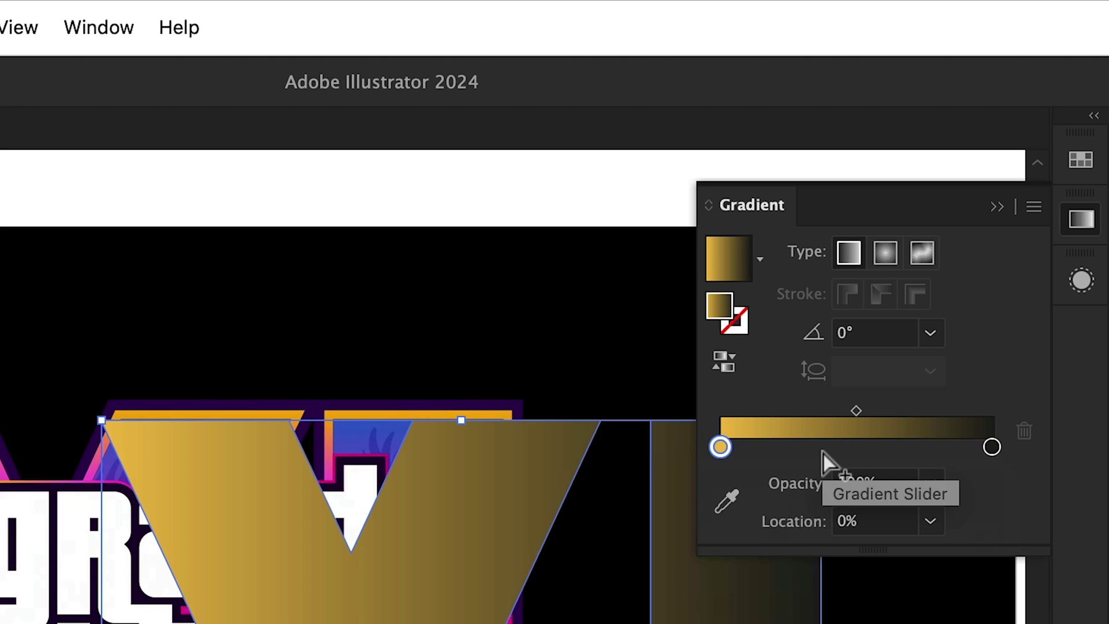
pyautogui.click(782, 224)
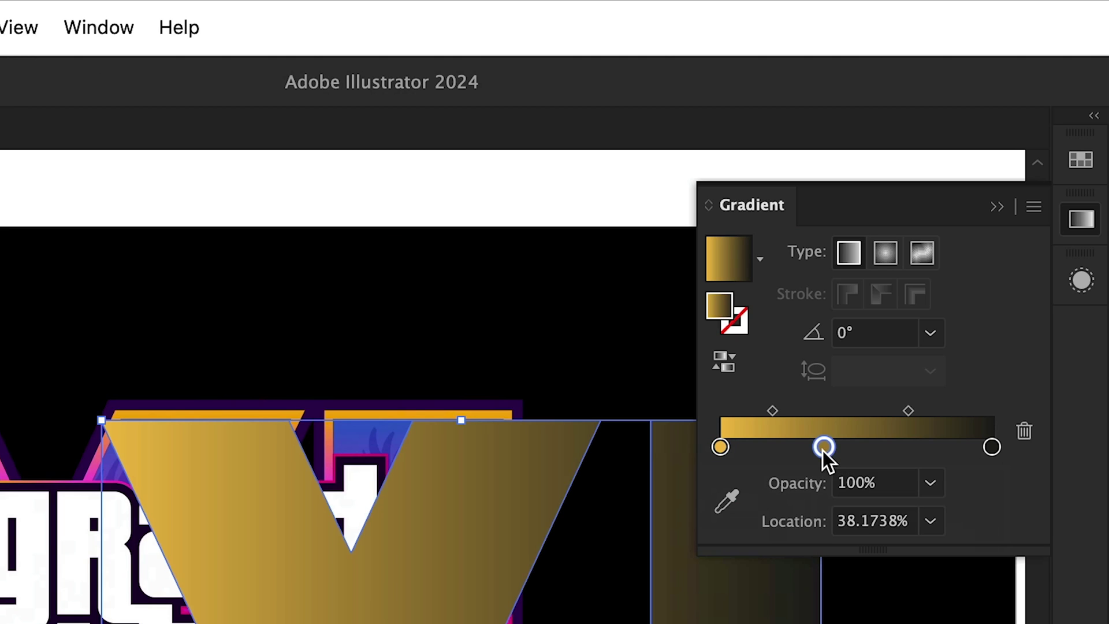
pyautogui.doubleClick(781, 223)
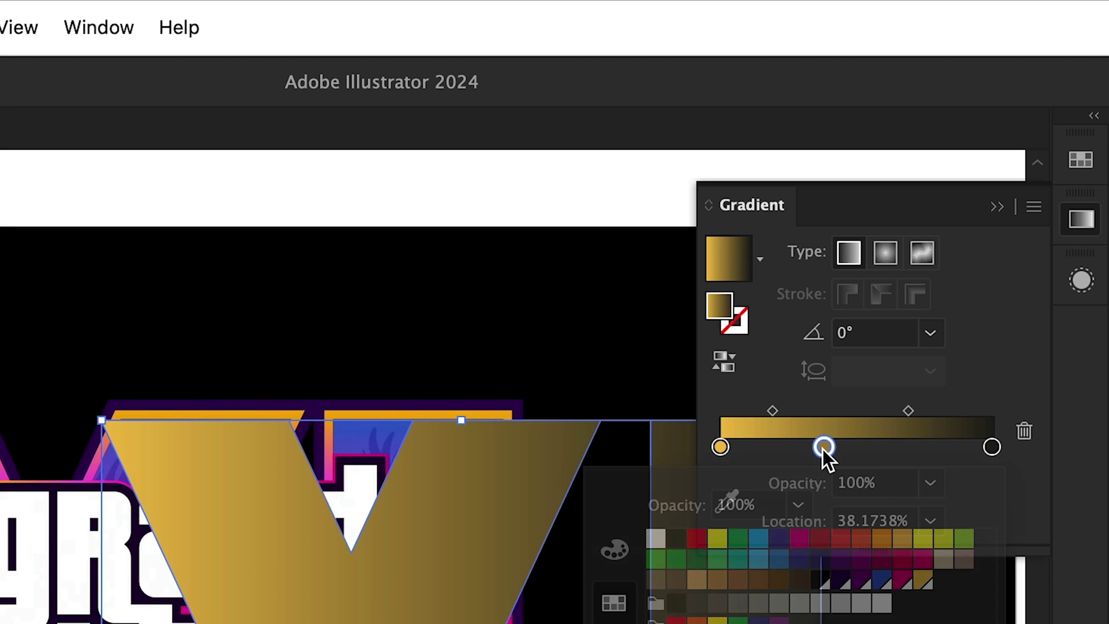
pyautogui.click(902, 580)
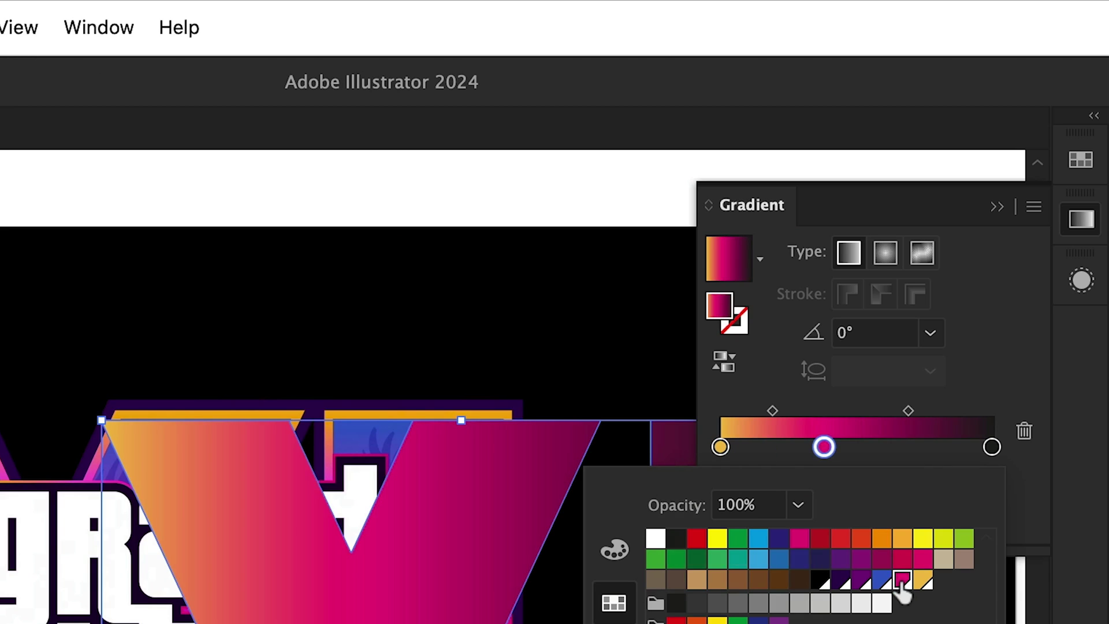
pyautogui.doubleClick(992, 447)
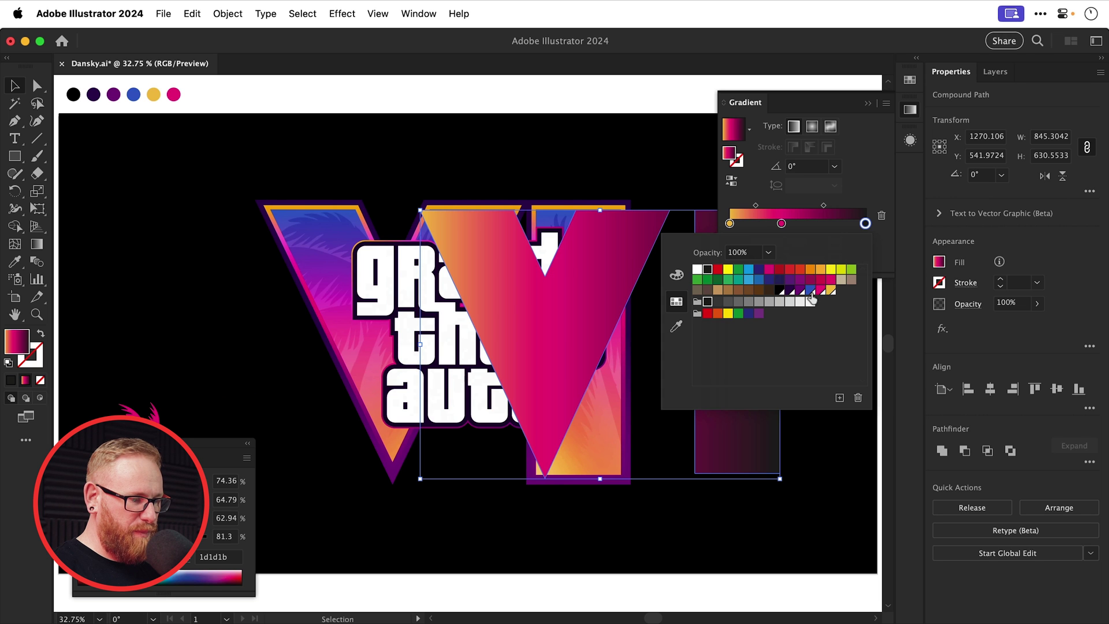
pyautogui.click(811, 290)
# - Move the pink gradient stop to about 50.67% and set the gradient angle to 90°
pyautogui.moveTo(782, 225); pyautogui.dragTo(789, 229)
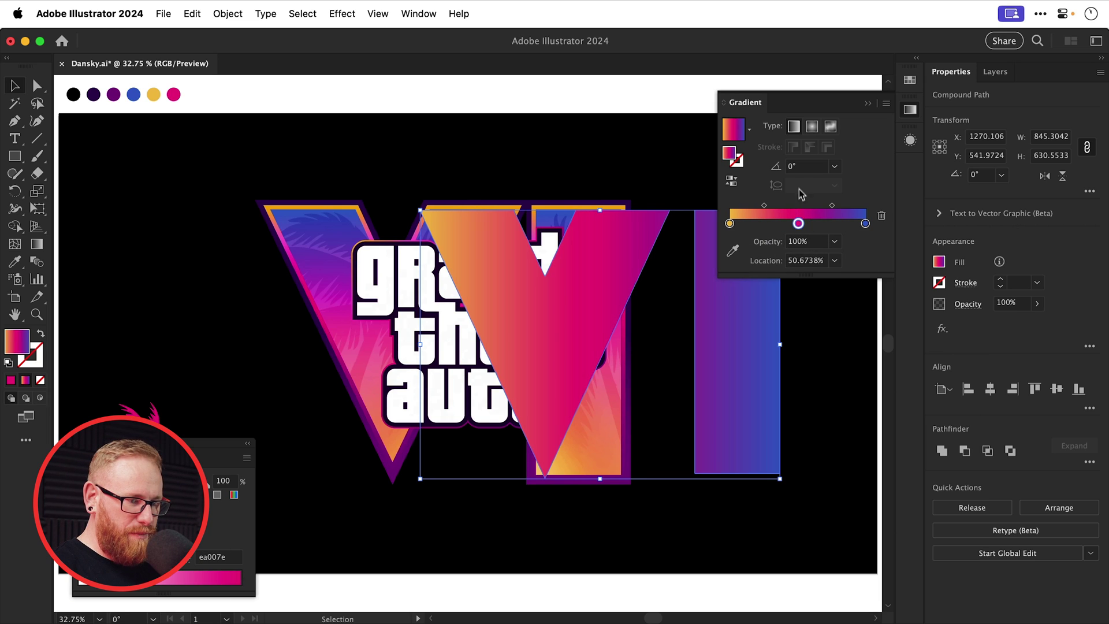
pyautogui.click(805, 168)
pyautogui.write('90')
pyautogui.press('Return')
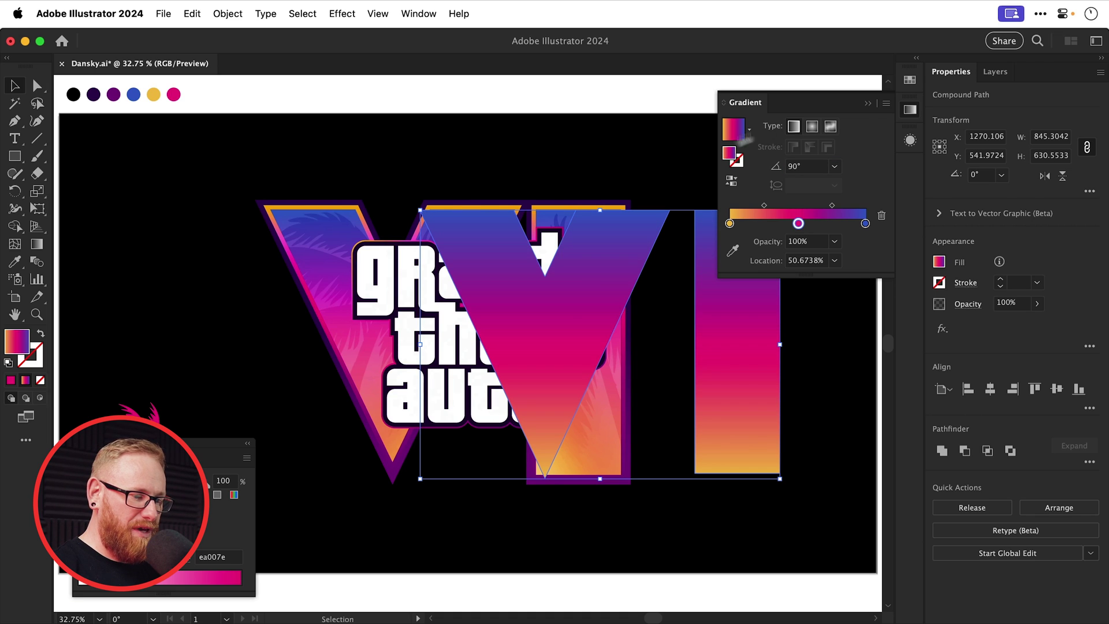
pyautogui.click(908, 109)
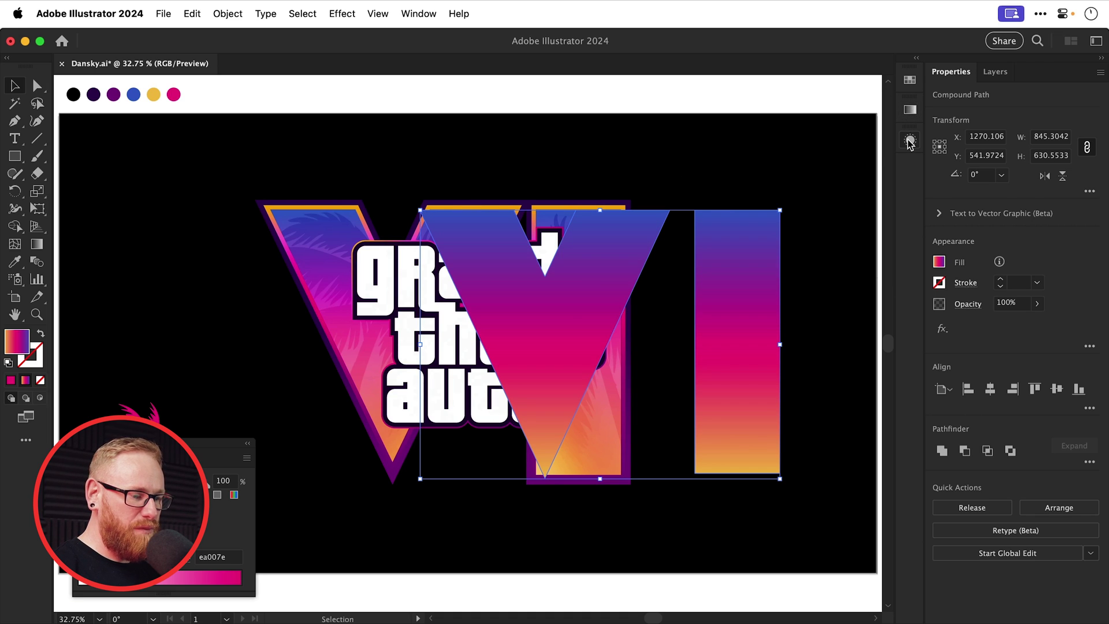
# - Duplicate the VI compound path's gradient fill and reverse the gradient of the lower copy
pyautogui.click(910, 141)
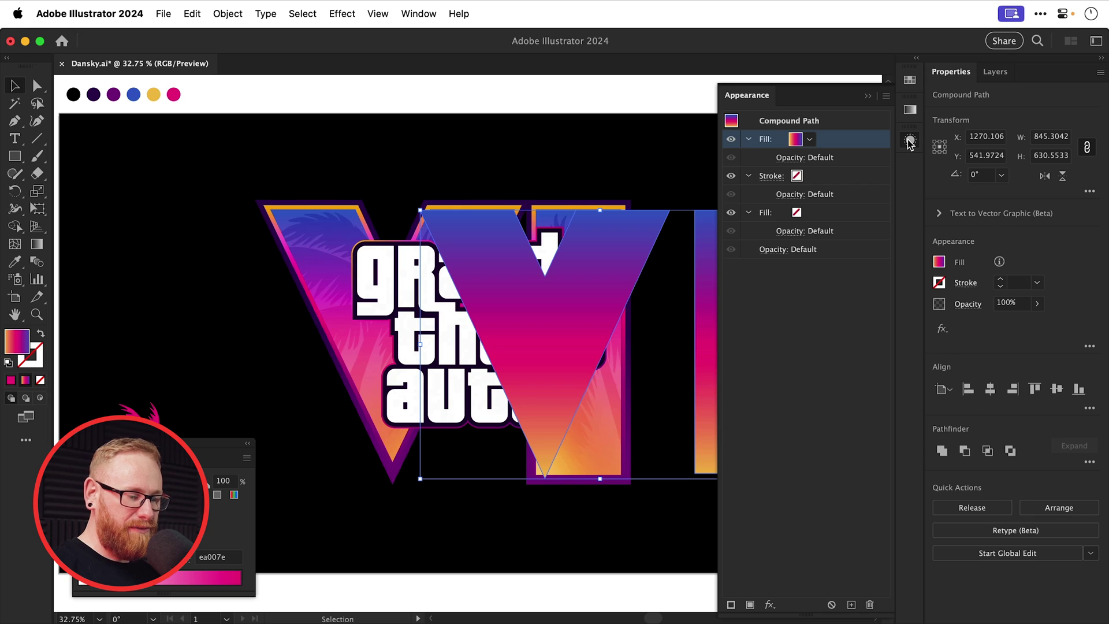
pyautogui.click(851, 605)
pyautogui.click(815, 176)
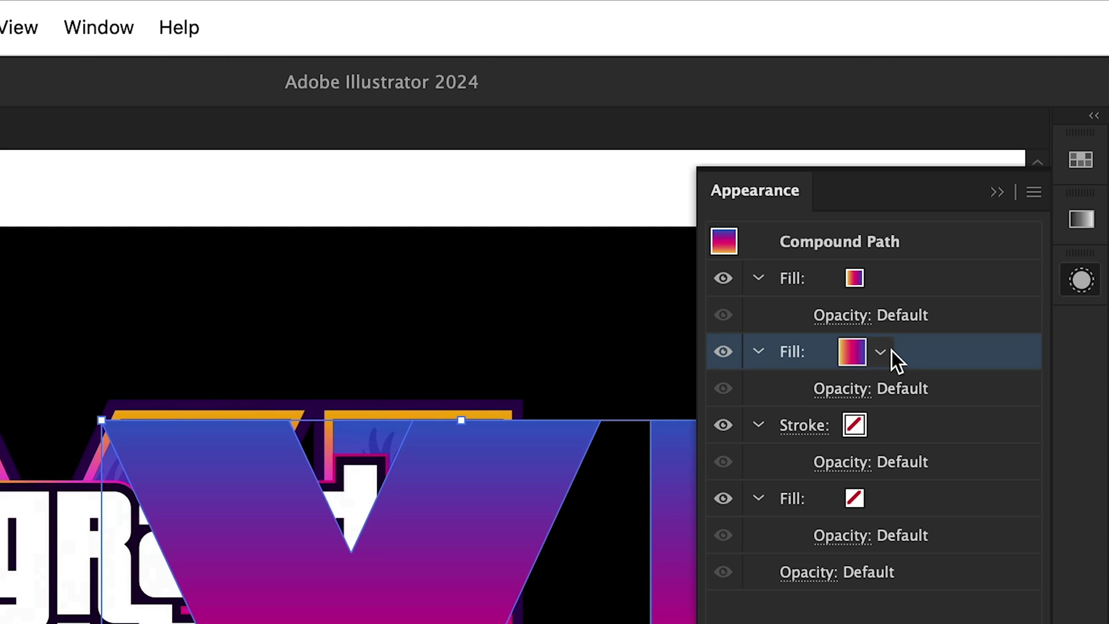
pyautogui.click(1080, 231)
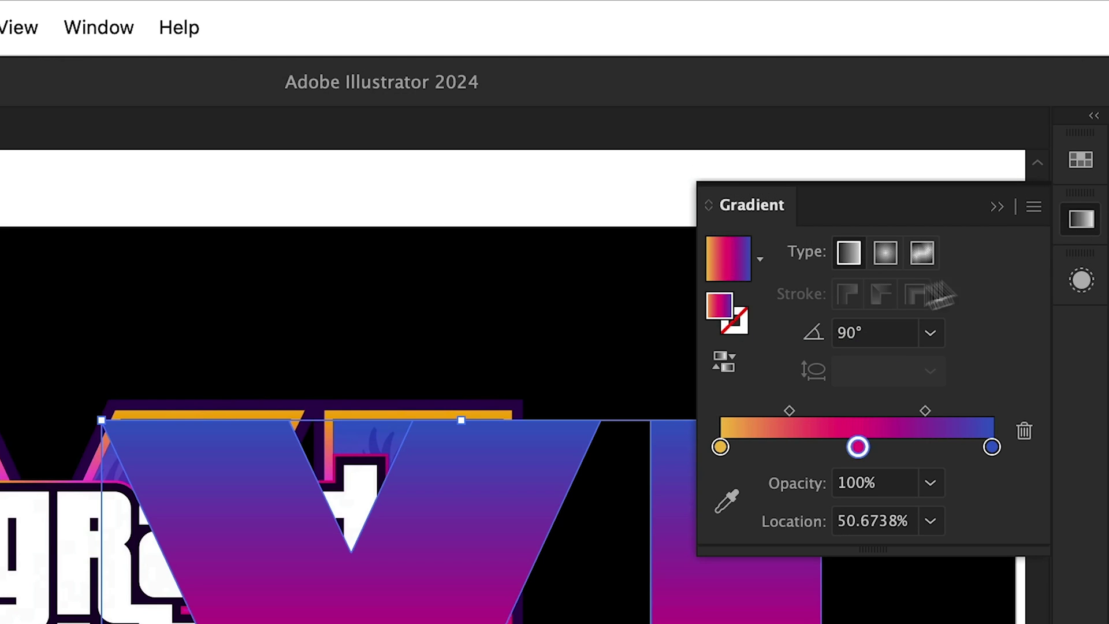
pyautogui.click(726, 359)
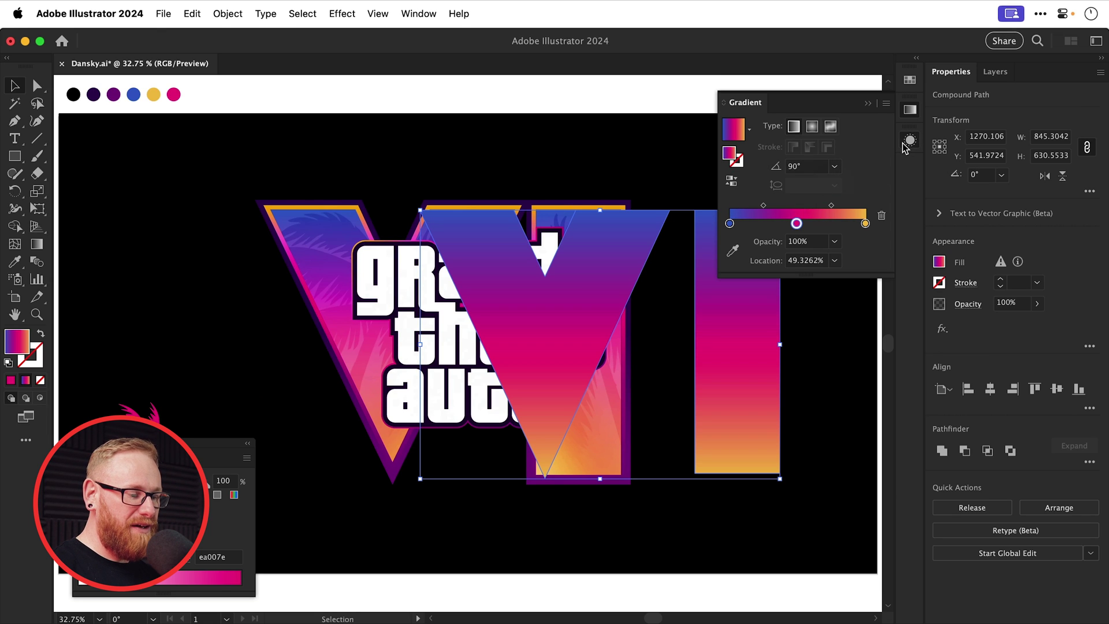
# - Apply an Offset Path effect of 11 px with miter joins to the reversed gradient fill to outline the VI letters
pyautogui.click(909, 141)
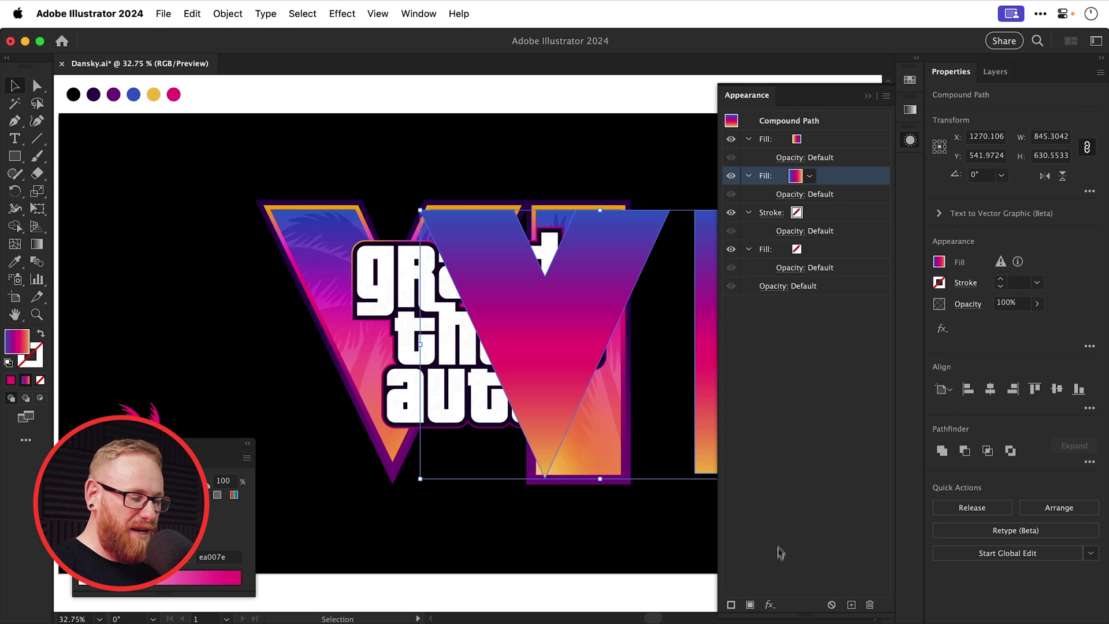
pyautogui.click(770, 604)
pyautogui.moveTo(866, 440)
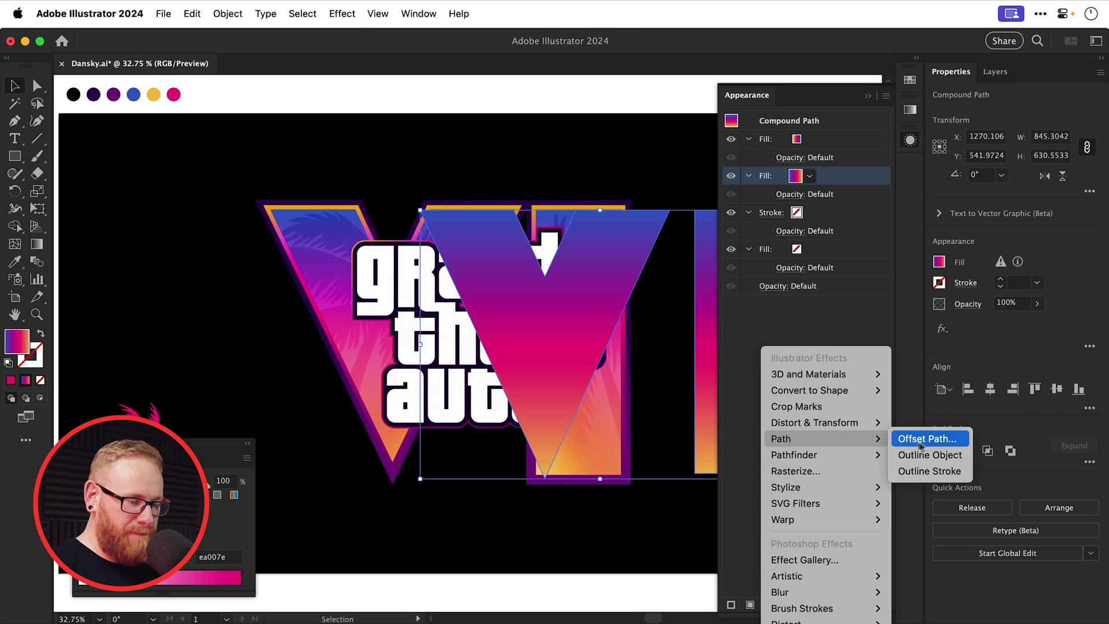
pyautogui.click(921, 439)
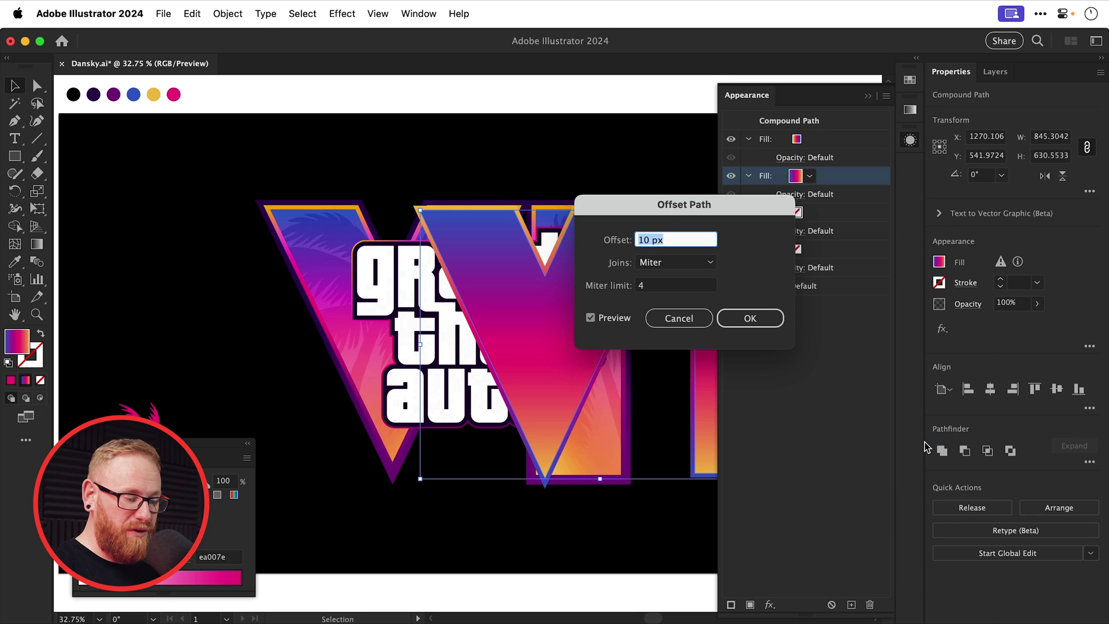
pyautogui.press('Up')
pyautogui.press('Up')
pyautogui.press('Up')
pyautogui.press('Up')
pyautogui.press('Up')
pyautogui.press('Up')
pyautogui.press('Up')
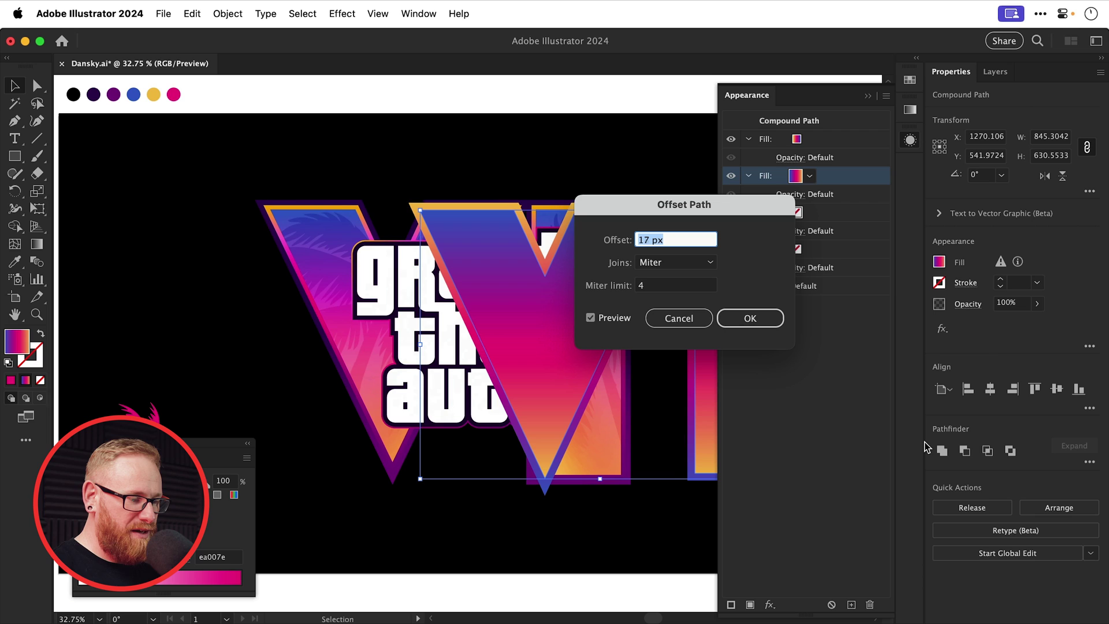
pyautogui.press('Return')
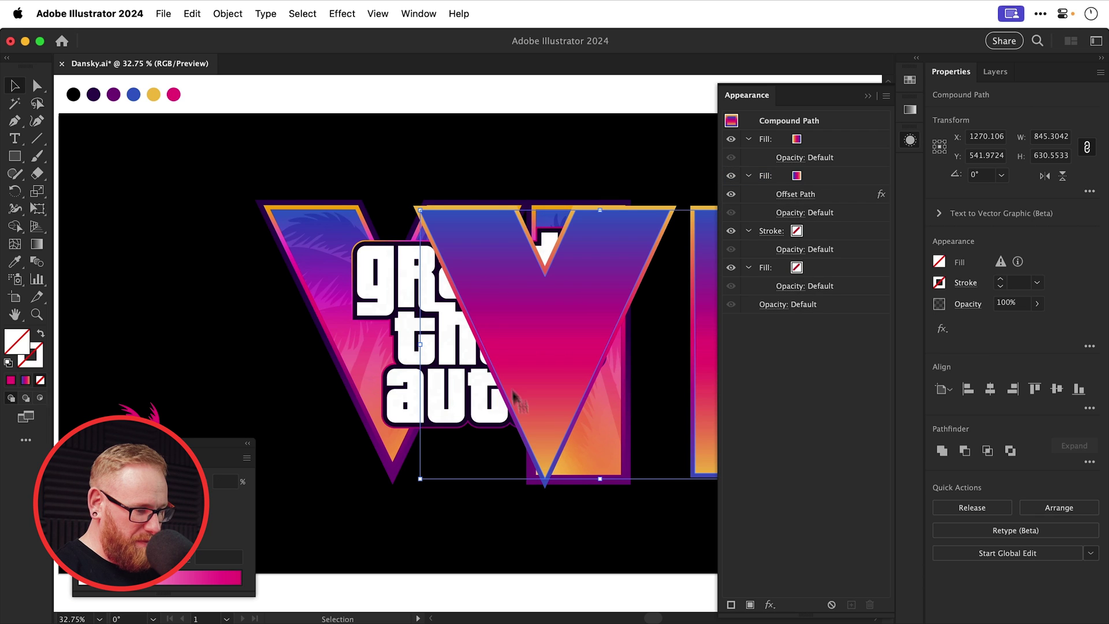
# - Change the blue stop in the offset fill's gradient to the purple swatch 7a0080
pyautogui.click(911, 111)
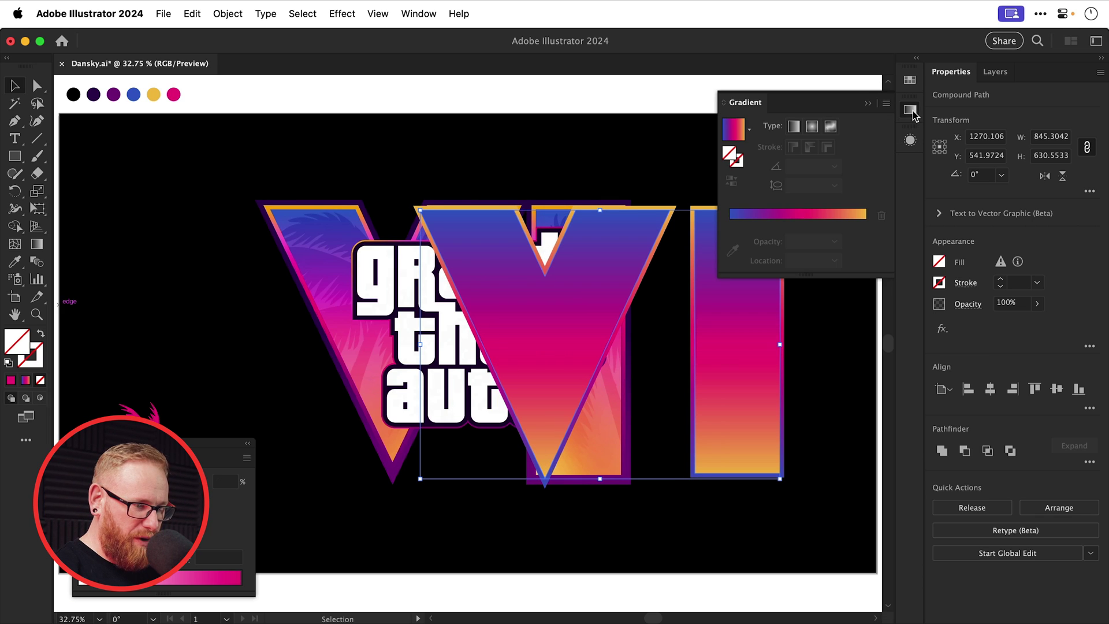
pyautogui.click(910, 140)
pyautogui.click(848, 181)
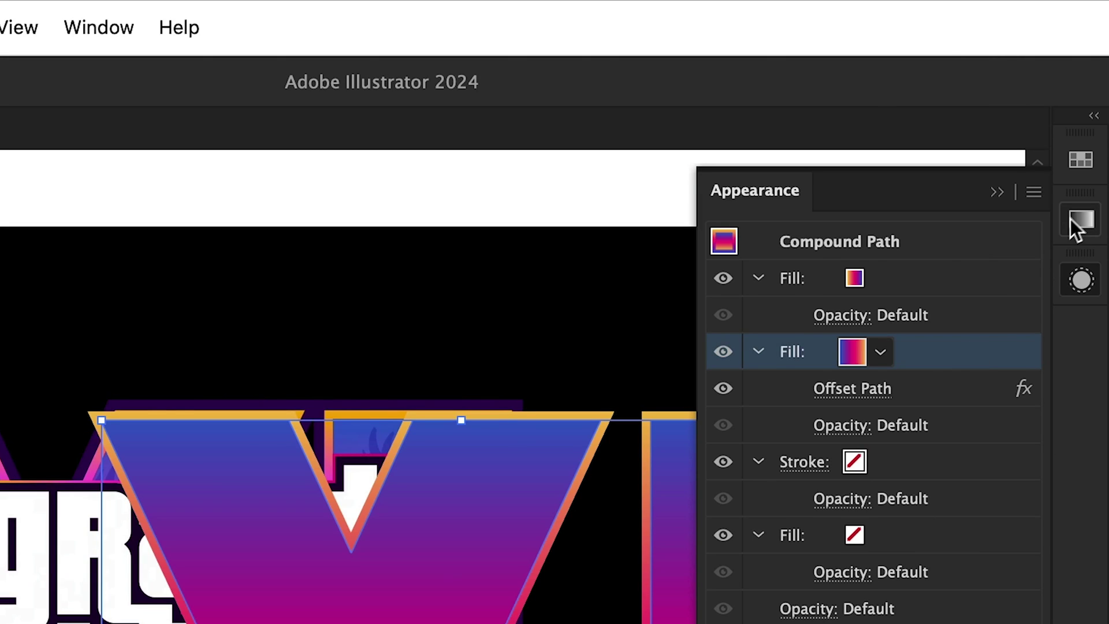
pyautogui.click(1070, 219)
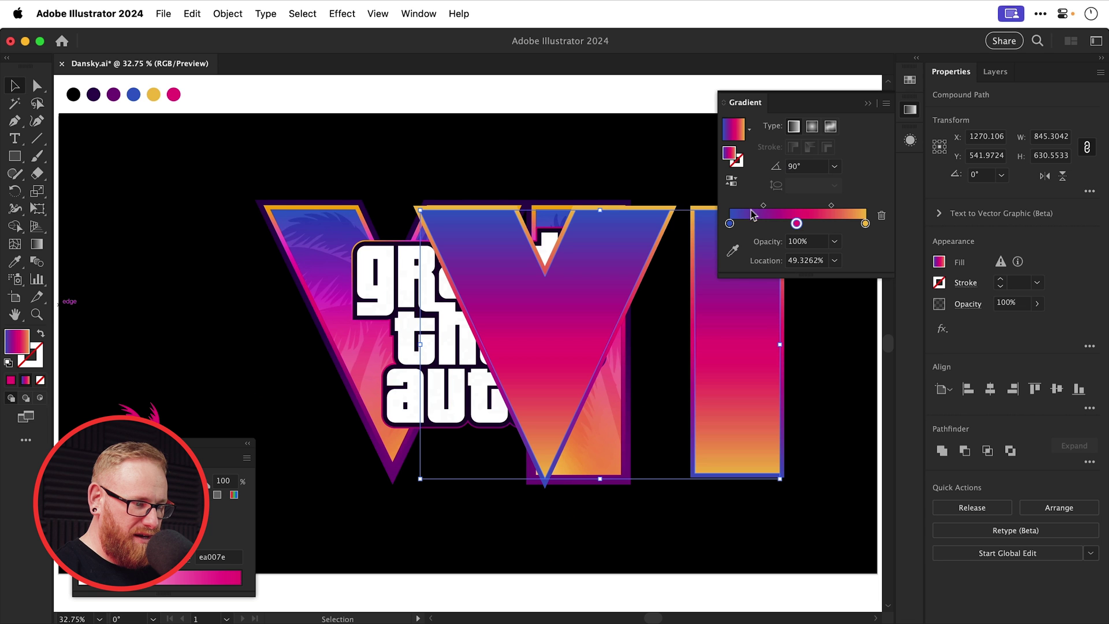
pyautogui.doubleClick(730, 224)
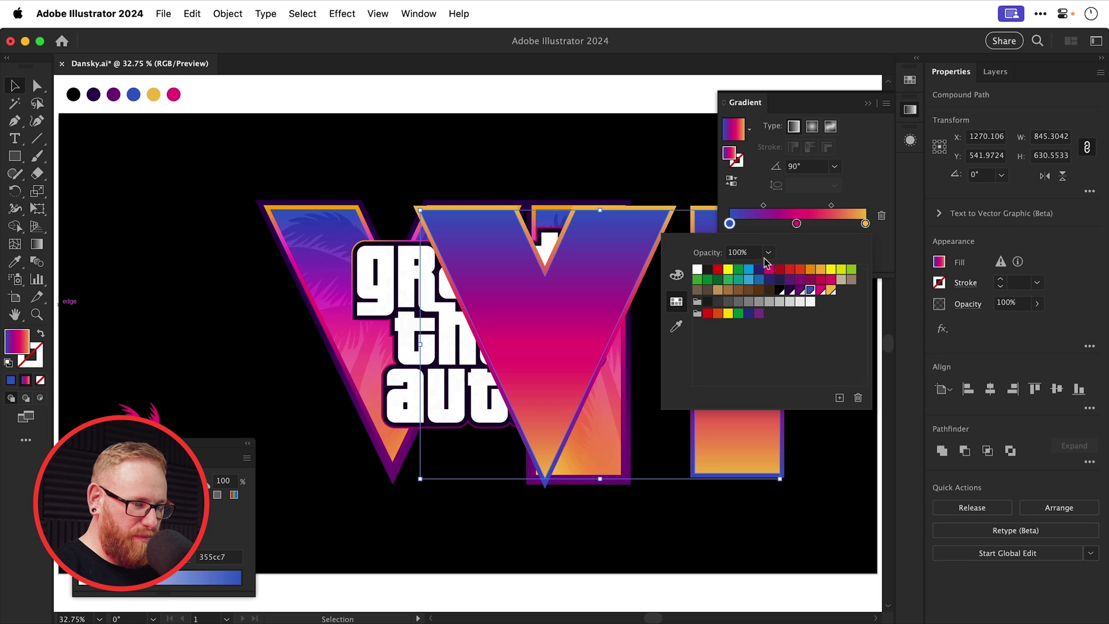
pyautogui.click(800, 291)
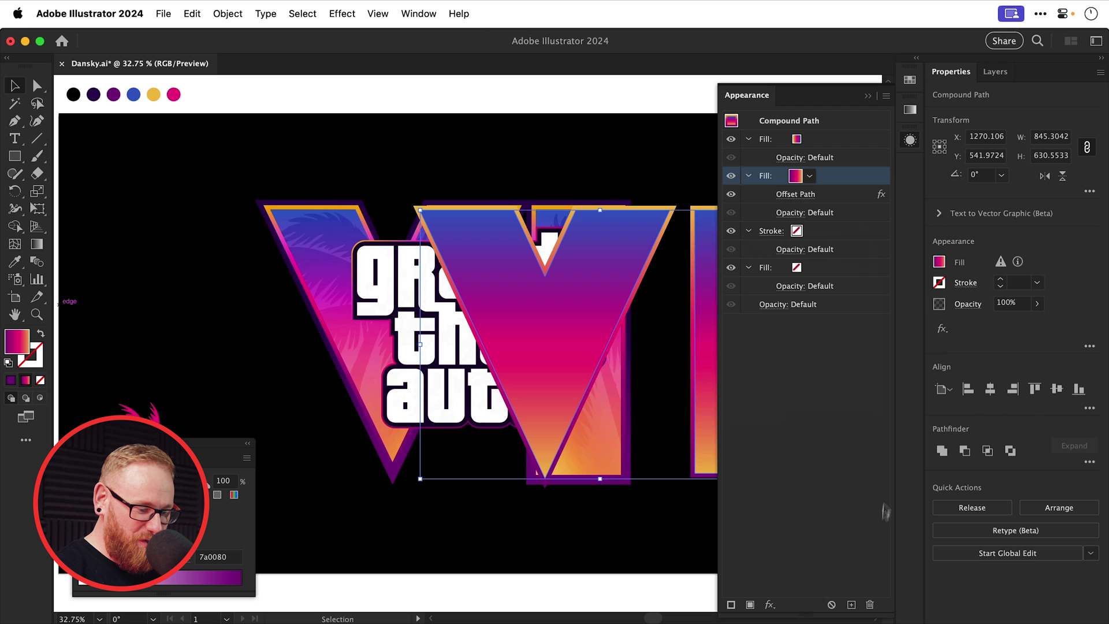
# - Duplicate the offset fill and set the lower copy's Offset Path effect to 22 px
pyautogui.click(850, 605)
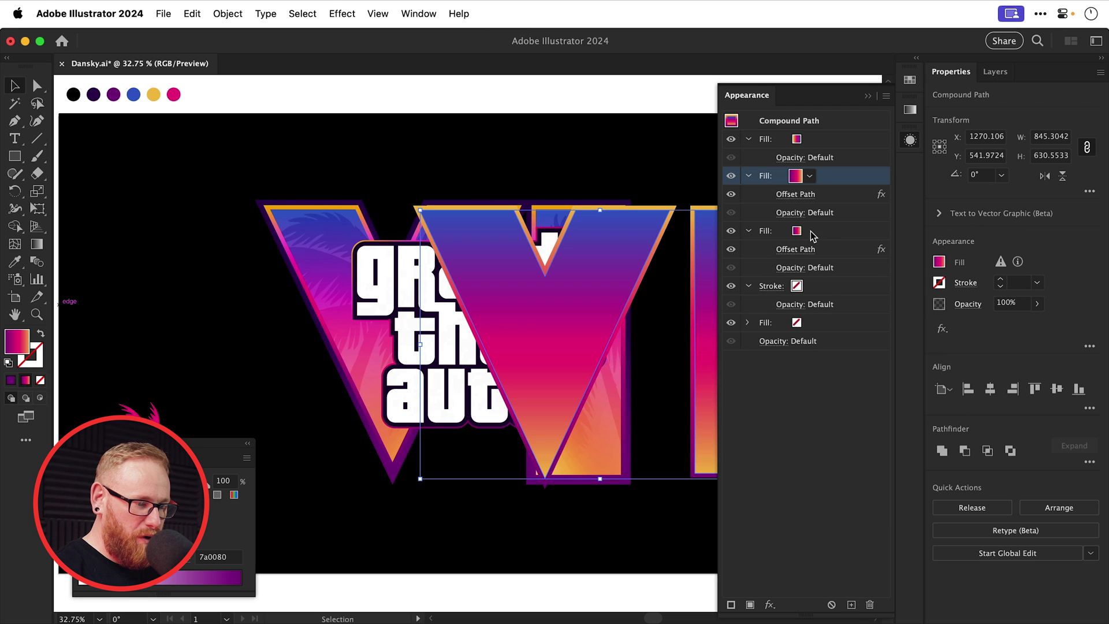
pyautogui.click(803, 252)
pyautogui.press('Up')
pyautogui.press('Up')
pyautogui.press('Up')
pyautogui.press('Up')
pyautogui.press('Up')
pyautogui.press('Up')
pyautogui.press('Up')
pyautogui.press('Up')
pyautogui.press('Up')
pyautogui.press('Up')
pyautogui.press('Up')
pyautogui.press('Up')
pyautogui.press('Up')
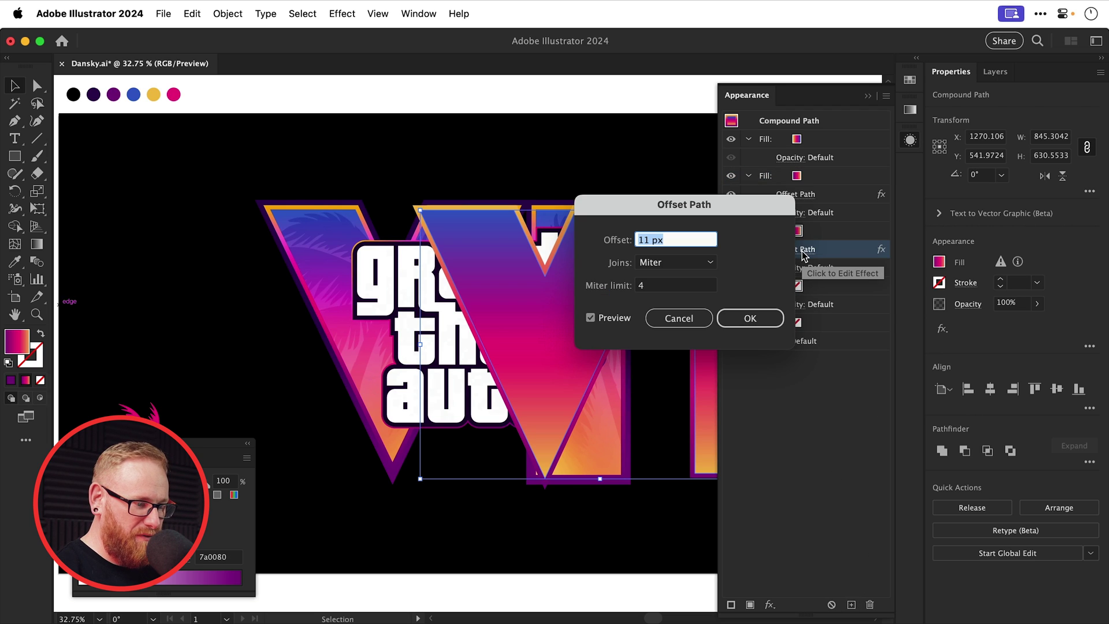
pyautogui.press('Down')
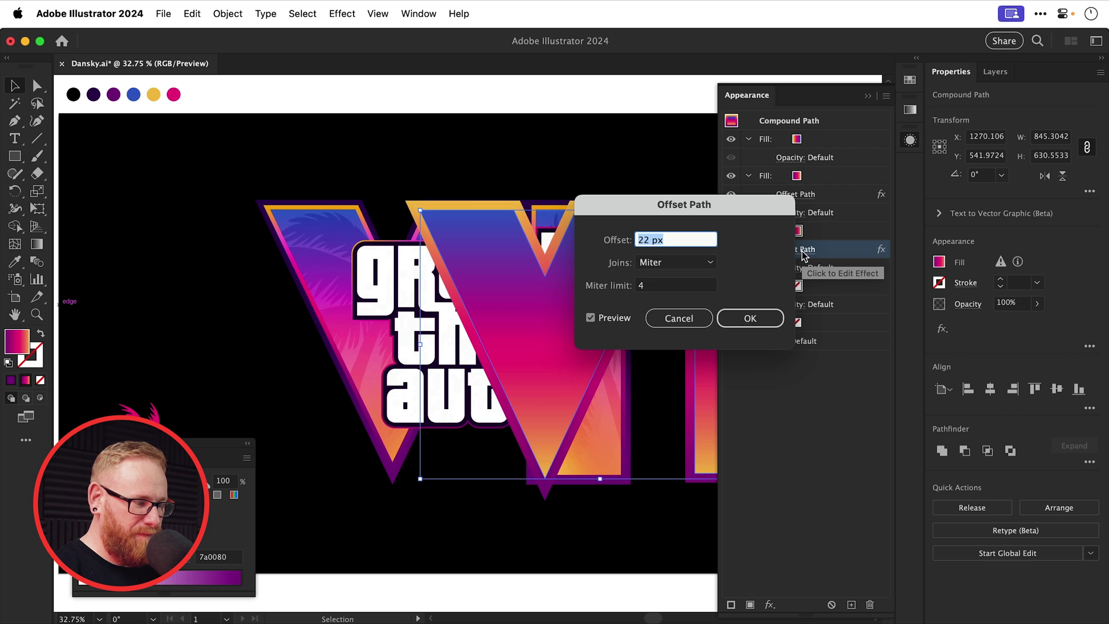
pyautogui.press('Return')
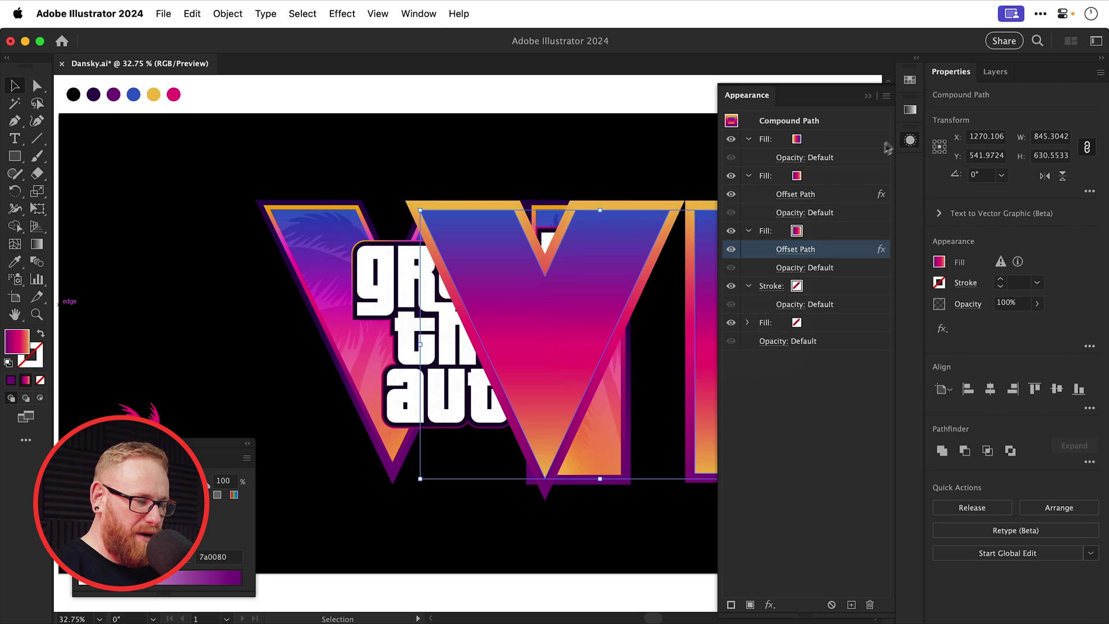
# - Remove the pink middle stop from the outermost fill's gradient and recolor its gold end stop dark purple 2f0051
pyautogui.click(911, 111)
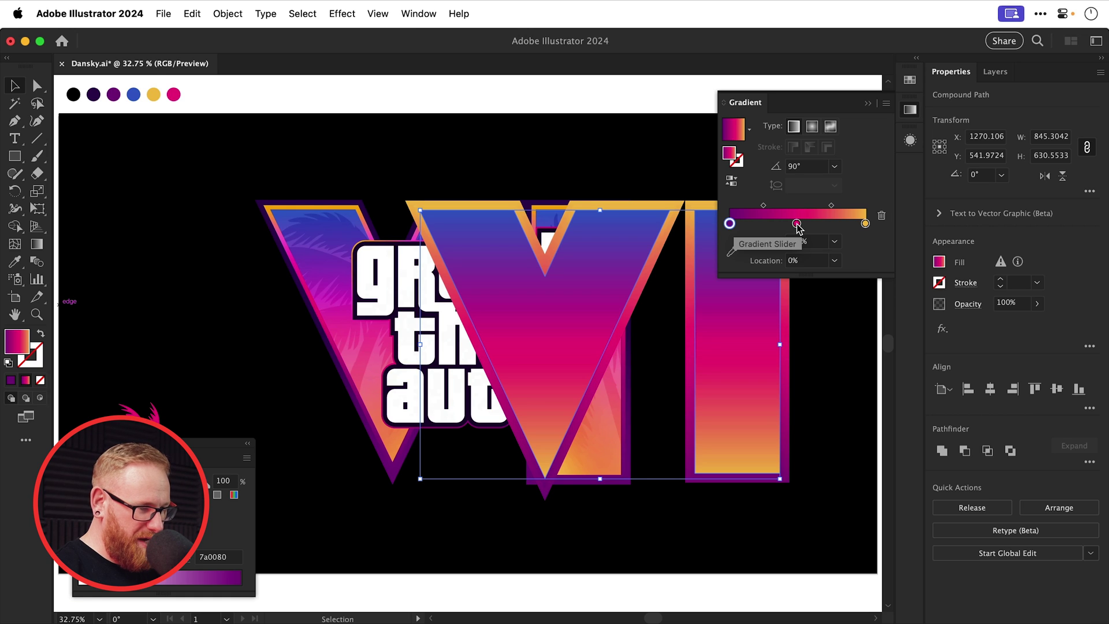
pyautogui.moveTo(796, 224); pyautogui.dragTo(797, 248)
pyautogui.doubleClick(865, 224)
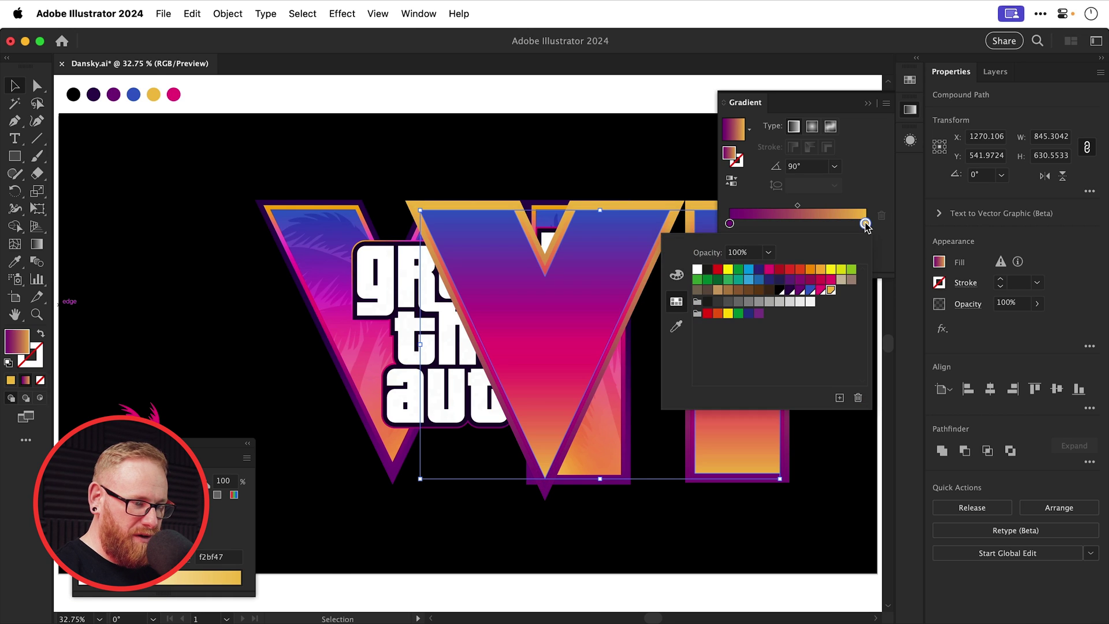
pyautogui.click(841, 579)
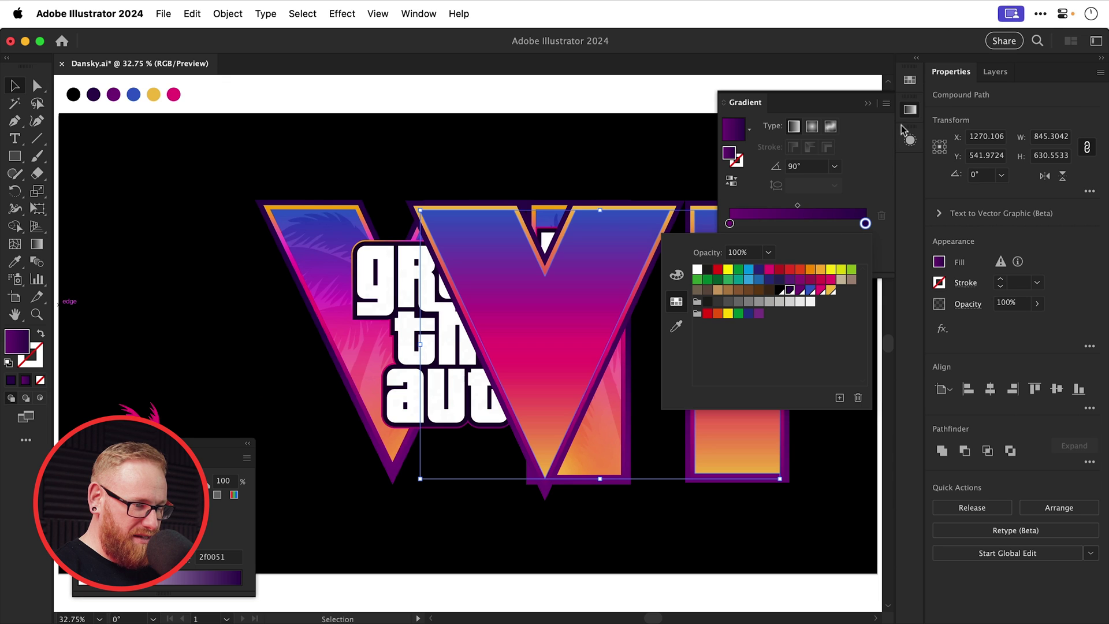
pyautogui.click(907, 114)
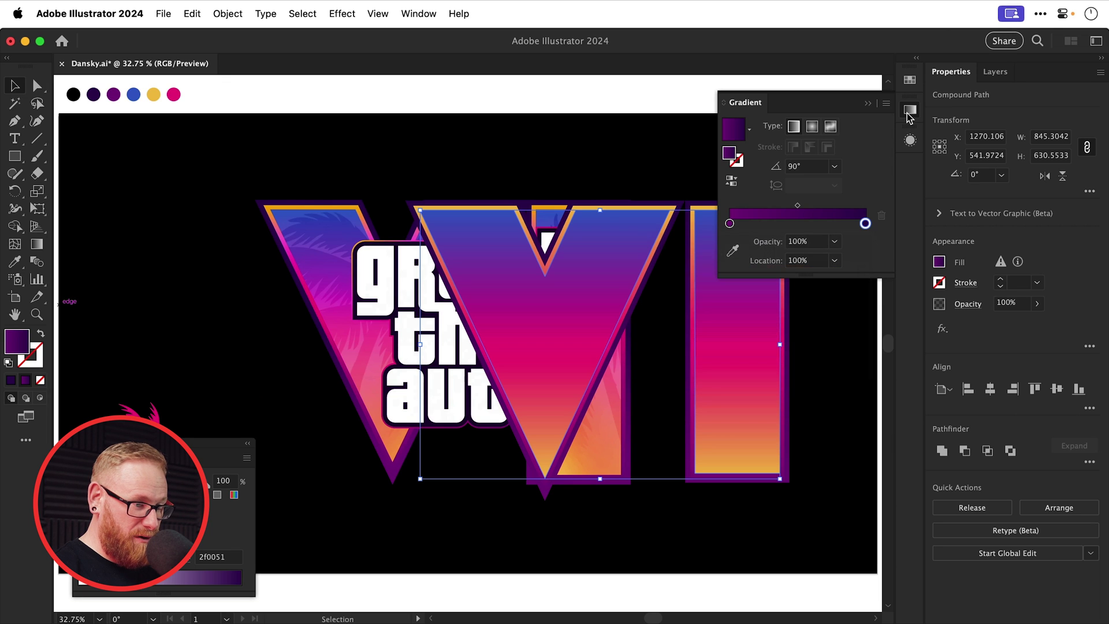
pyautogui.click(909, 117)
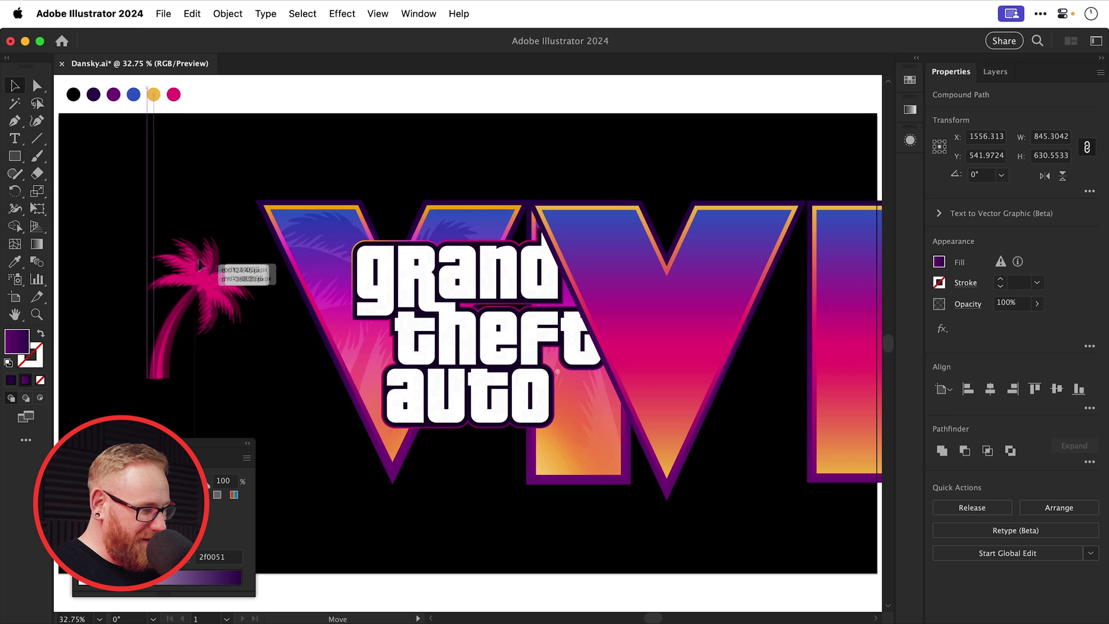
# - Reposition the VI letters on the artboard and enlarge the pink palm tree to about 510 × 718 px over the V
pyautogui.moveTo(200, 265); pyautogui.dragTo(201, 265)
pyautogui.moveTo(646, 265); pyautogui.dragTo(513, 268)
pyautogui.moveTo(194, 271); pyautogui.dragTo(334, 438)
pyautogui.moveTo(377, 391); pyautogui.dragTo(494, 228)
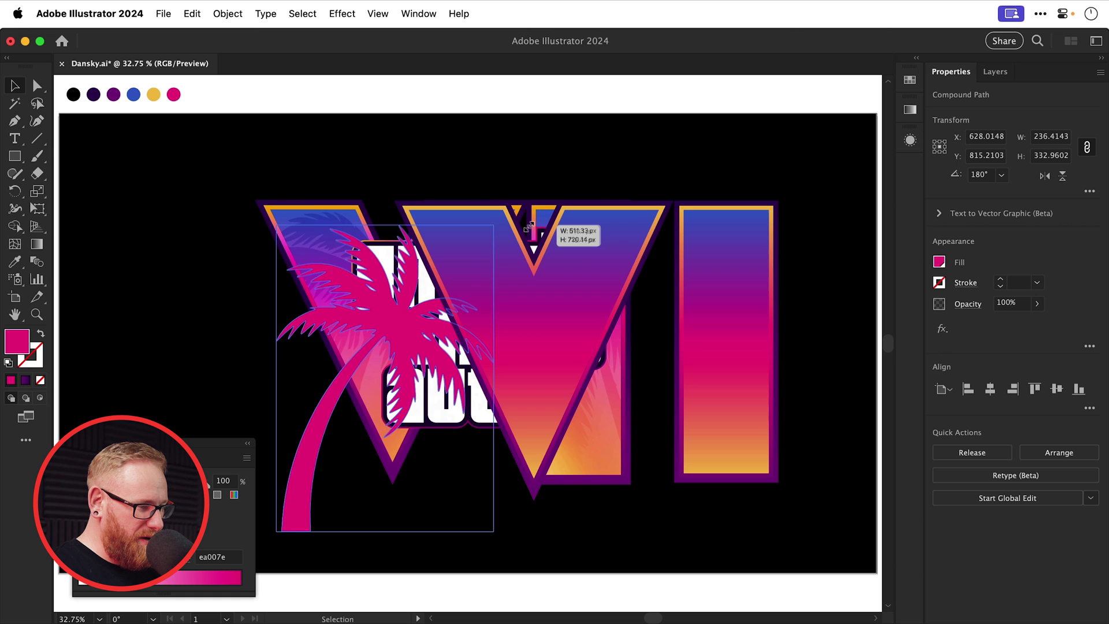
pyautogui.moveTo(382, 320); pyautogui.dragTo(503, 309)
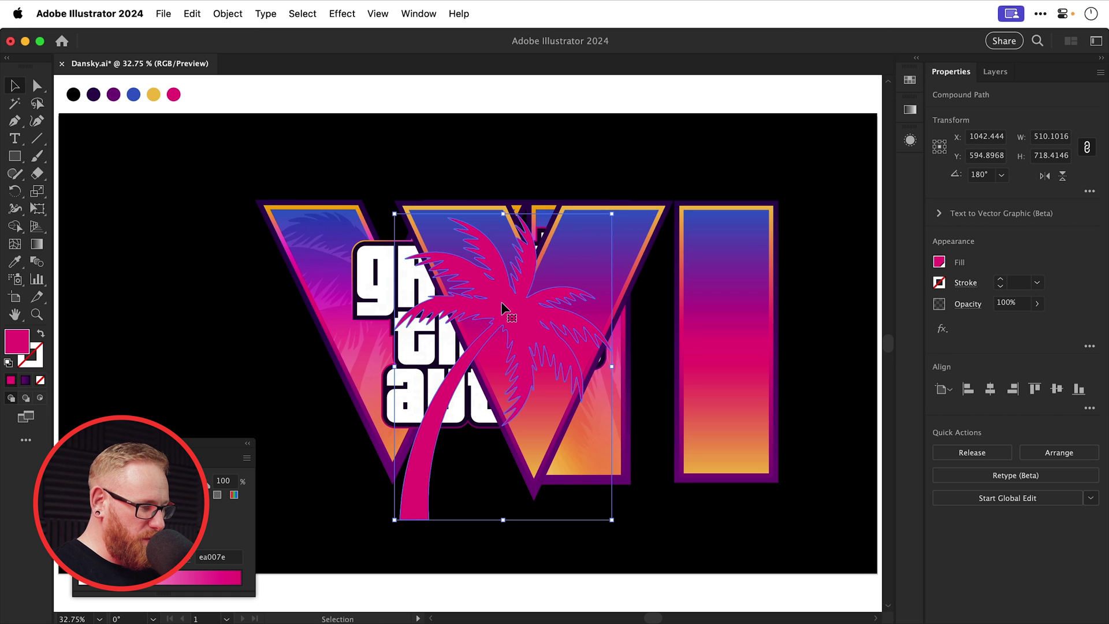
# - Fill the palm tree over the V with the bright yellow swatch
pyautogui.click(910, 79)
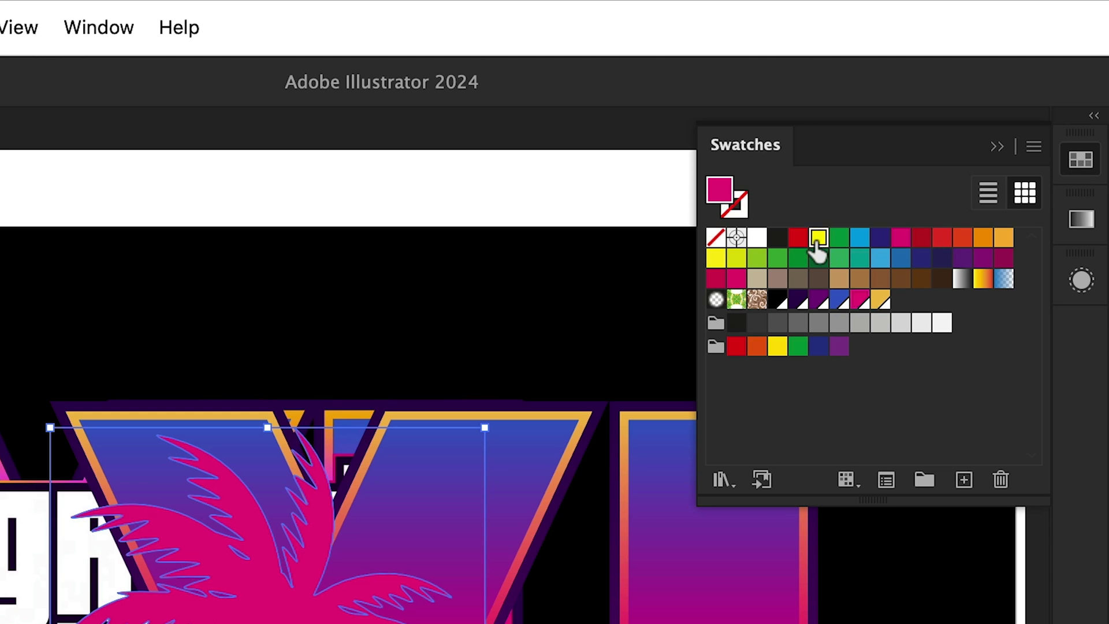
pyautogui.click(818, 238)
pyautogui.click(1082, 162)
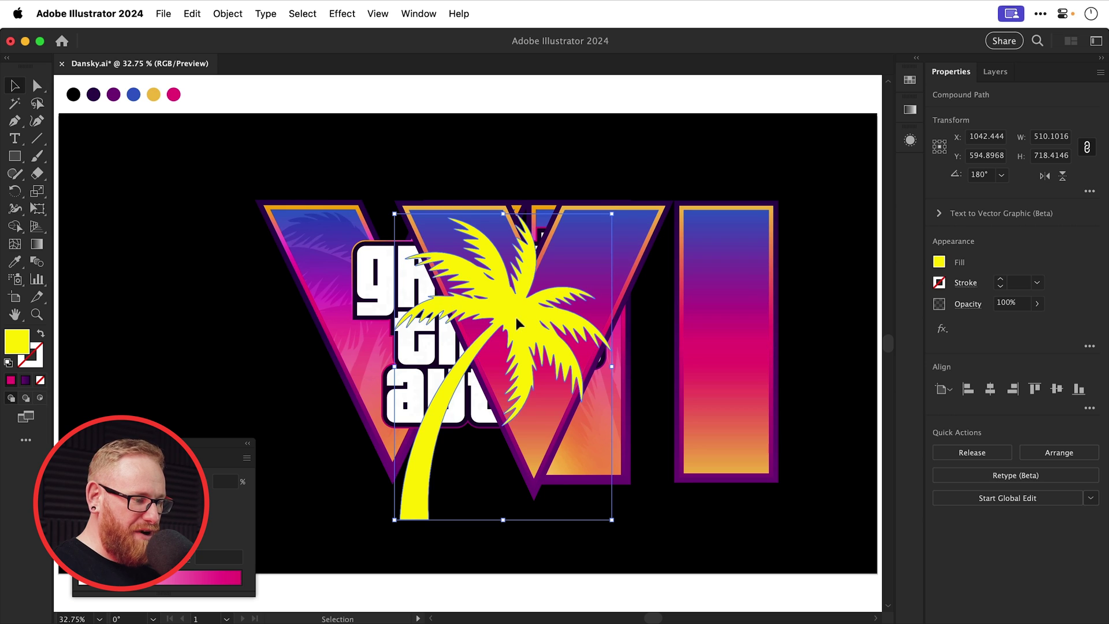
# - Rotate the yellow palm slightly counterclockwise and position its crown over the middle of the V
pyautogui.moveTo(515, 317); pyautogui.dragTo(539, 320)
pyautogui.press('r')
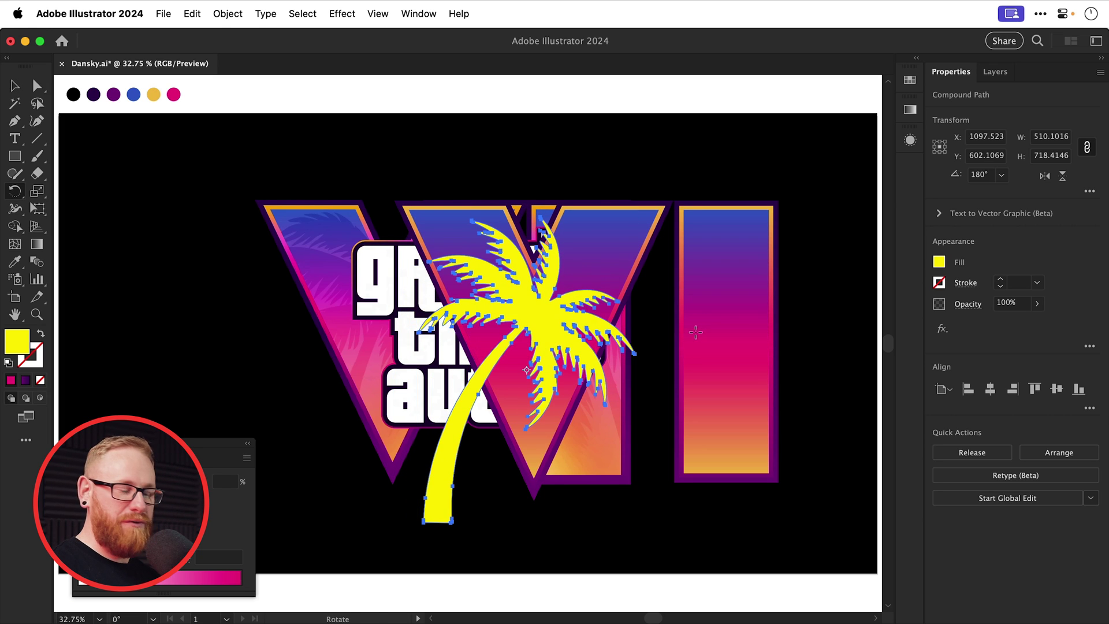
pyautogui.moveTo(695, 332); pyautogui.dragTo(687, 312)
pyautogui.press('v')
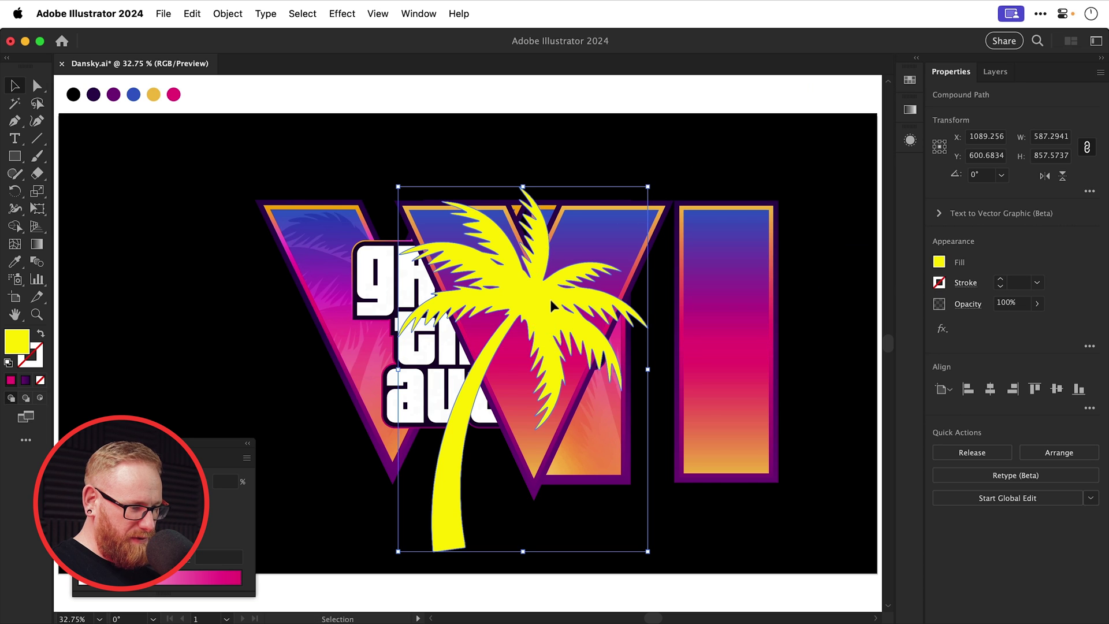
pyautogui.moveTo(550, 296); pyautogui.dragTo(524, 312)
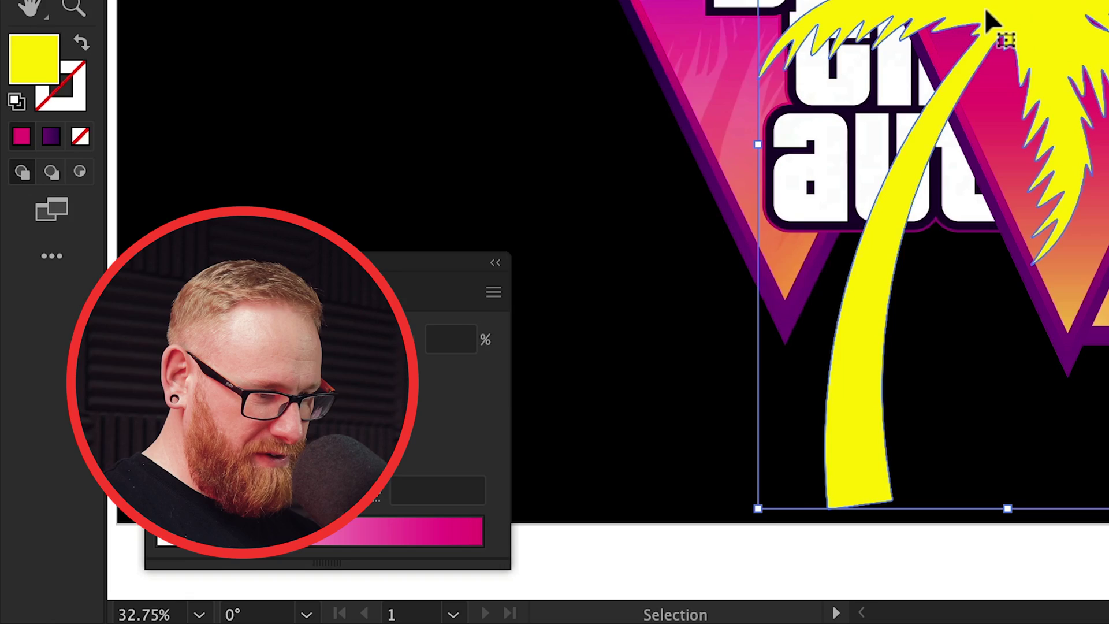
# - Enlarge the yellow palm to about 587 × 858 px and place a horizontally flipped copy over the I
pyautogui.moveTo(988, 23); pyautogui.dragTo(755, 321)
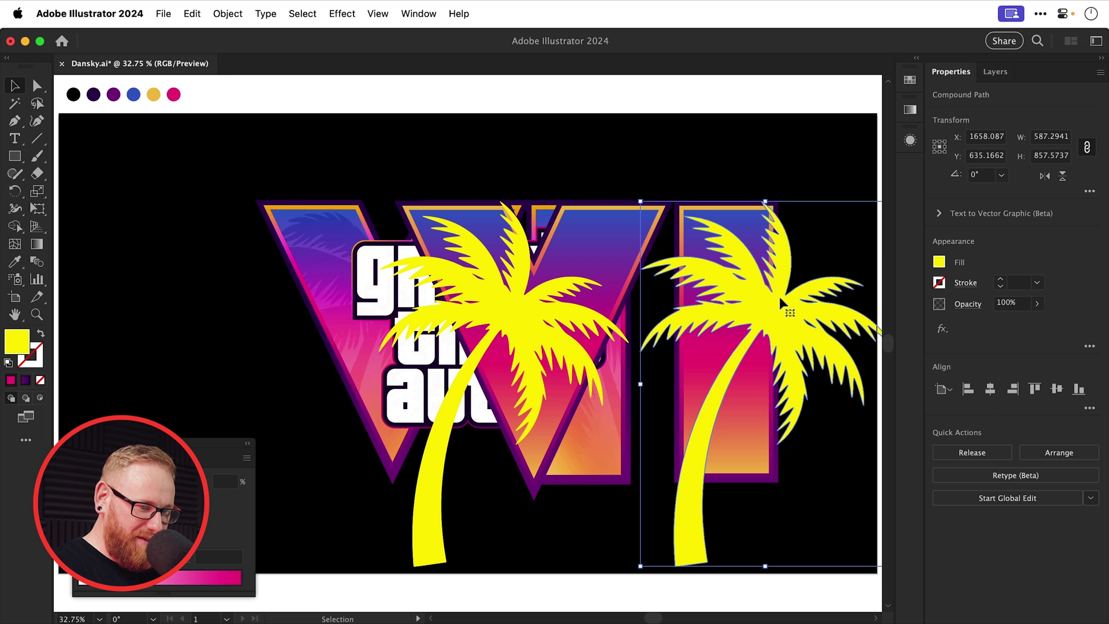
pyautogui.click(1046, 176)
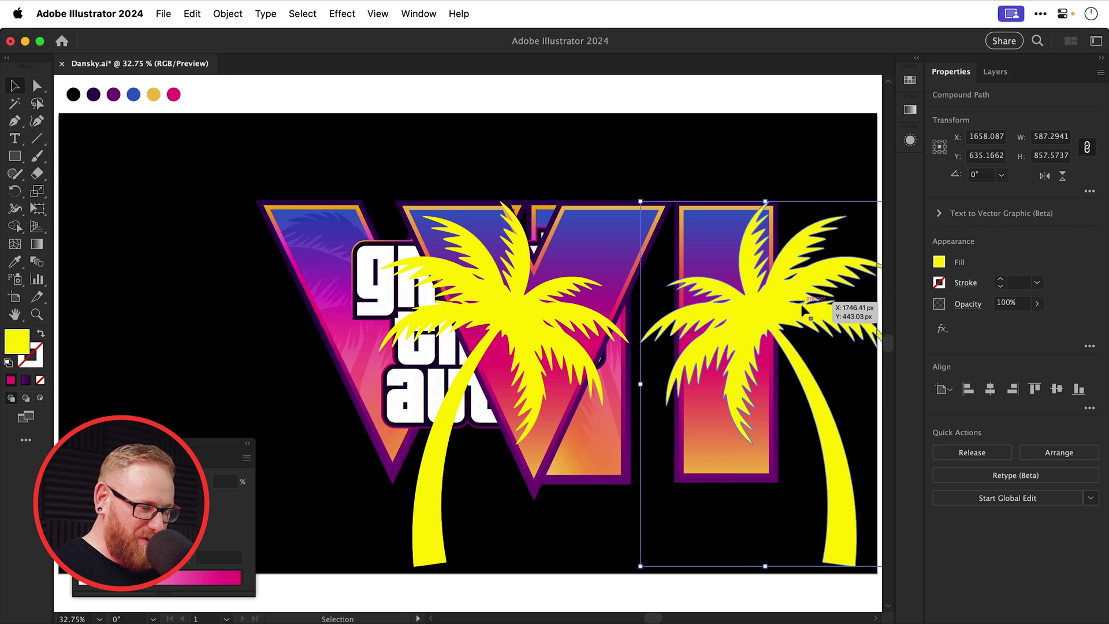
pyautogui.moveTo(803, 310); pyautogui.dragTo(738, 300)
# - Make the flipped palm smaller than the first, rotate it slightly clockwise and position its crown over the I
pyautogui.moveTo(606, 195); pyautogui.dragTo(607, 196)
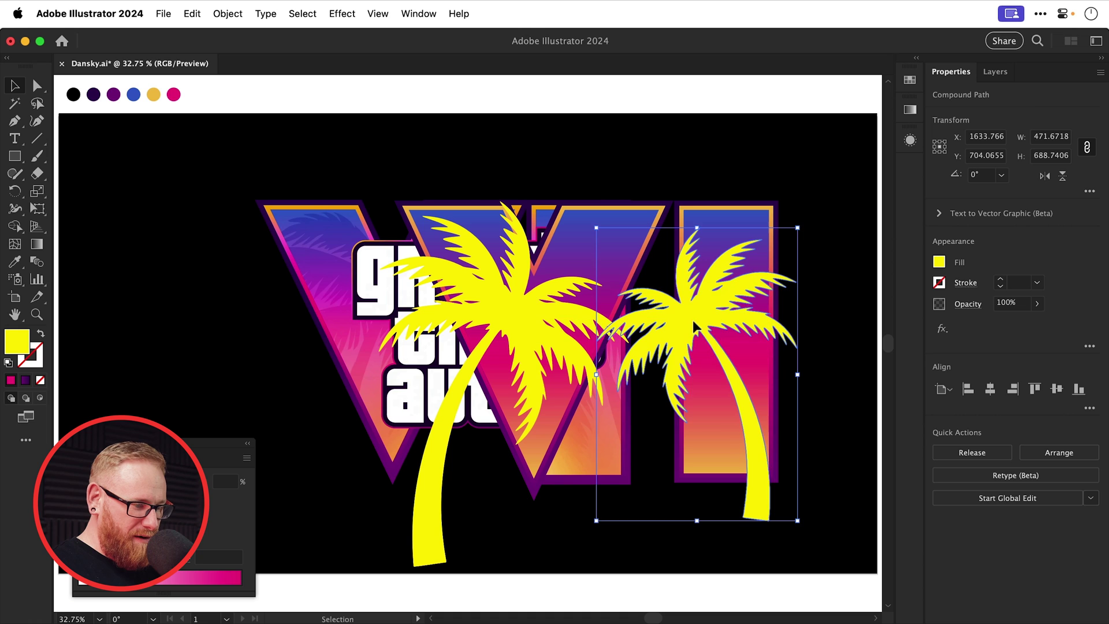
pyautogui.moveTo(820, 235); pyautogui.dragTo(825, 281)
pyautogui.press('v')
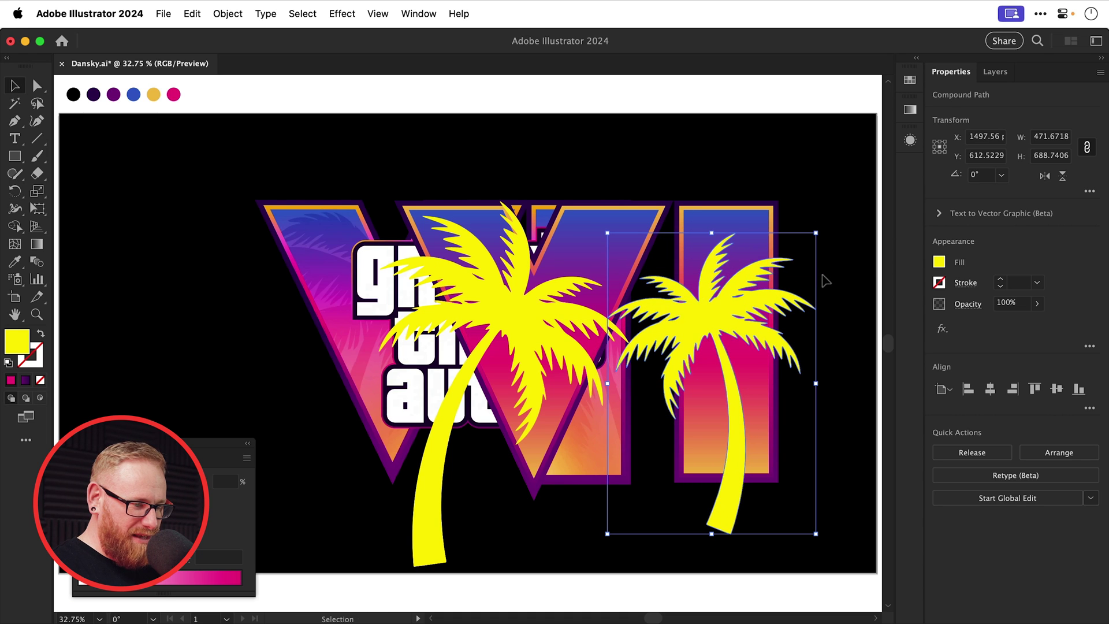
pyautogui.moveTo(819, 226); pyautogui.dragTo(711, 311)
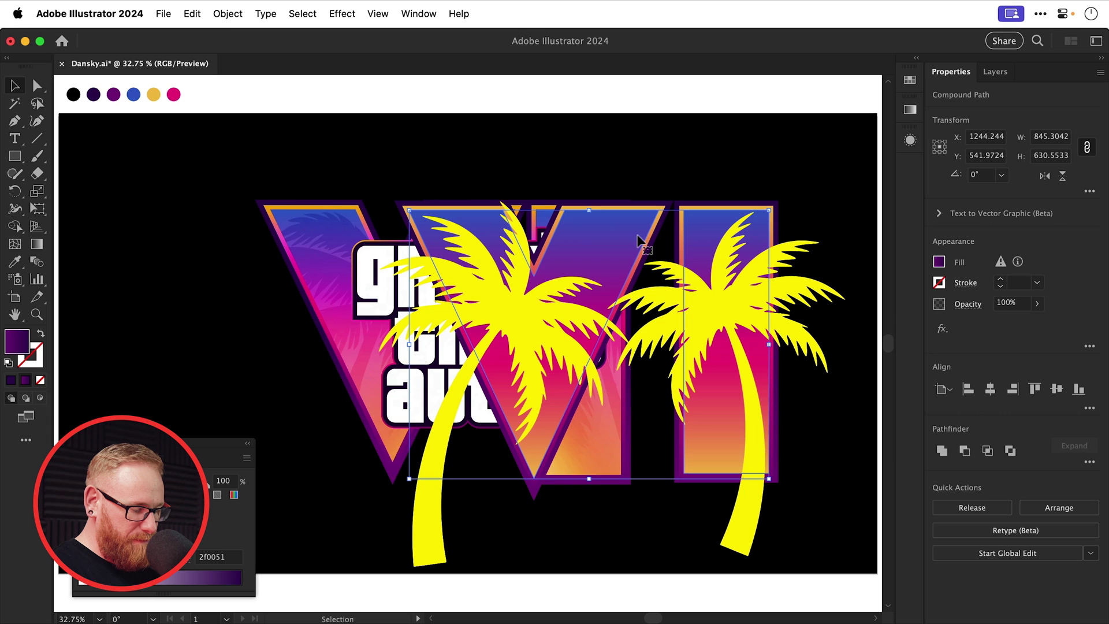
# - Bring the copied VI letterforms in front of the palms and remove their two Offset Path outline fills
pyautogui.press('a')
pyautogui.press('v')
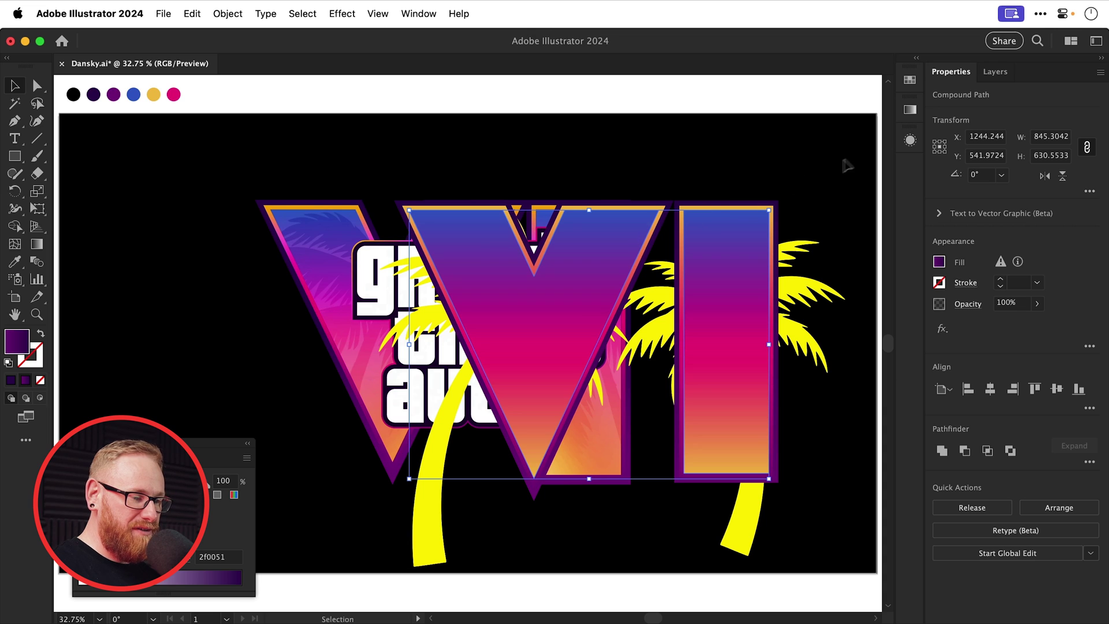
pyautogui.click(910, 140)
pyautogui.click(858, 175)
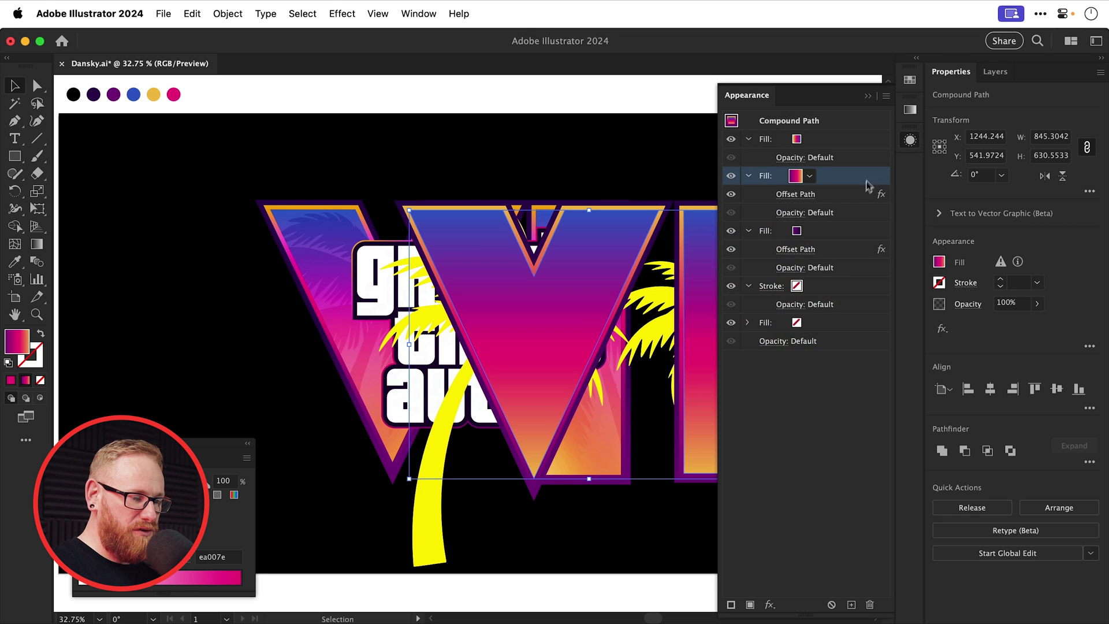
pyautogui.keyDown('super'); pyautogui.click(849, 230); pyautogui.keyUp('super')
pyautogui.click(869, 605)
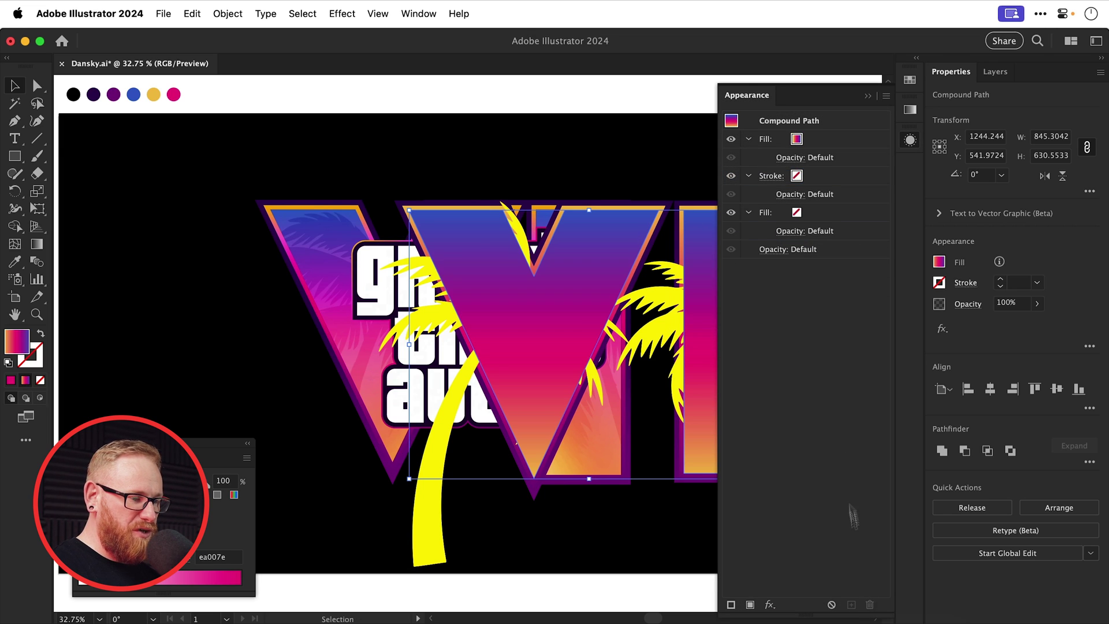
# - Change the remaining gradient fill of the front VI copy to solid green, 95c11f
pyautogui.click(812, 144)
pyautogui.click(811, 140)
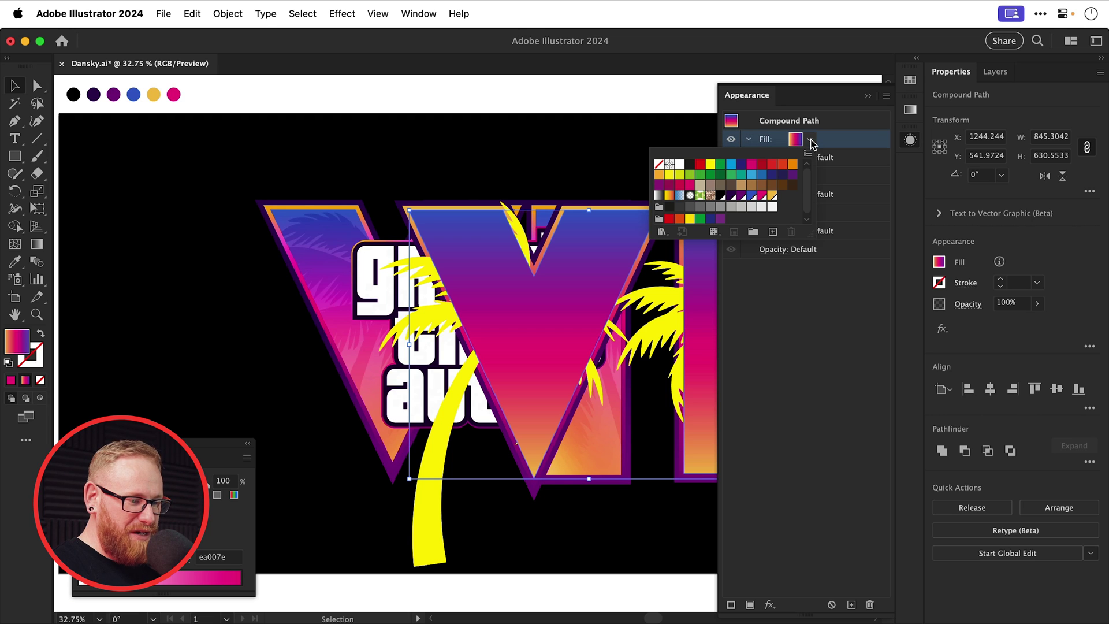
pyautogui.click(690, 175)
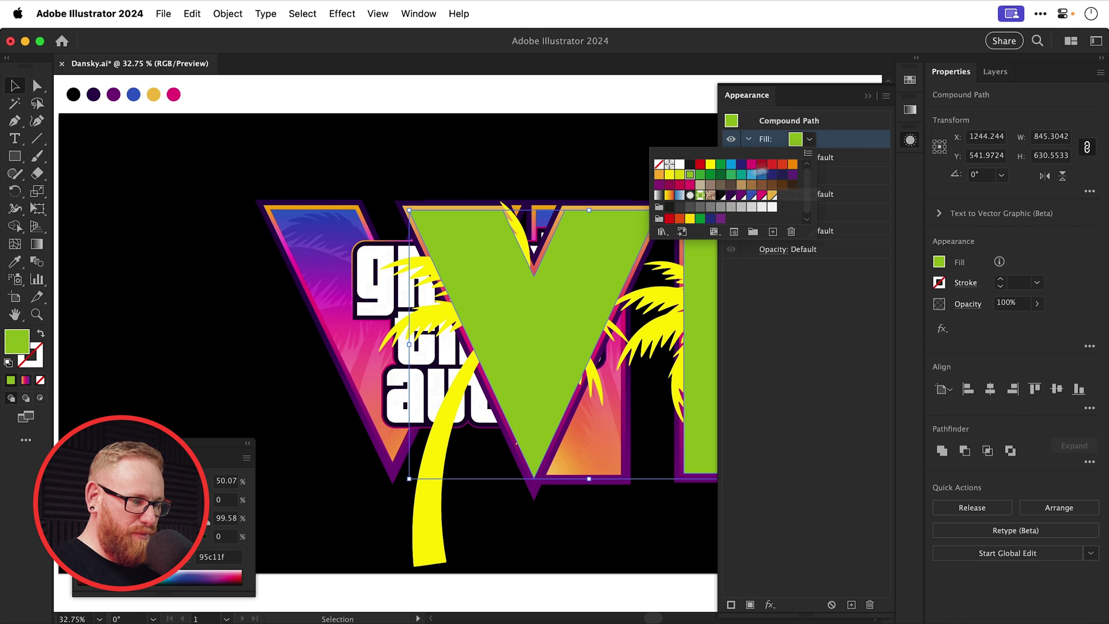
pyautogui.click(904, 141)
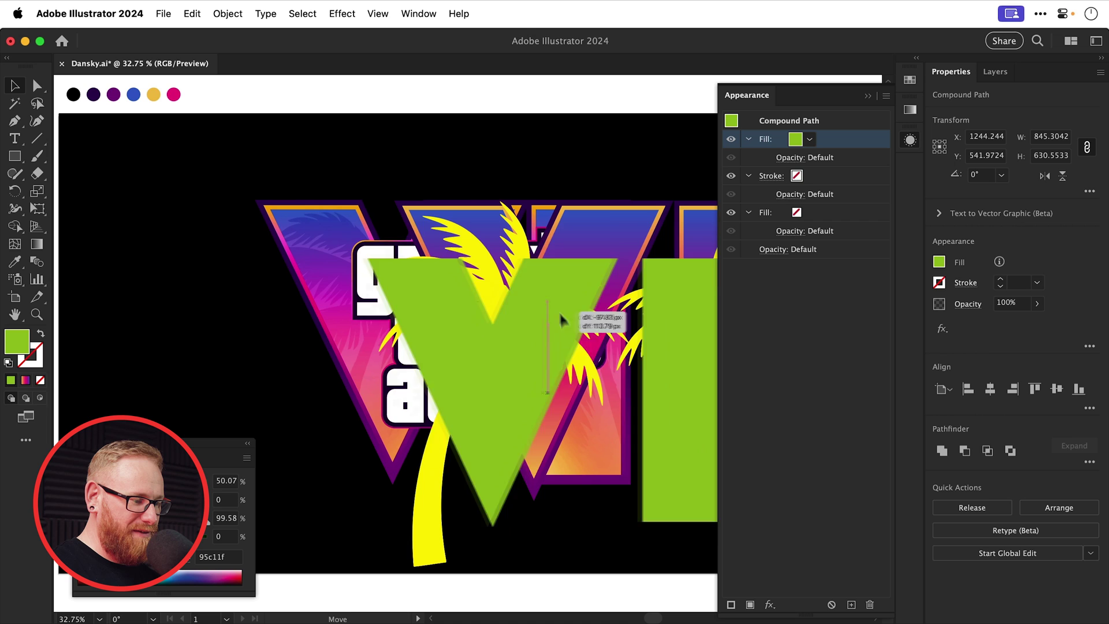
pyautogui.click(910, 141)
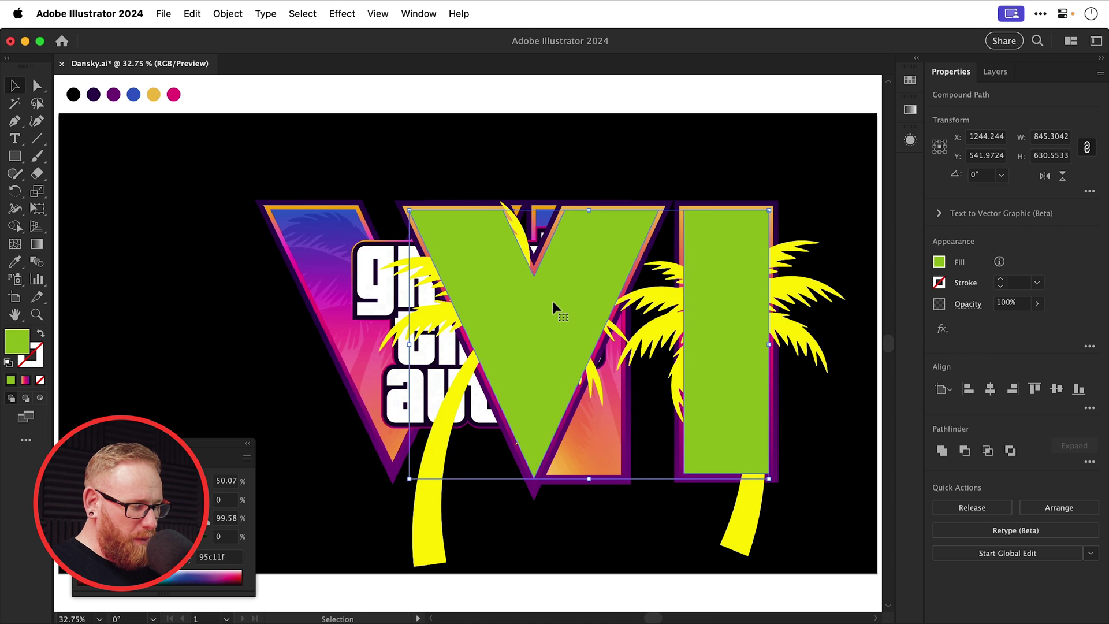
# - Make a clipping mask from the green VI shape and the yellow palm over the V
pyautogui.press('a')
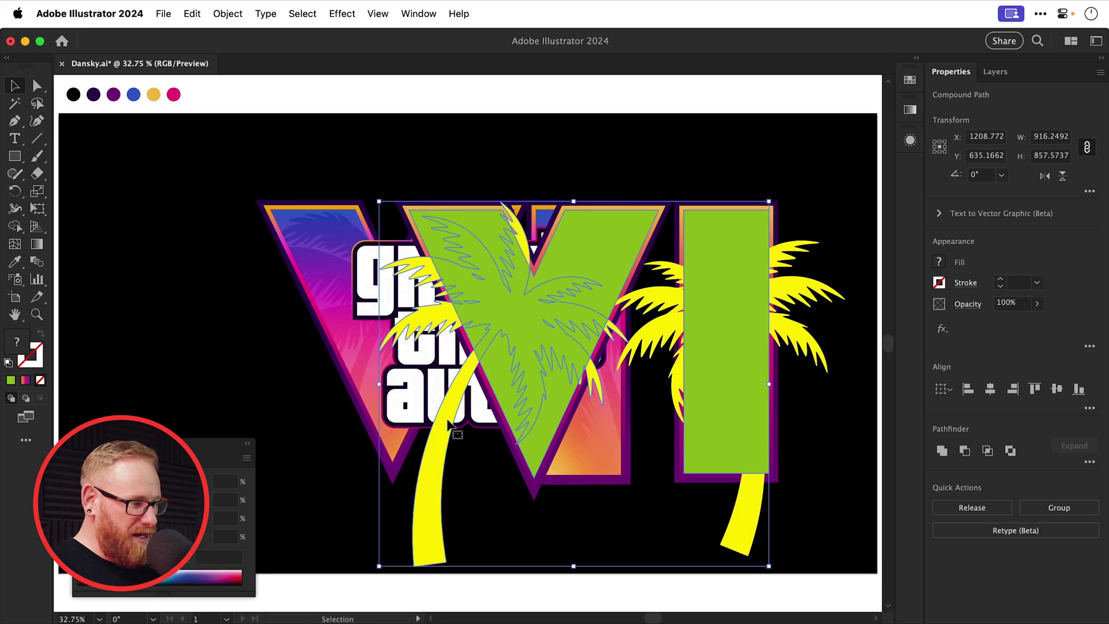
pyautogui.click(228, 13)
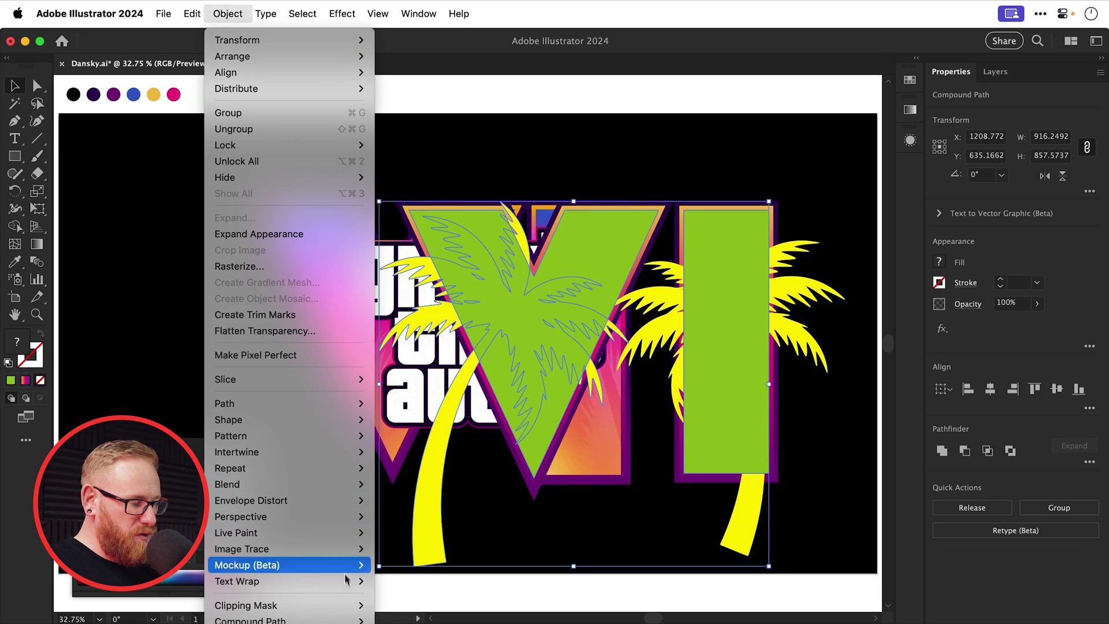
pyautogui.moveTo(346, 604)
pyautogui.click(390, 604)
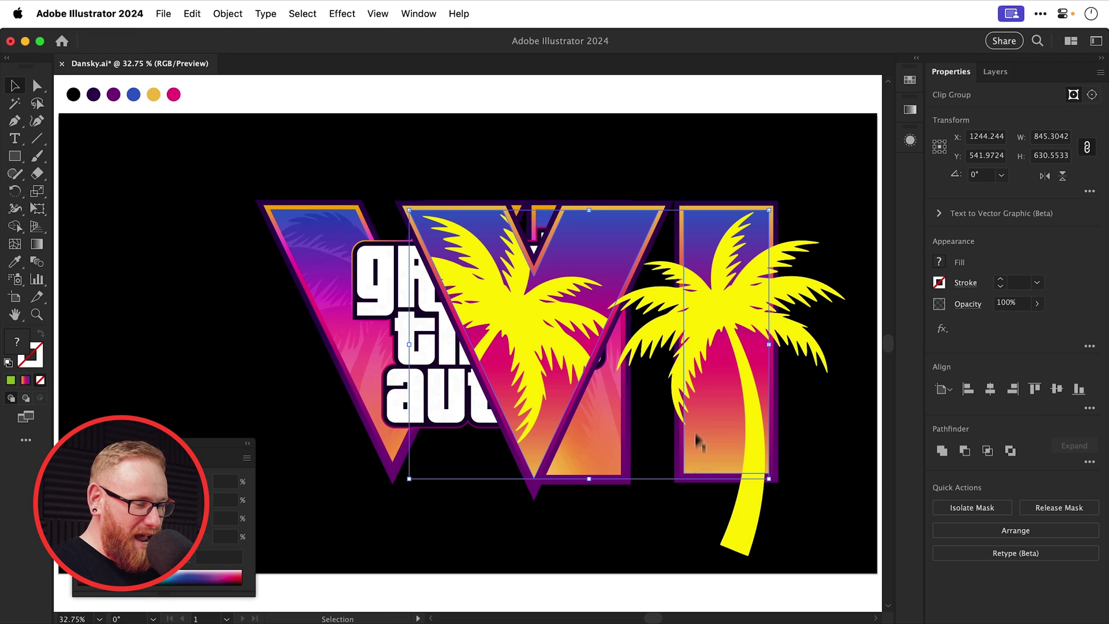
# - Place another green VI copy in front and use it as a clipping mask for the palm over the I
pyautogui.press('super+z')
pyautogui.keyDown('shift'); pyautogui.click(751, 518); pyautogui.keyUp('shift')
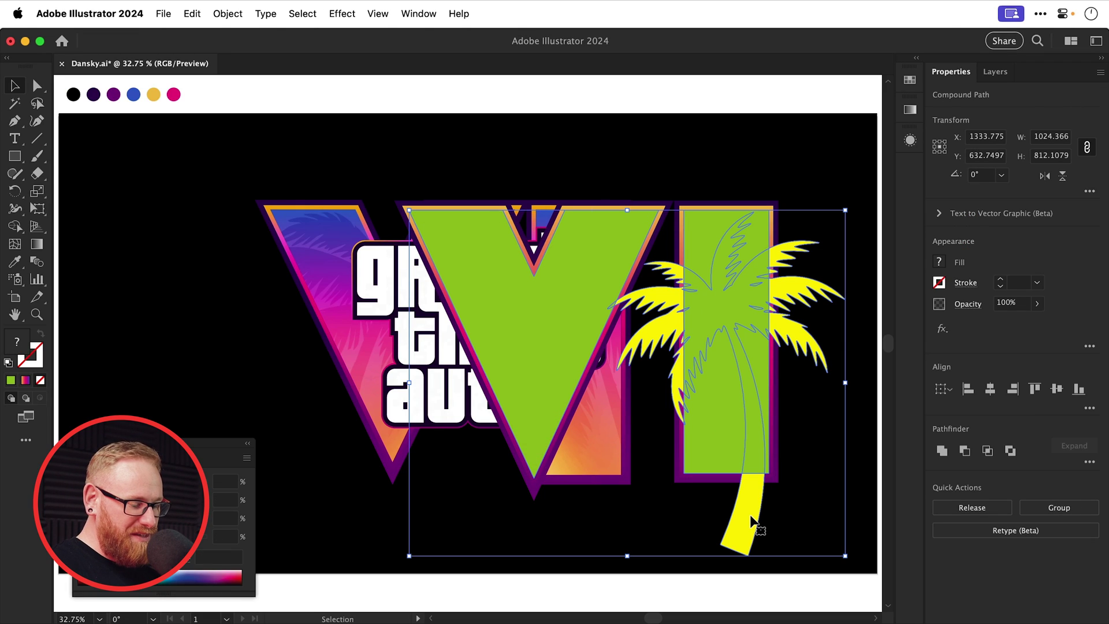
pyautogui.press('a')
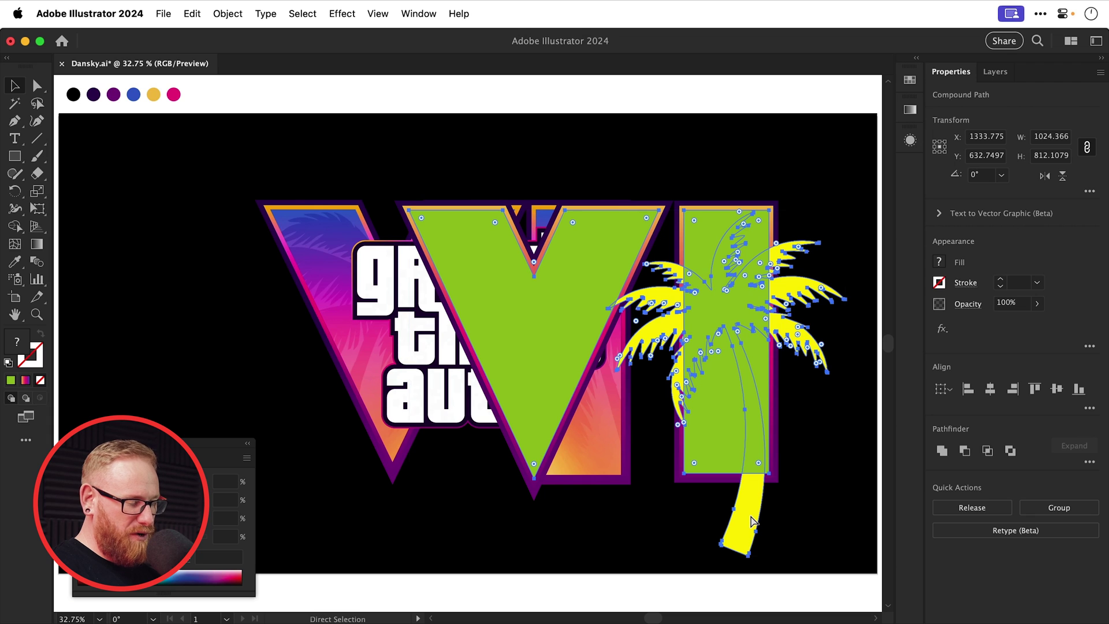
pyautogui.press('super+7')
pyautogui.press('v')
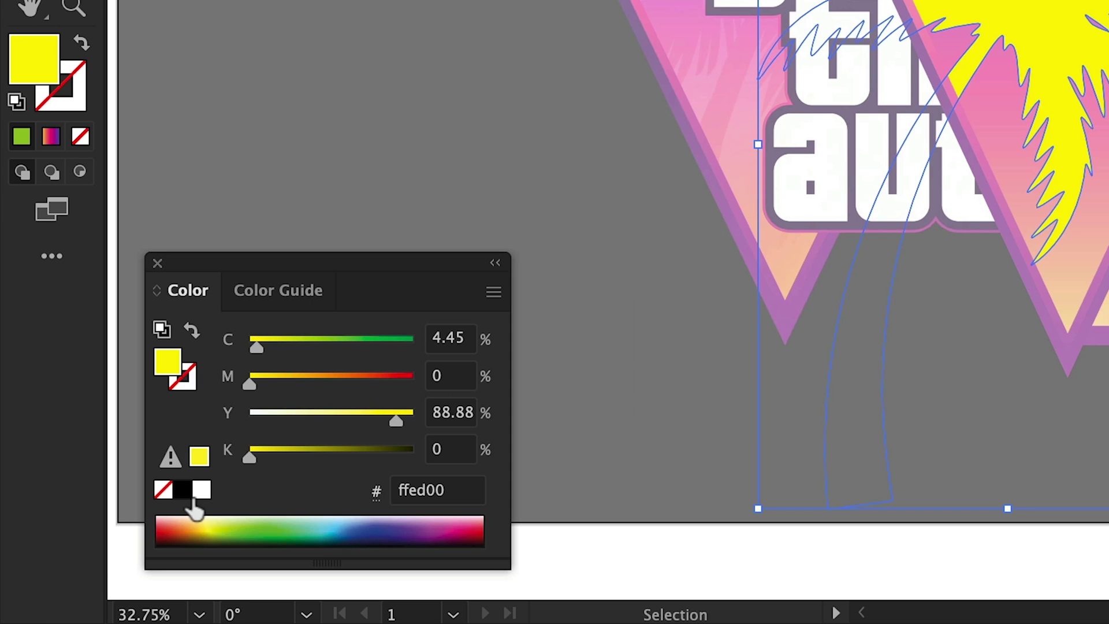
# - Recolor both yellow palms inside their clip groups to black, 1d1d1b
pyautogui.click(91, 557)
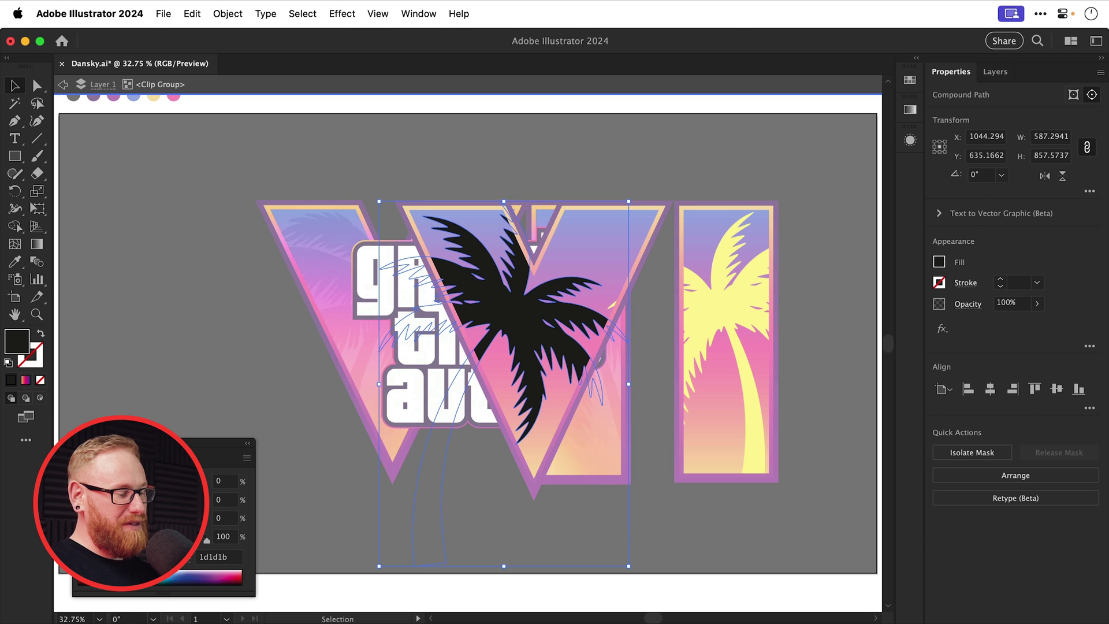
pyautogui.click(551, 106)
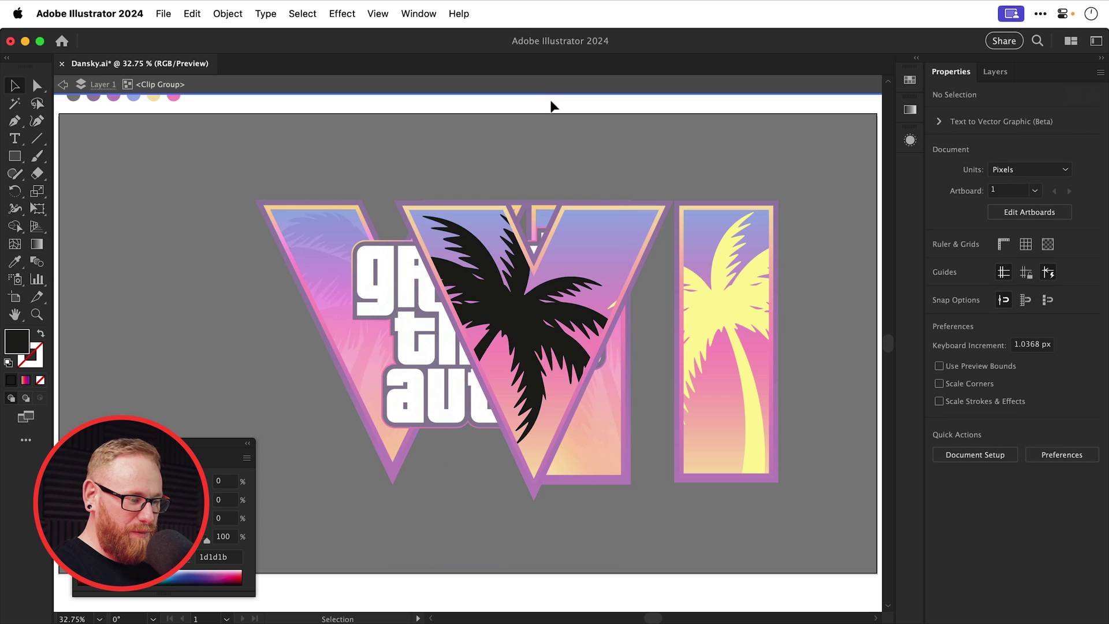
pyautogui.press('Escape')
pyautogui.doubleClick(718, 304)
pyautogui.click(719, 304)
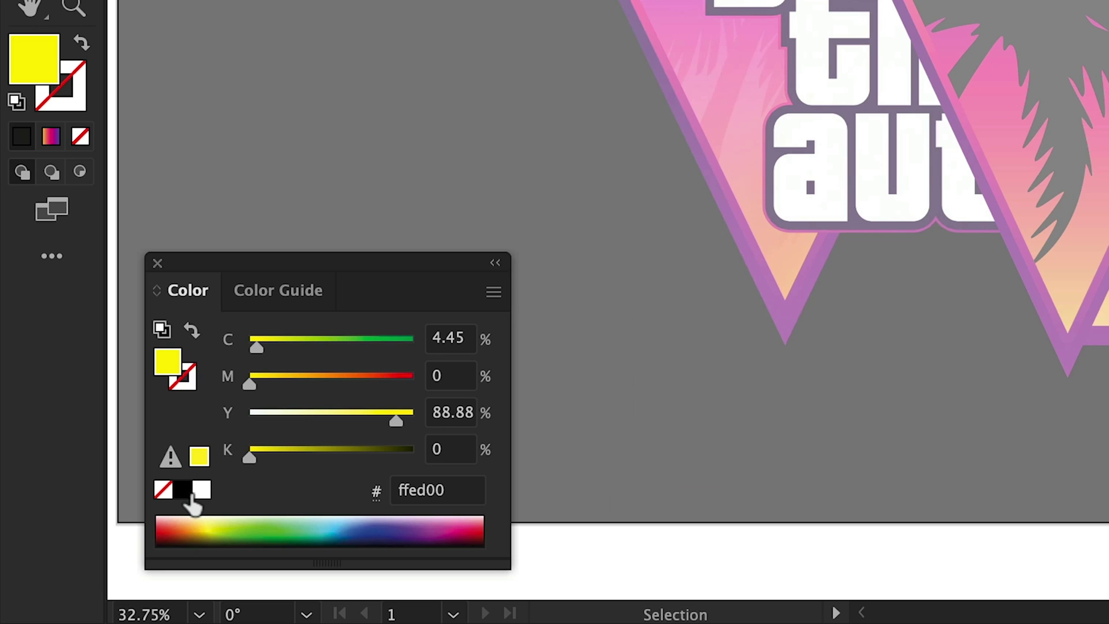
pyautogui.click(183, 490)
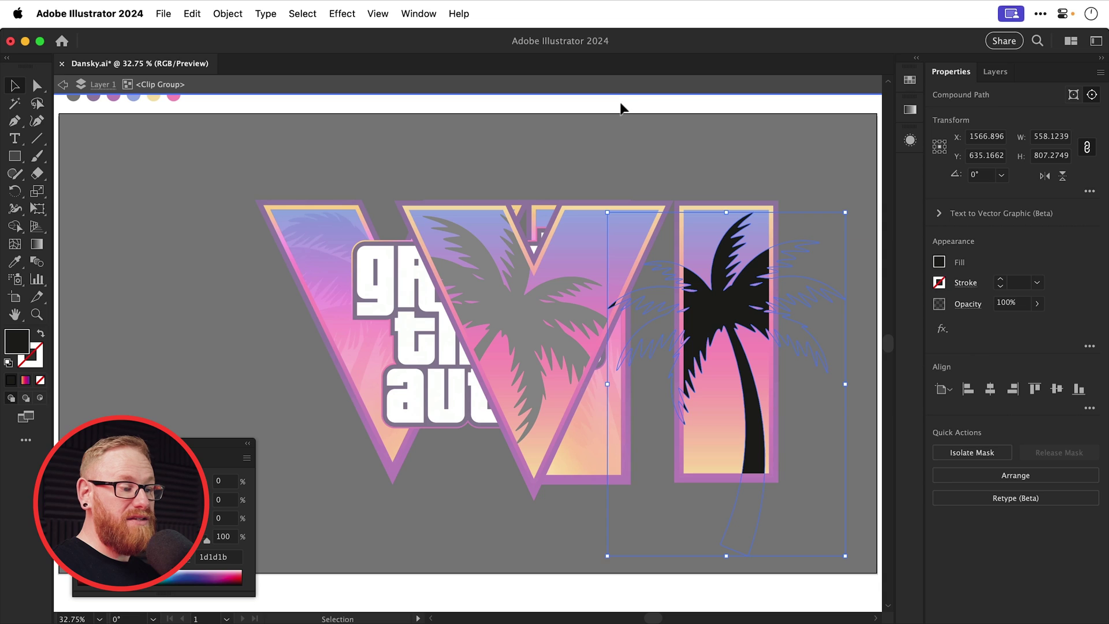
pyautogui.press('Escape')
# - Group the two clipped palms and set the group's blend mode to Soft Light
pyautogui.click(741, 312)
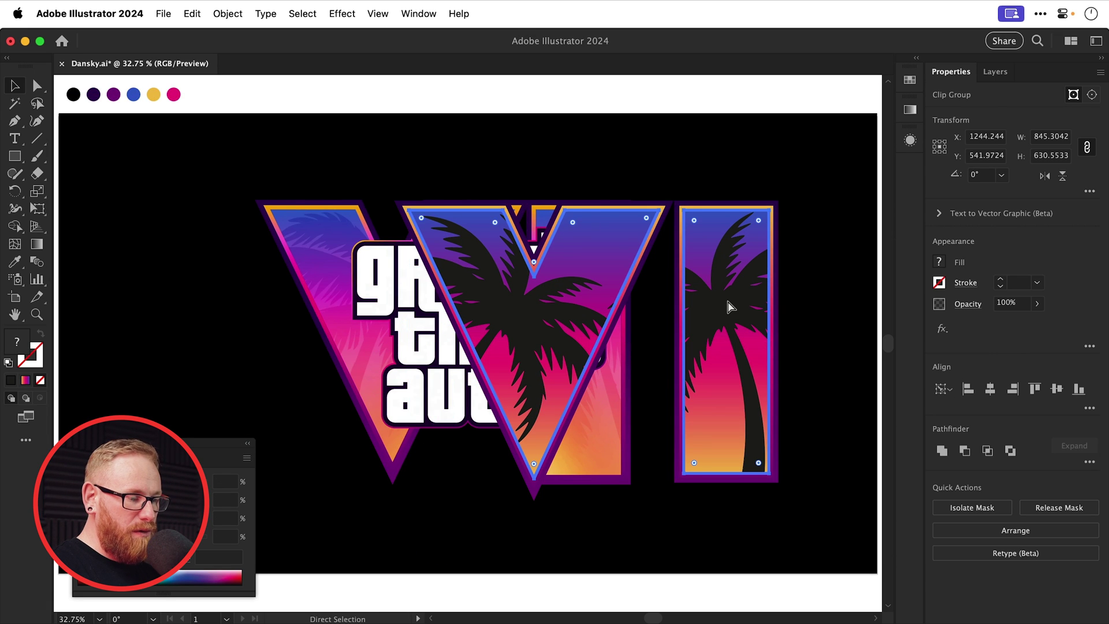
pyautogui.press('super+g')
pyautogui.moveTo(728, 301); pyautogui.dragTo(720, 280)
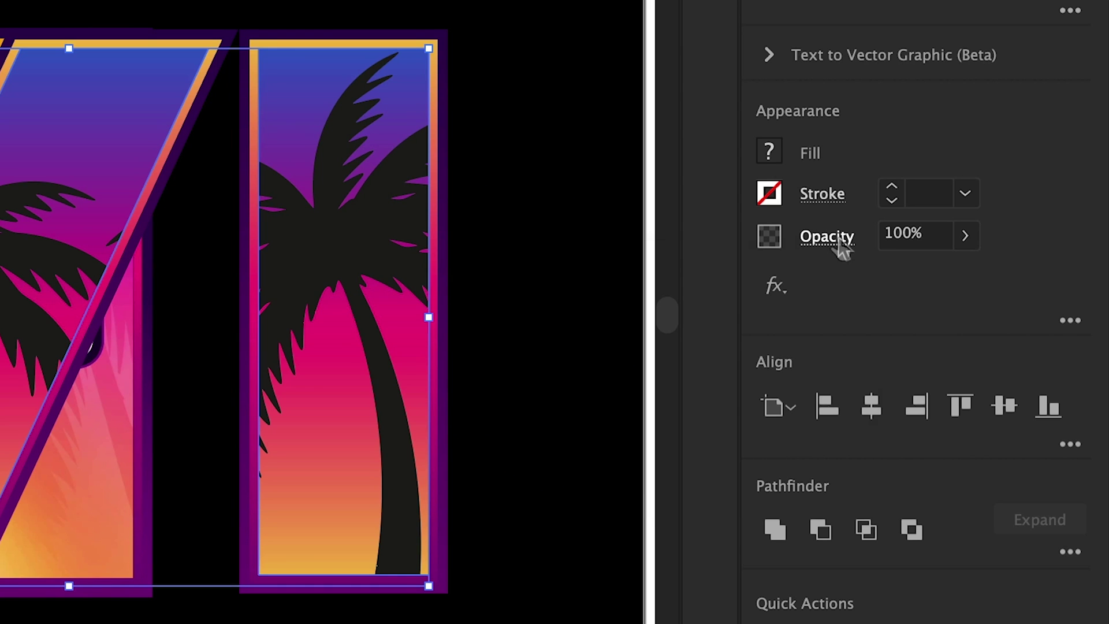
pyautogui.click(827, 236)
pyautogui.click(597, 295)
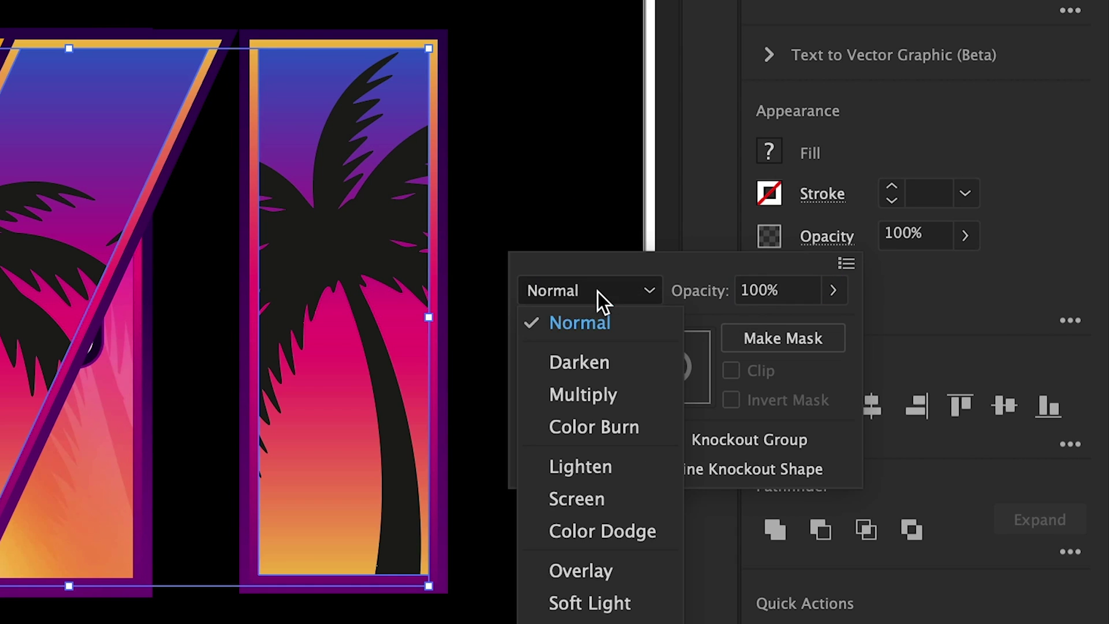
pyautogui.click(590, 603)
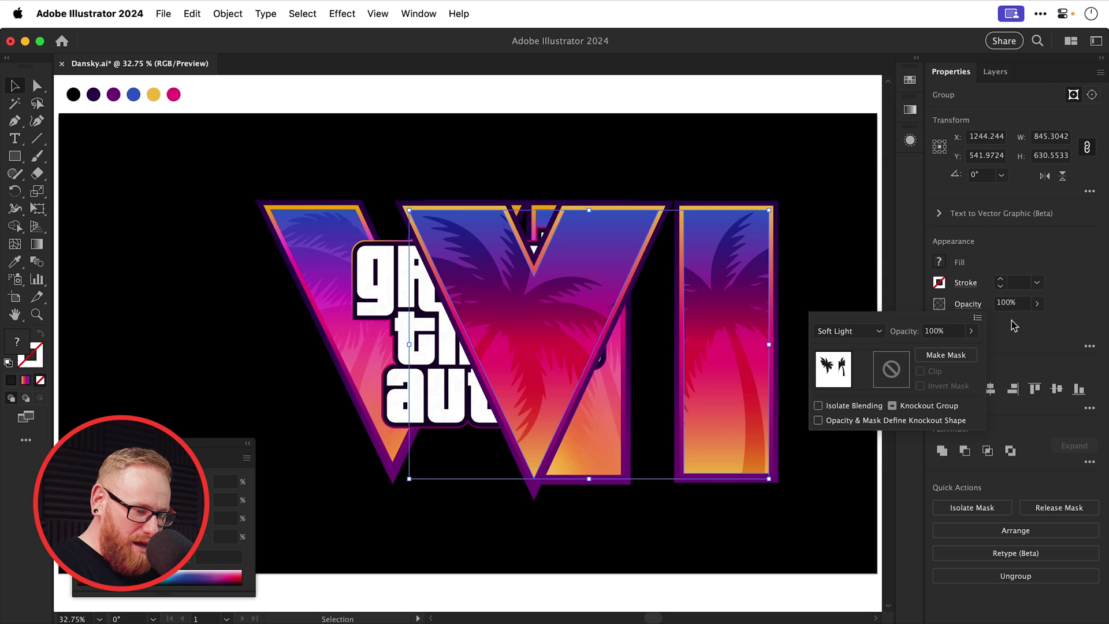
# - Set the palm group's opacity to 30%, trying 20% for comparison before returning to 30%
pyautogui.click(1026, 306)
pyautogui.write('30')
pyautogui.press('Return')
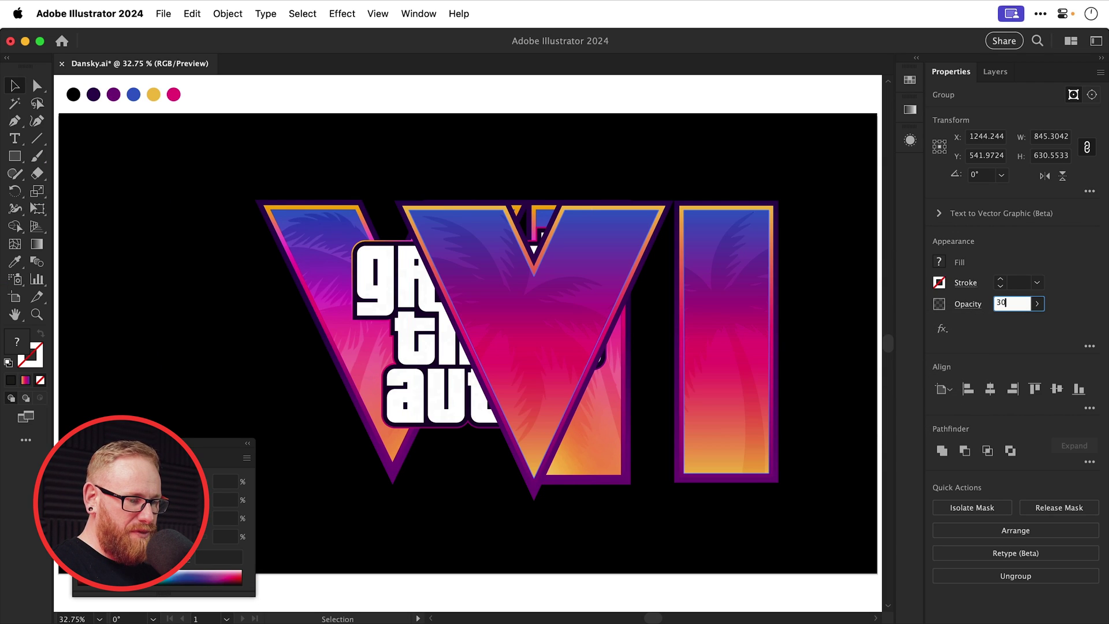
pyautogui.doubleClick(1018, 301)
pyautogui.write('20')
pyautogui.press('Return')
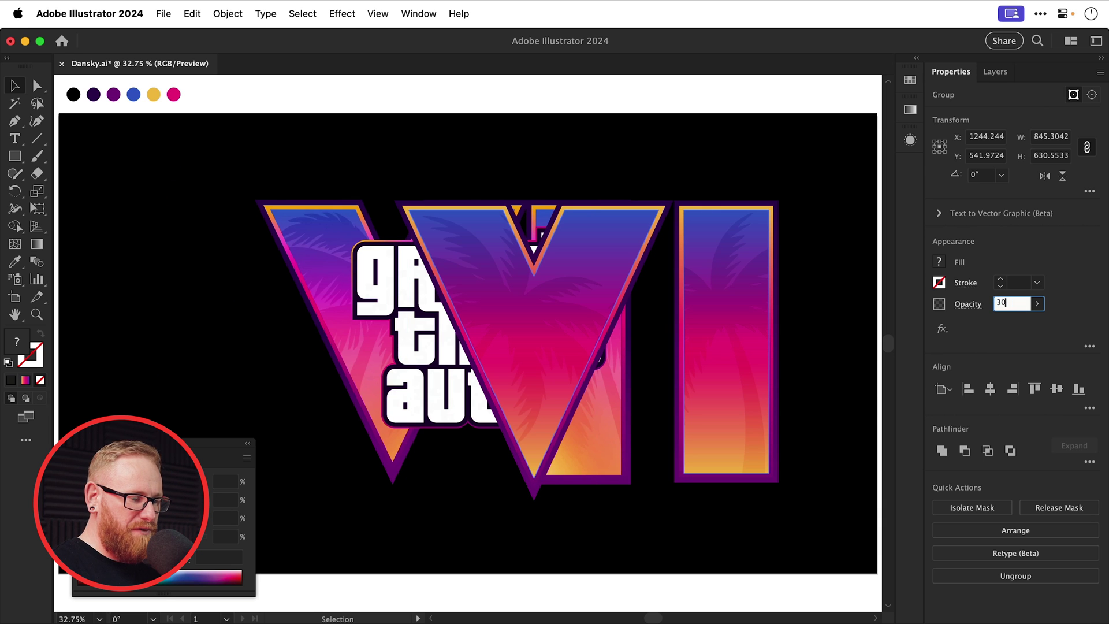
pyautogui.write('30')
pyautogui.press('Return')
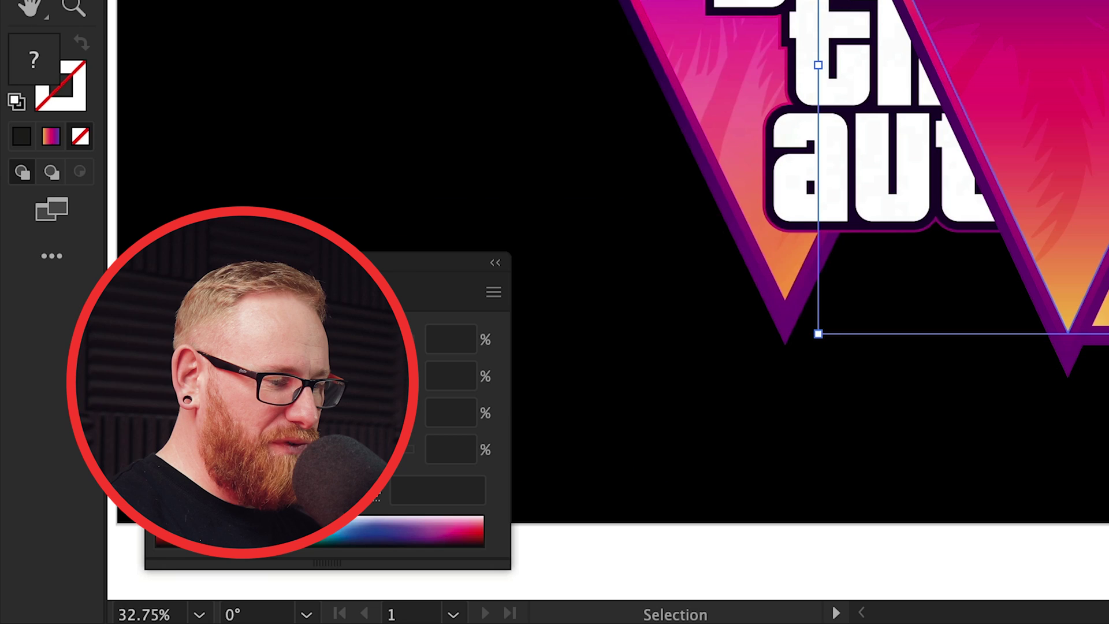
# - Move the recreated VI artwork with its palms to the right, clear of the reference logo
pyautogui.moveTo(634, 172); pyautogui.dragTo(715, 302)
pyautogui.moveTo(703, 363); pyautogui.dragTo(646, 422)
pyautogui.press('super+z')
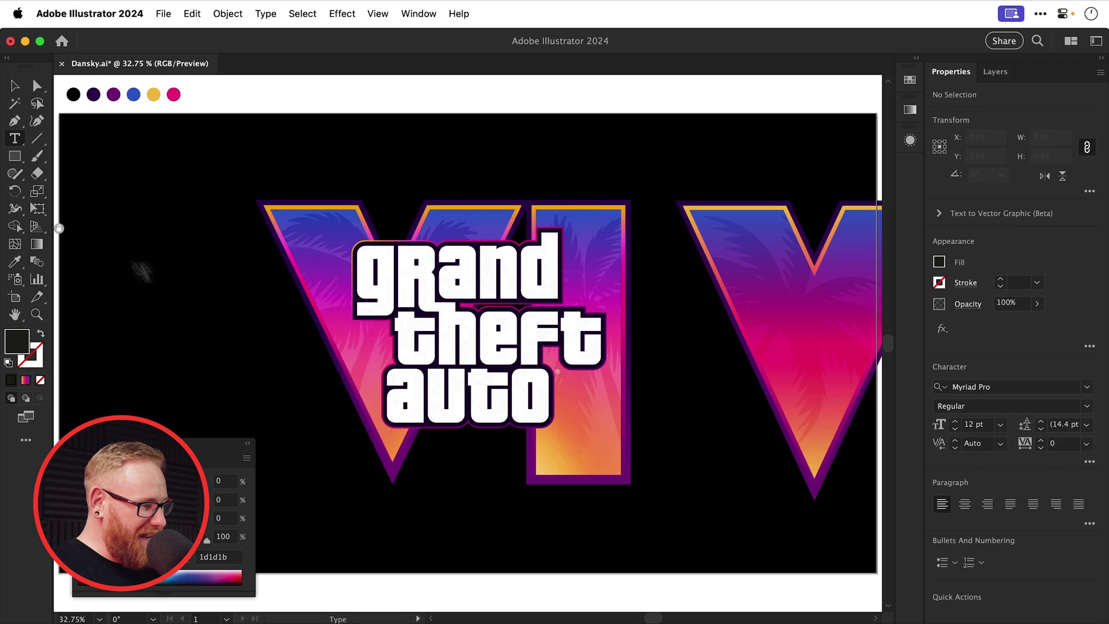
# - Add the white text "grand" beside the reference logo at about 159.3 pt in the PricedownBl-Regular font
pyautogui.click(153, 275)
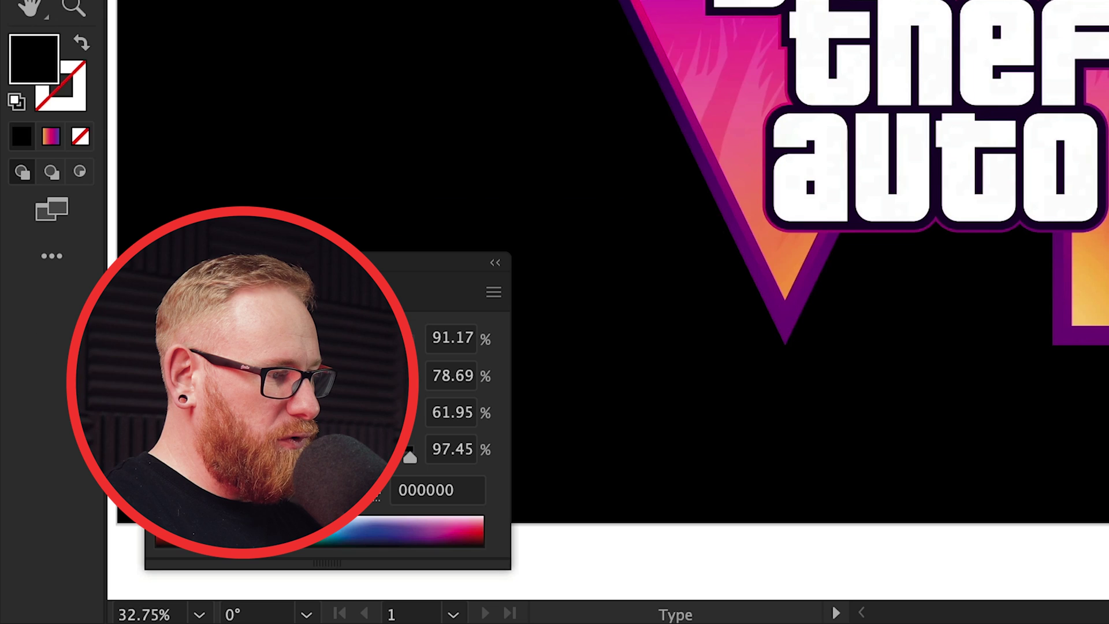
pyautogui.press('Escape')
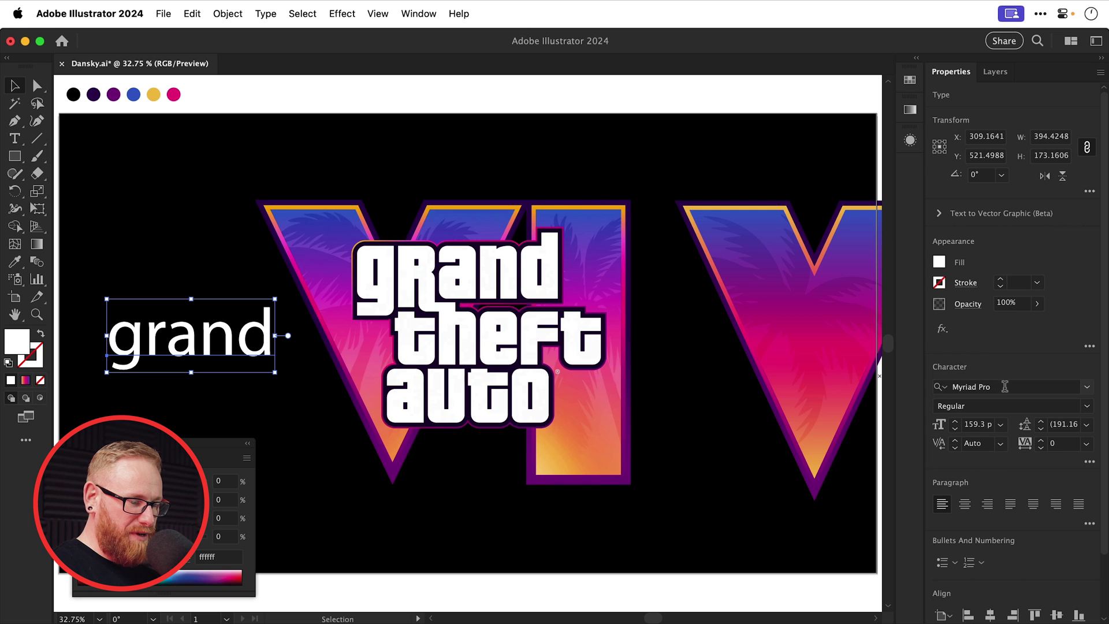
pyautogui.click(1006, 386)
pyautogui.write('price')
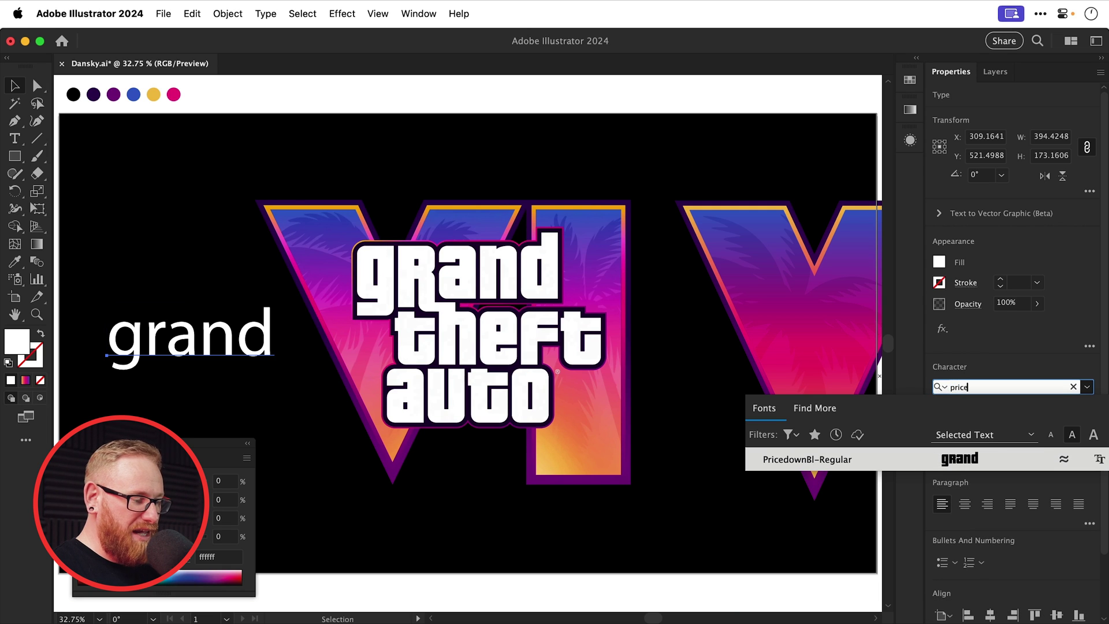
pyautogui.press('Return')
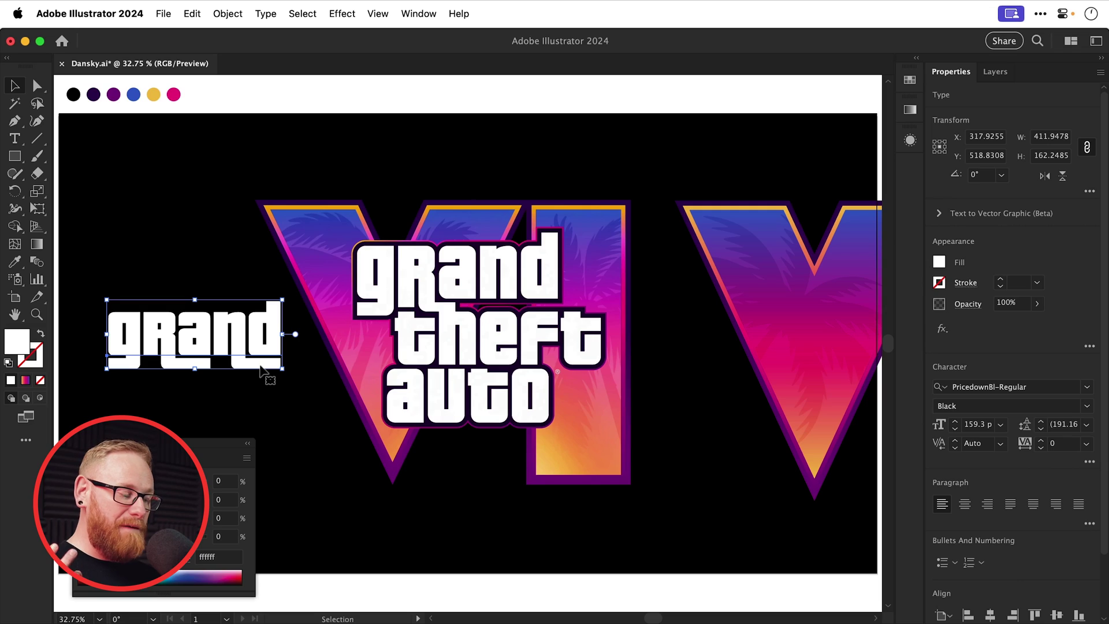
# - Duplicate the "grand" text twice below itself with equal spacing and change the copies to "theft" and "auto"
pyautogui.moveTo(232, 333); pyautogui.dragTo(195, 417)
pyautogui.press('super+d')
pyautogui.click(79, 443)
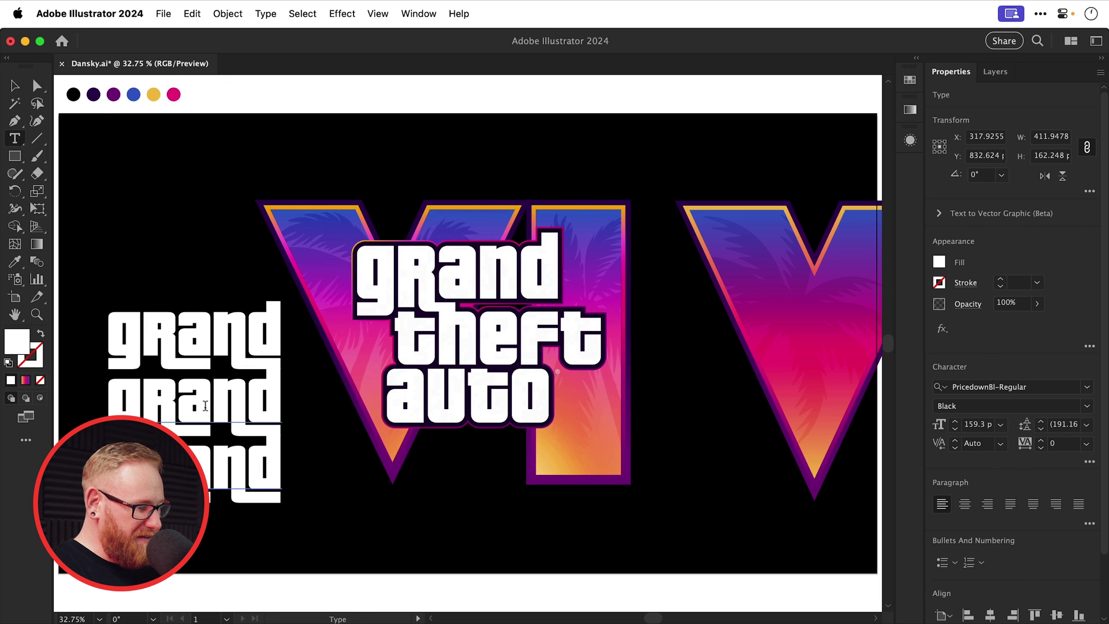
pyautogui.doubleClick(206, 408)
pyautogui.write('theft')
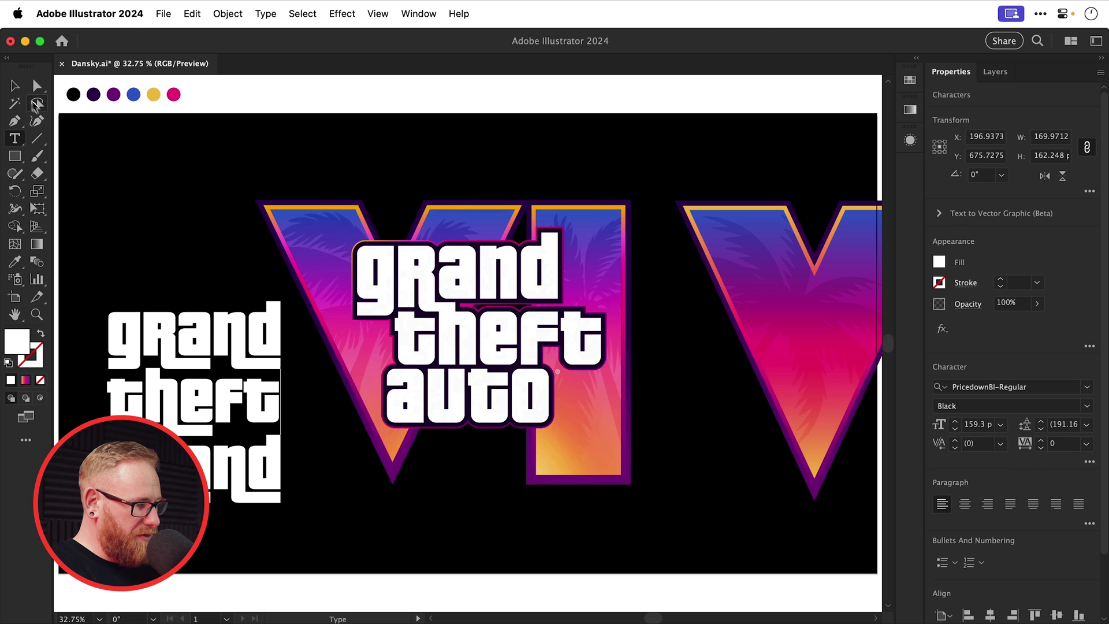
pyautogui.doubleClick(159, 476)
pyautogui.write('auto')
pyautogui.press('Escape')
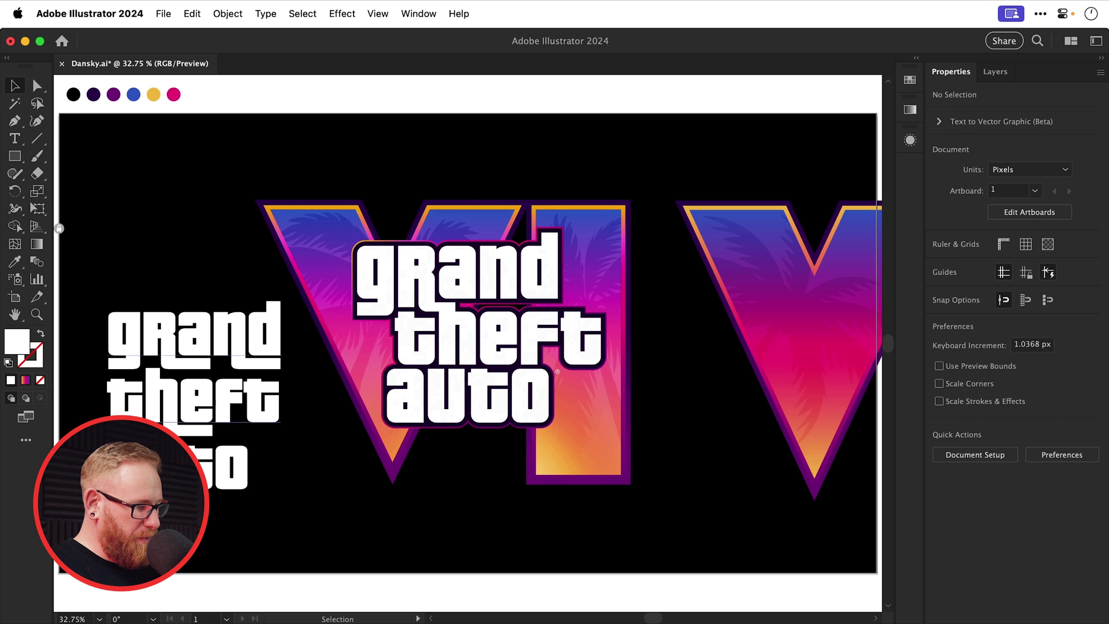
# - Select the words "grand", "theft" and "auto" and convert them to outlines
pyautogui.press('super+space')
pyautogui.moveTo(134, 448); pyautogui.dragTo(272, 450)
pyautogui.click(303, 202)
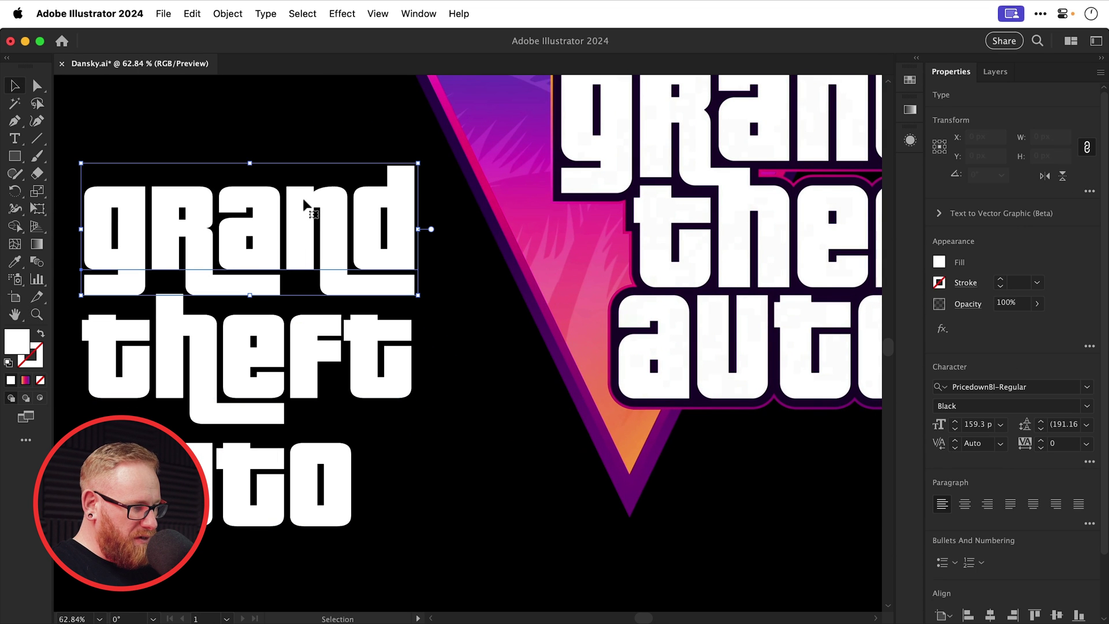
pyautogui.keyDown('shift'); pyautogui.click(286, 356); pyautogui.keyUp('shift')
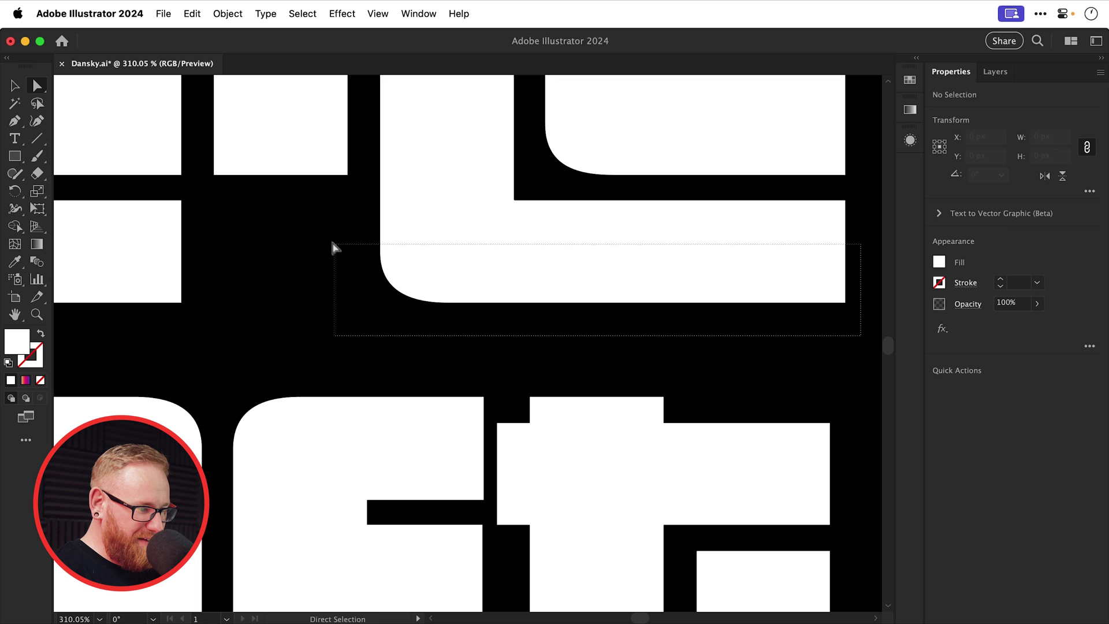
# - Delete the anchor points that form the long lower tail of the n in "grand"
pyautogui.moveTo(333, 248); pyautogui.dragTo(335, 248)
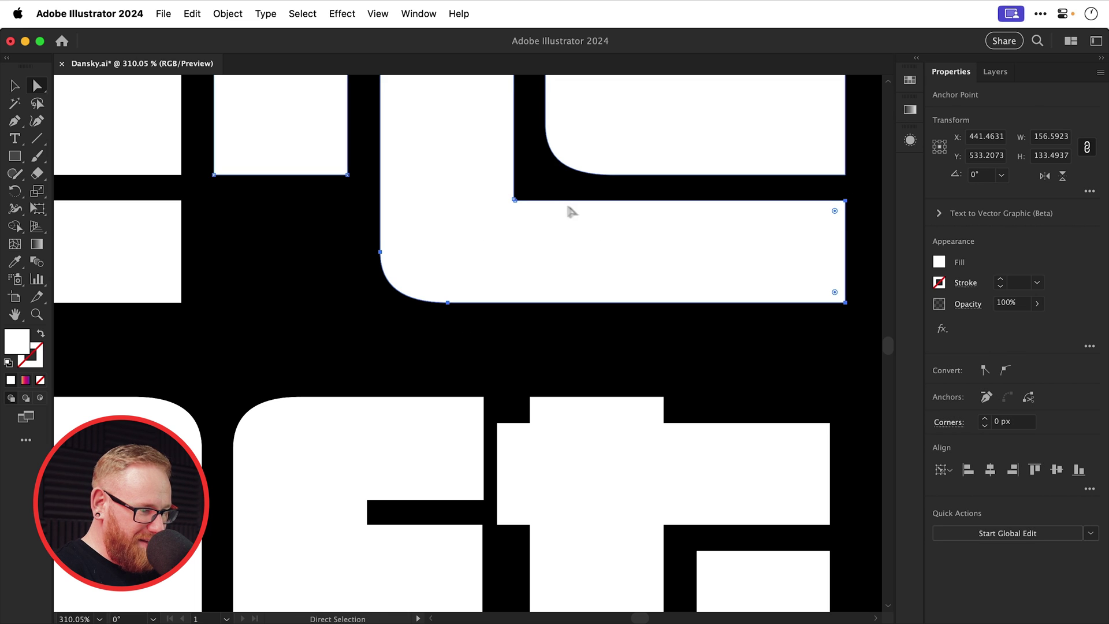
pyautogui.press('Delete')
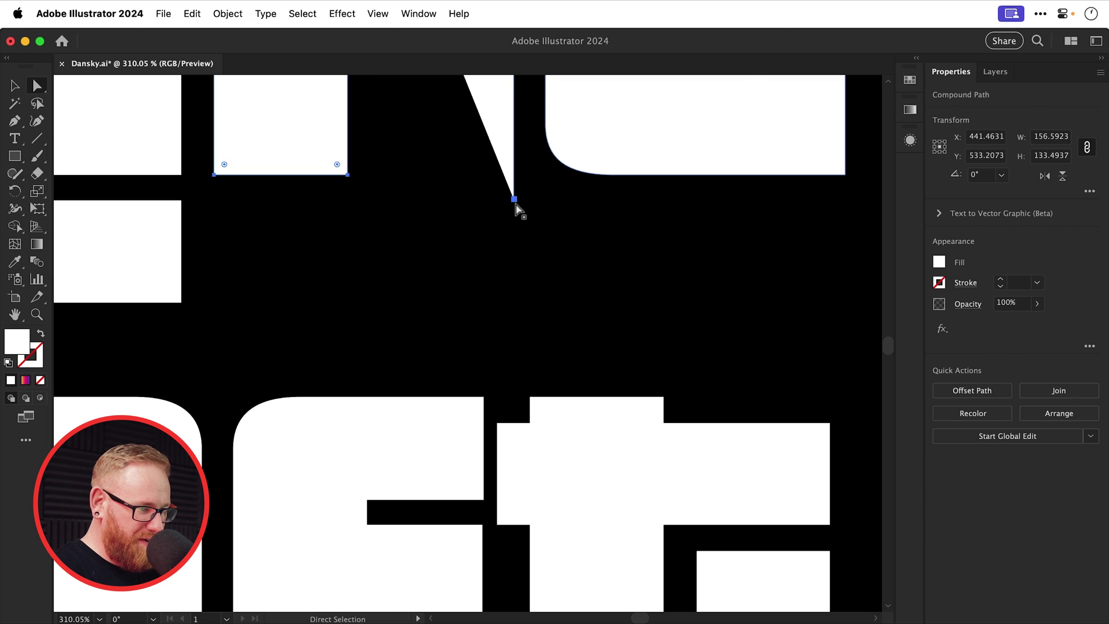
pyautogui.moveTo(498, 204); pyautogui.dragTo(510, 429)
pyautogui.click(416, 242)
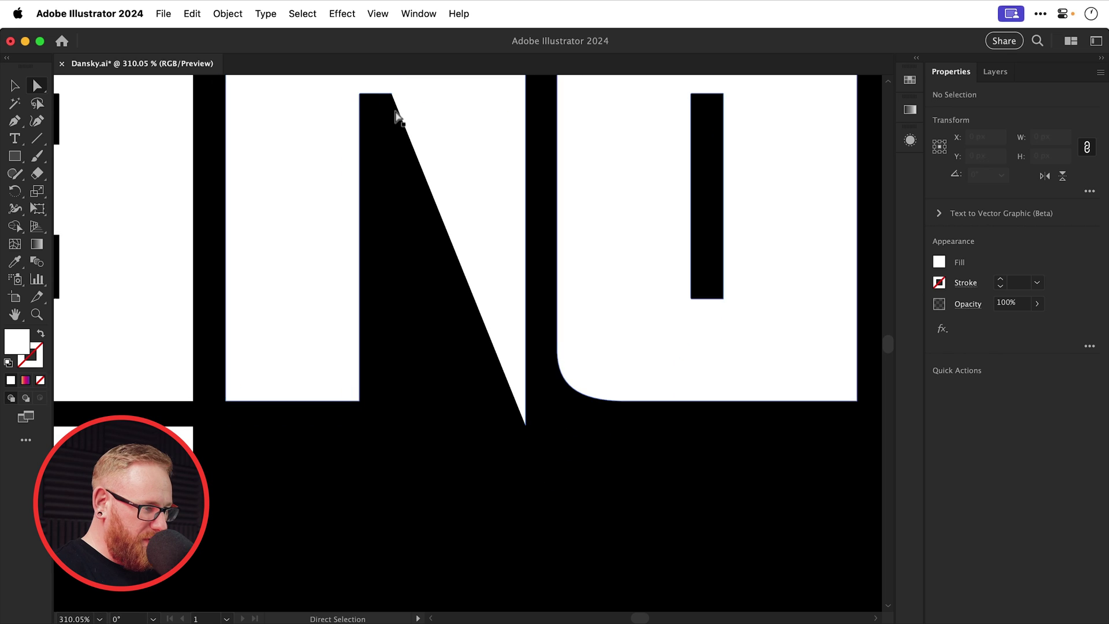
# - Square off the right leg of the n in "grand", level with the bottom of its left leg
pyautogui.moveTo(395, 101); pyautogui.dragTo(392, 402)
pyautogui.moveTo(525, 426); pyautogui.dragTo(526, 401)
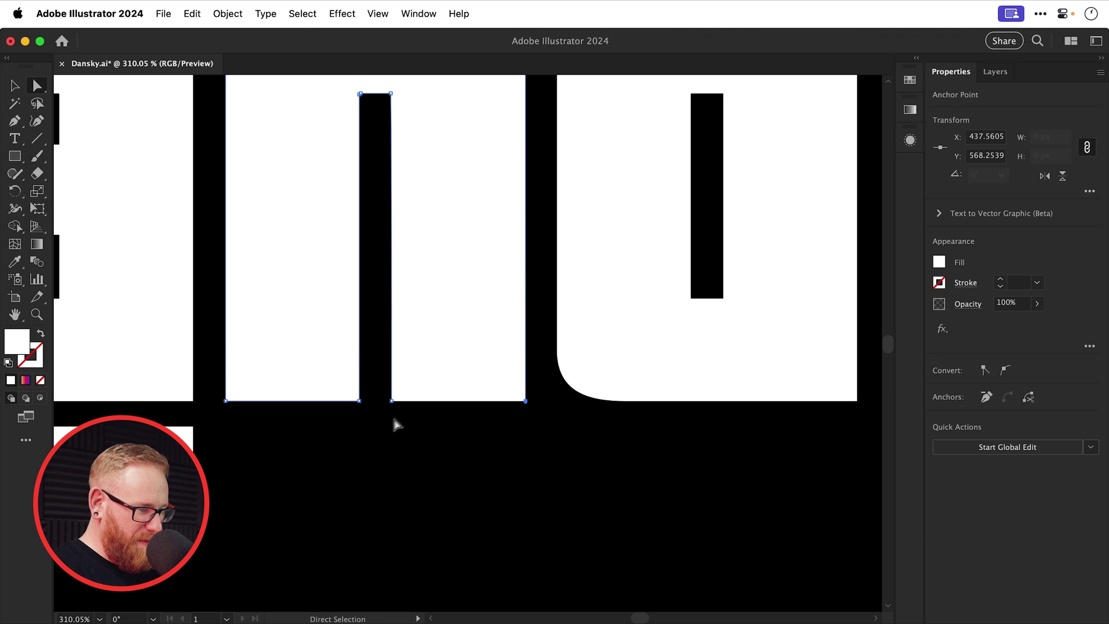
pyautogui.moveTo(521, 346); pyautogui.dragTo(535, 362)
pyautogui.keyDown('super'); pyautogui.click(535, 362); pyautogui.keyUp('super')
pyautogui.press('super+minus')
pyautogui.press('super+minus')
pyautogui.press('super+minus')
pyautogui.press('super+minus')
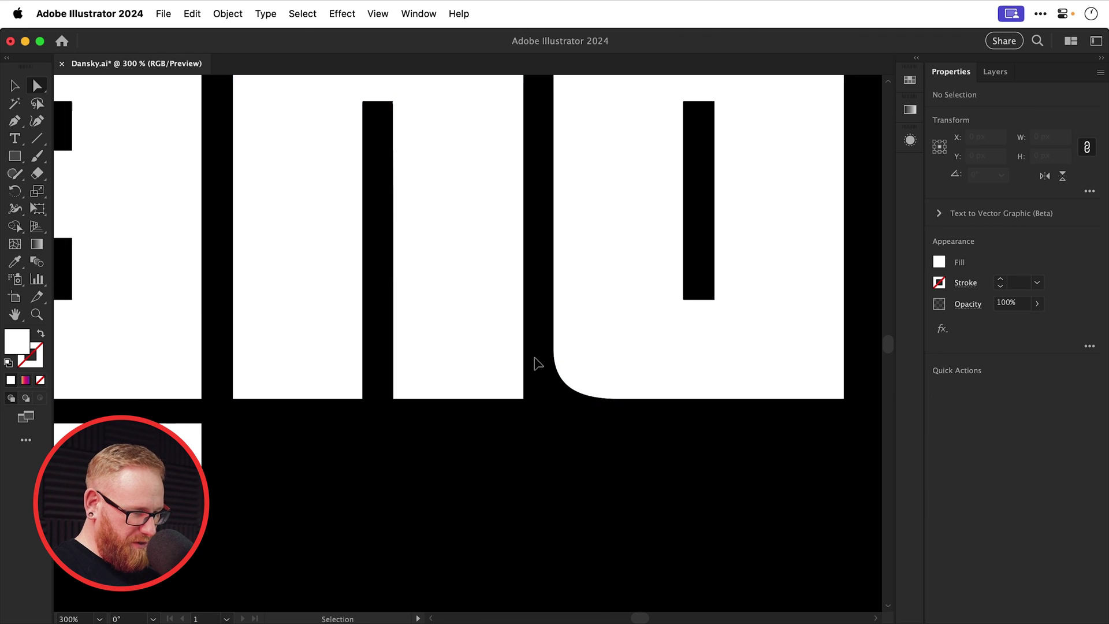
pyautogui.press('v')
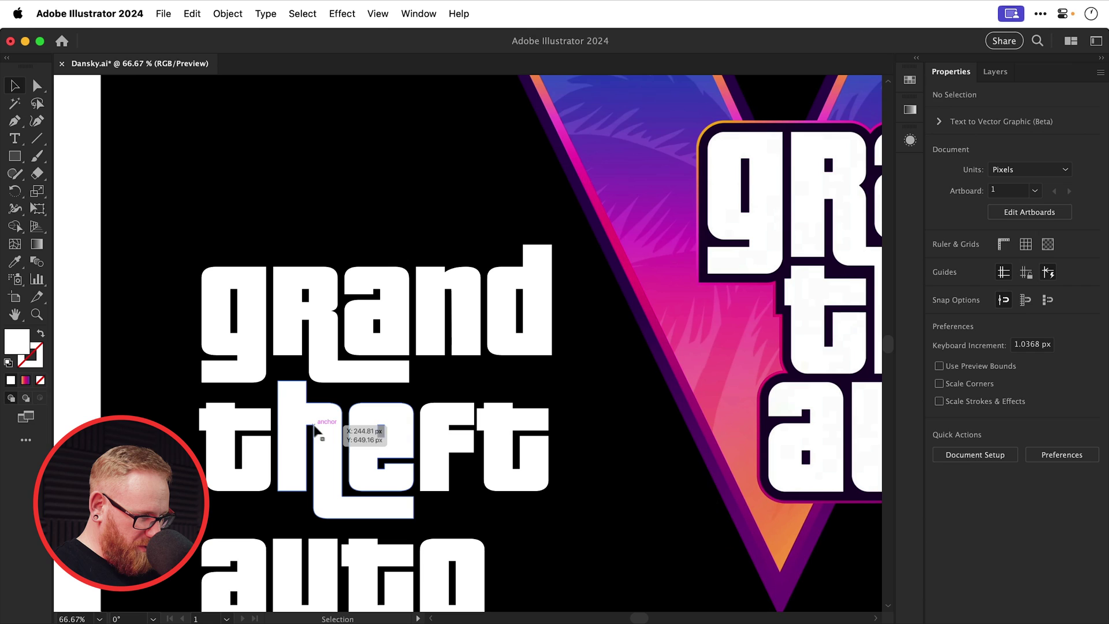
# - Shift "theft" to the right beneath "grand", aligning the h's stem with the left edge of the a above
pyautogui.click(306, 432)
pyautogui.moveTo(590, 224); pyautogui.dragTo(729, 185)
pyautogui.press('z')
pyautogui.moveTo(475, 133); pyautogui.dragTo(1073, 216)
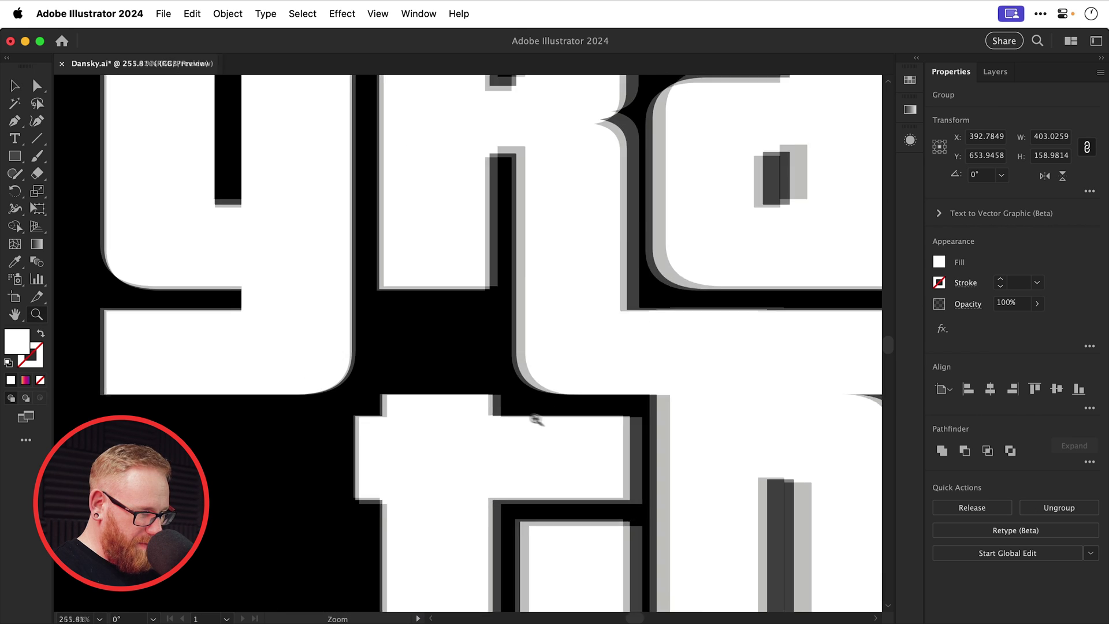
pyautogui.moveTo(486, 435); pyautogui.dragTo(719, 272)
pyautogui.press('z')
pyautogui.moveTo(435, 328); pyautogui.dragTo(754, 362)
pyautogui.click(472, 334)
pyautogui.press('v')
pyautogui.moveTo(534, 345); pyautogui.dragTo(558, 345)
# - Move "theft" straight down about 38 px so the top of its h meets the R's tail in "grand"
pyautogui.press('a')
pyautogui.press('super+minus')
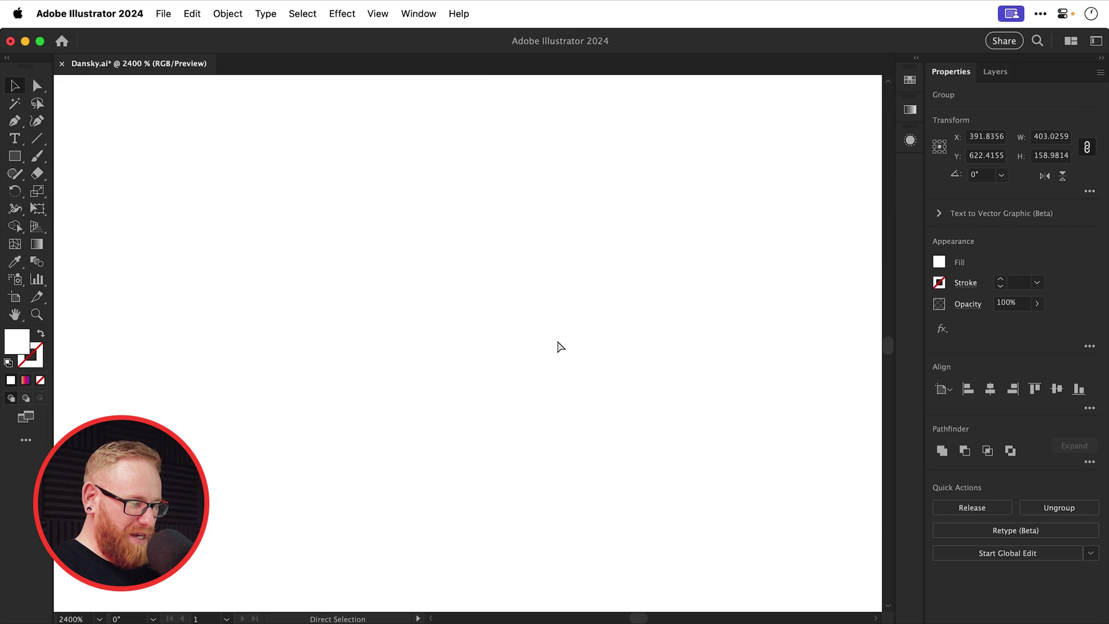
pyautogui.press('super+minus')
pyautogui.press('super+minus')
pyautogui.press('super+minus')
pyautogui.press('super+minus')
pyautogui.press('super+minus')
pyautogui.press('super+minus')
pyautogui.press('super+minus')
pyautogui.press('super+minus')
pyautogui.moveTo(421, 281); pyautogui.dragTo(359, 324)
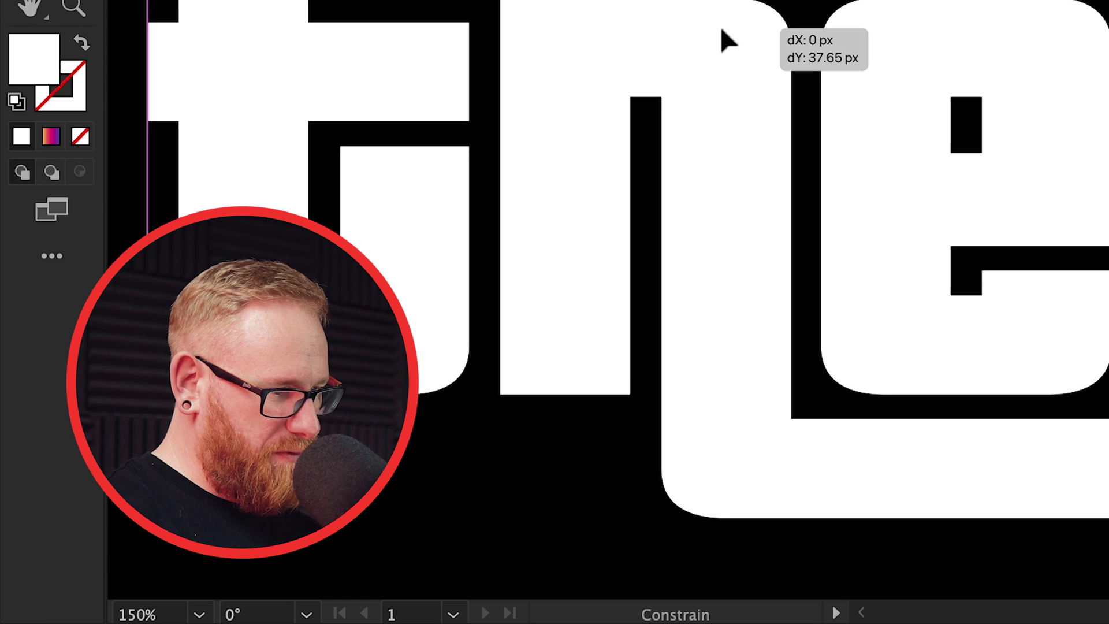
pyautogui.moveTo(722, 30); pyautogui.dragTo(723, 33)
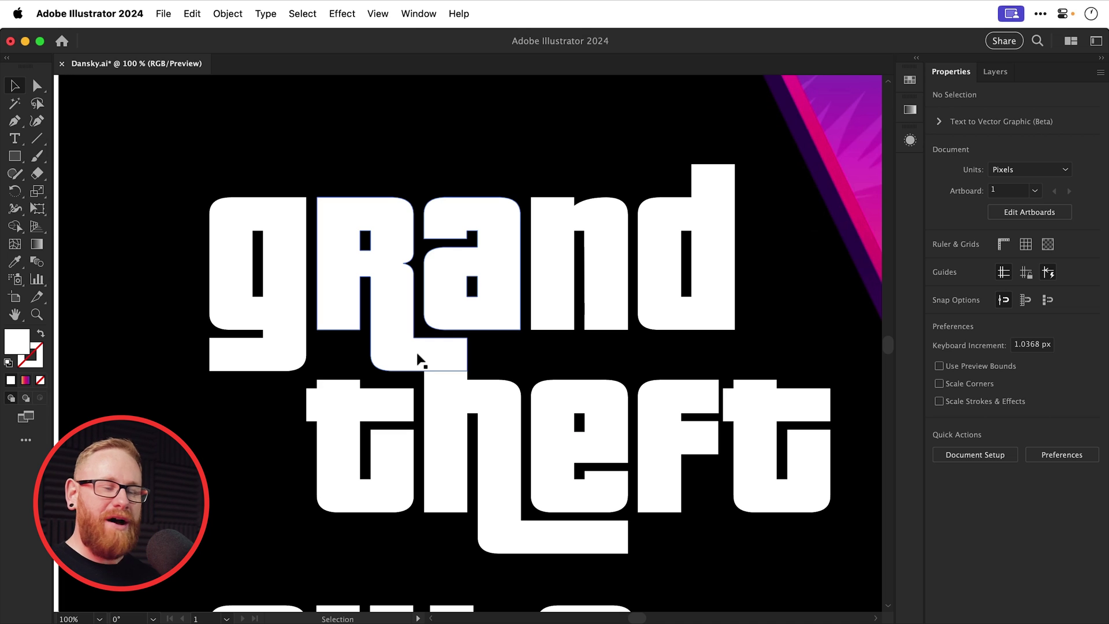
# - Delete the anchor points that form the long lower tail of the h in "theft"
pyautogui.press('a')
pyautogui.click(317, 330)
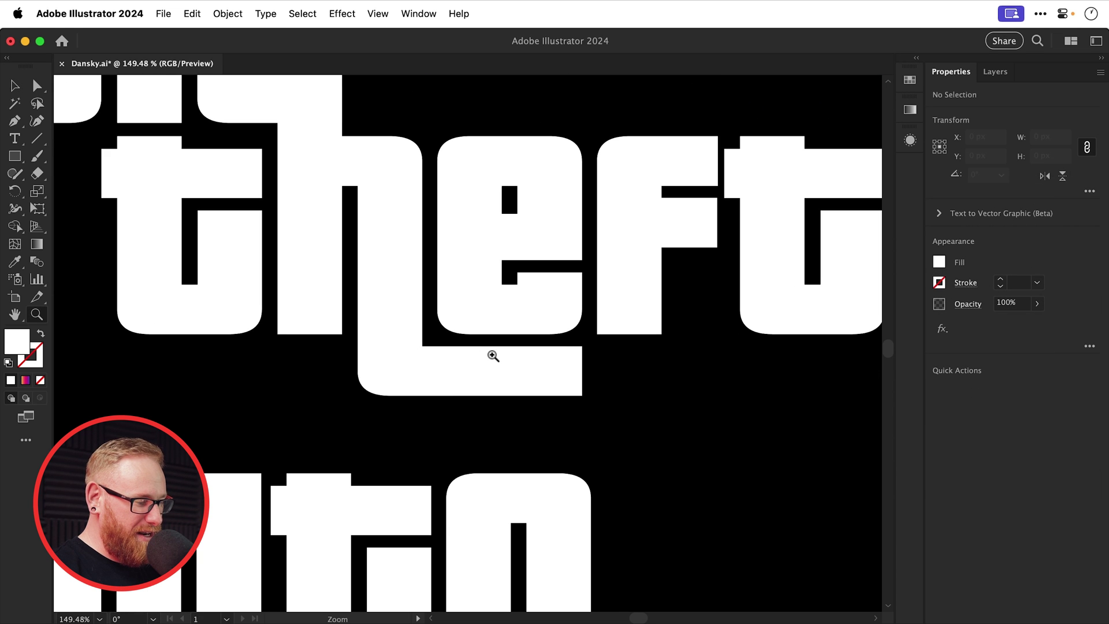
pyautogui.moveTo(623, 380); pyautogui.dragTo(620, 377)
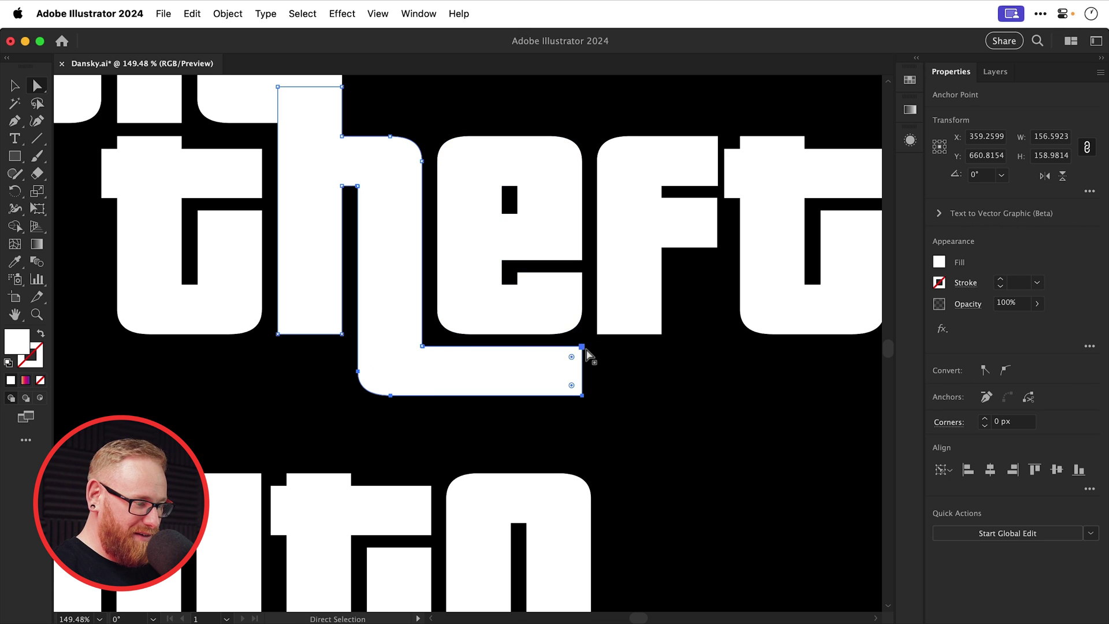
pyautogui.press('Delete')
pyautogui.press('z')
pyautogui.moveTo(379, 248); pyautogui.dragTo(514, 289)
pyautogui.press('super+shift+a')
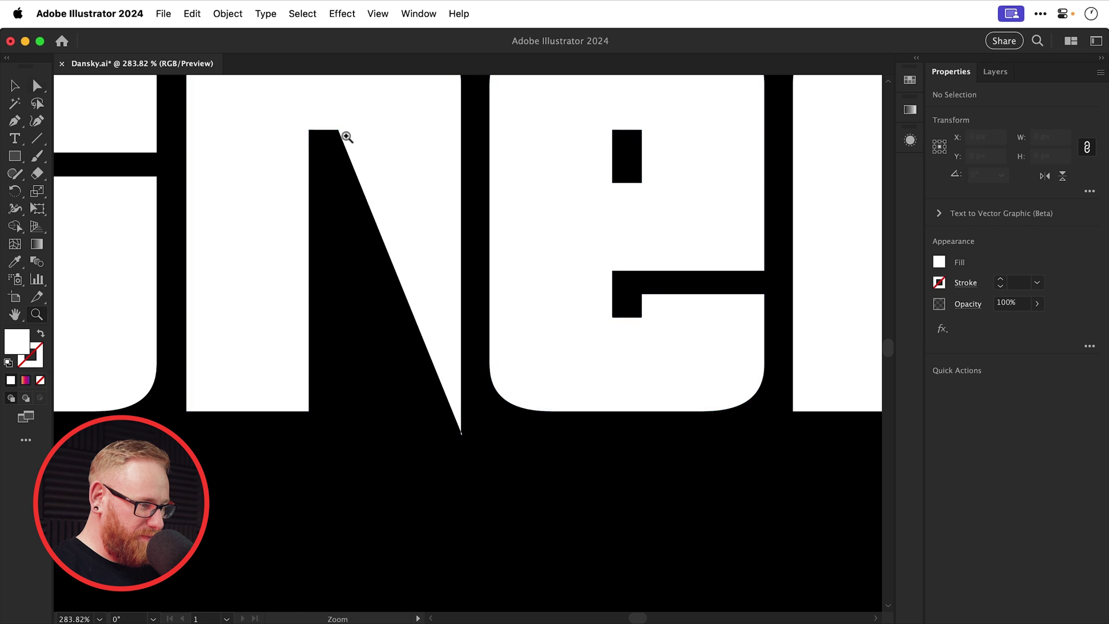
# - Square off the right leg of the h in "theft" at the baseline, removing the stray point and joining the open ends
pyautogui.press('a')
pyautogui.moveTo(338, 130); pyautogui.dragTo(353, 415)
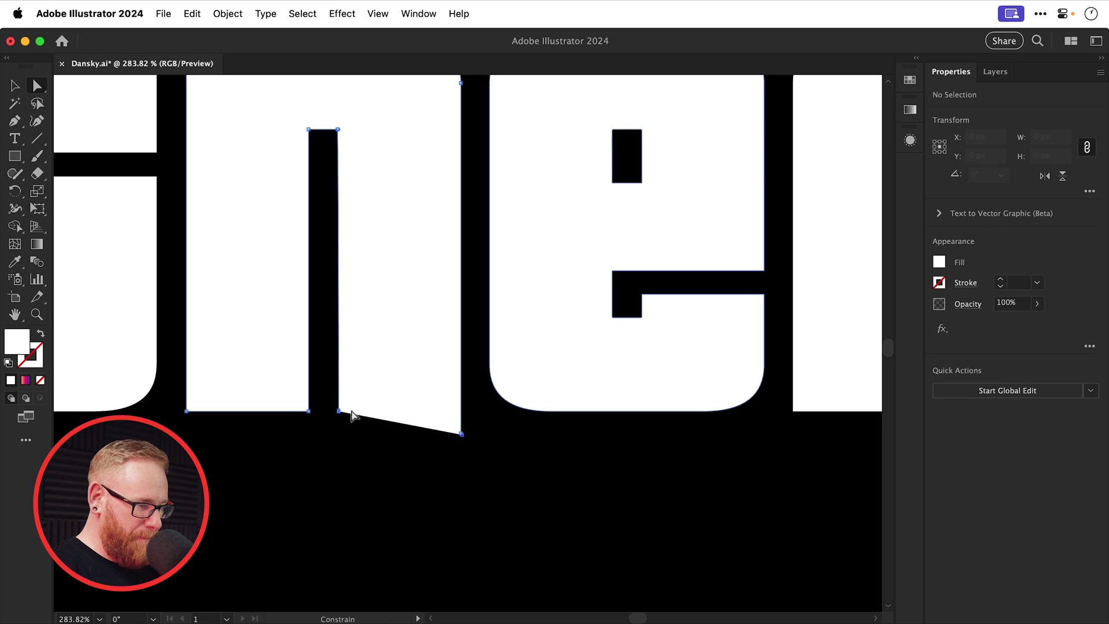
pyautogui.moveTo(461, 433); pyautogui.dragTo(462, 412)
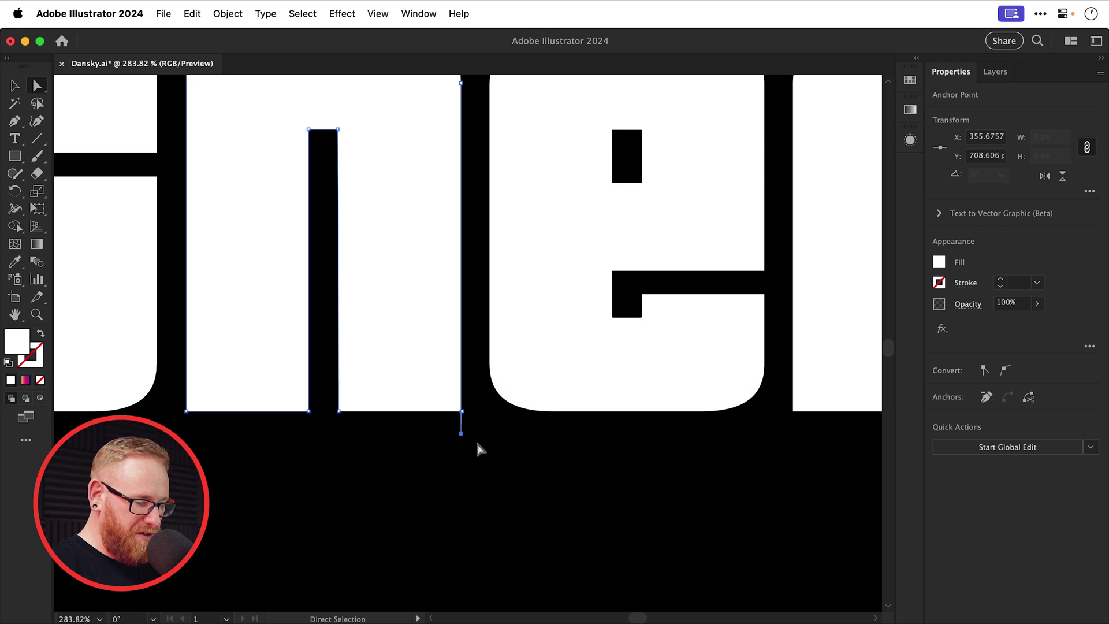
pyautogui.press('BackSpace')
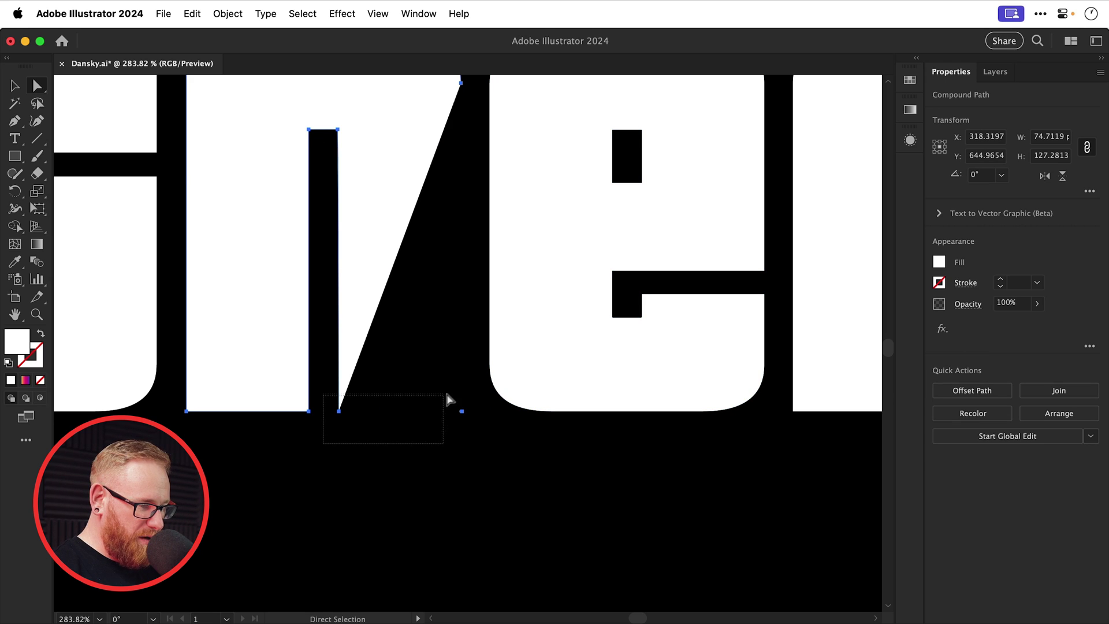
pyautogui.moveTo(446, 395); pyautogui.dragTo(476, 397)
pyautogui.press('super+j')
pyautogui.press('super+shift+a')
pyautogui.press('super+minus')
pyautogui.press('super+minus')
pyautogui.press('super+minus')
pyautogui.press('super+minus')
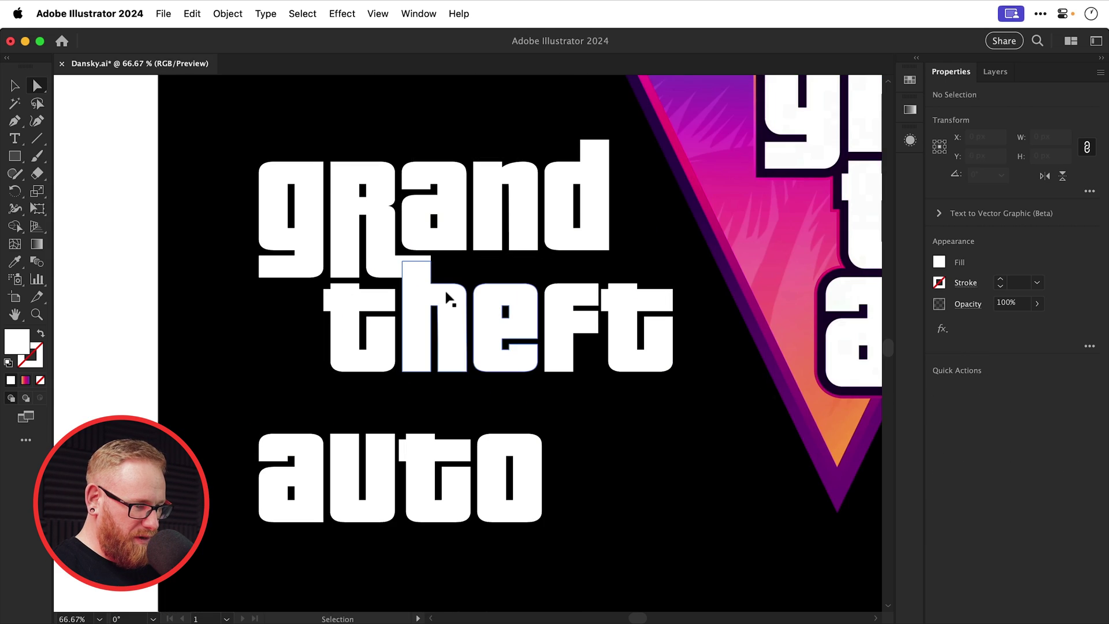
# - Move "auto" up and to the right, closely beneath "theft", matching the stacked layout of the reference logo
pyautogui.press('super+minus')
pyautogui.press('v')
pyautogui.click(372, 434)
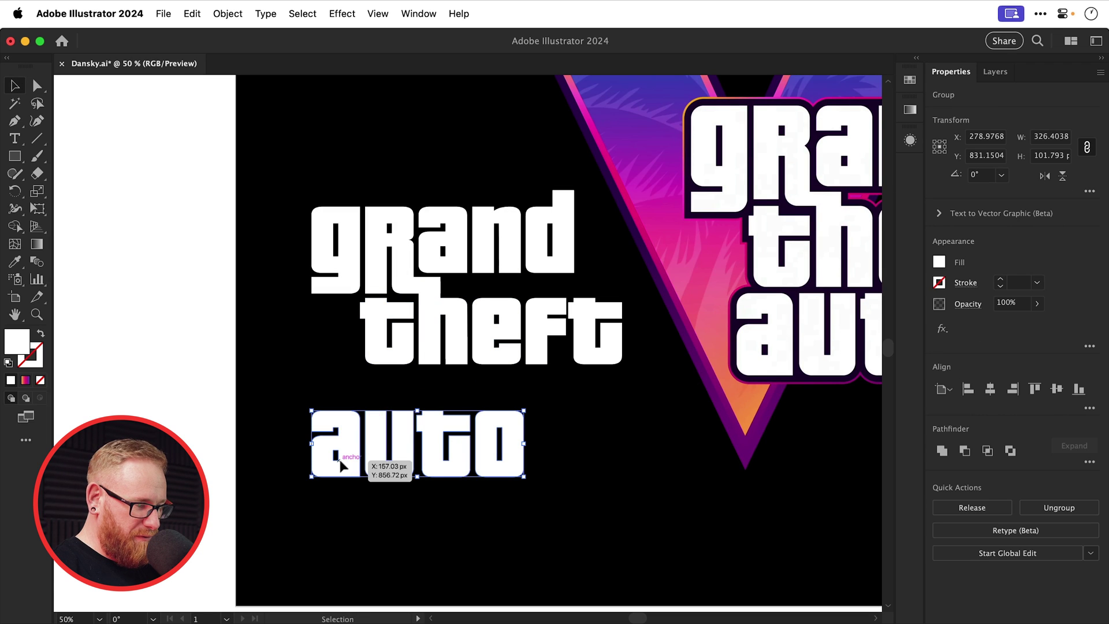
pyautogui.moveTo(341, 461); pyautogui.dragTo(374, 419)
pyautogui.press('z')
pyautogui.moveTo(385, 352); pyautogui.dragTo(633, 408)
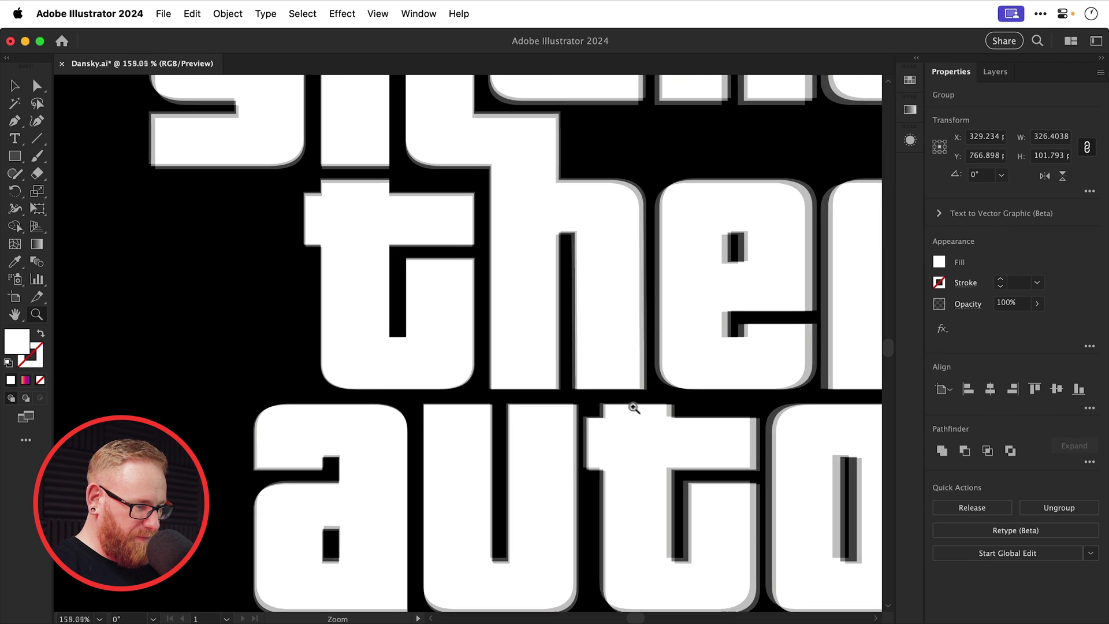
pyautogui.press('v')
pyautogui.moveTo(474, 439); pyautogui.dragTo(406, 446)
pyautogui.press('super+minus')
pyautogui.press('super+minus')
pyautogui.press('super+minus')
pyautogui.press('super+minus')
pyautogui.click(406, 445)
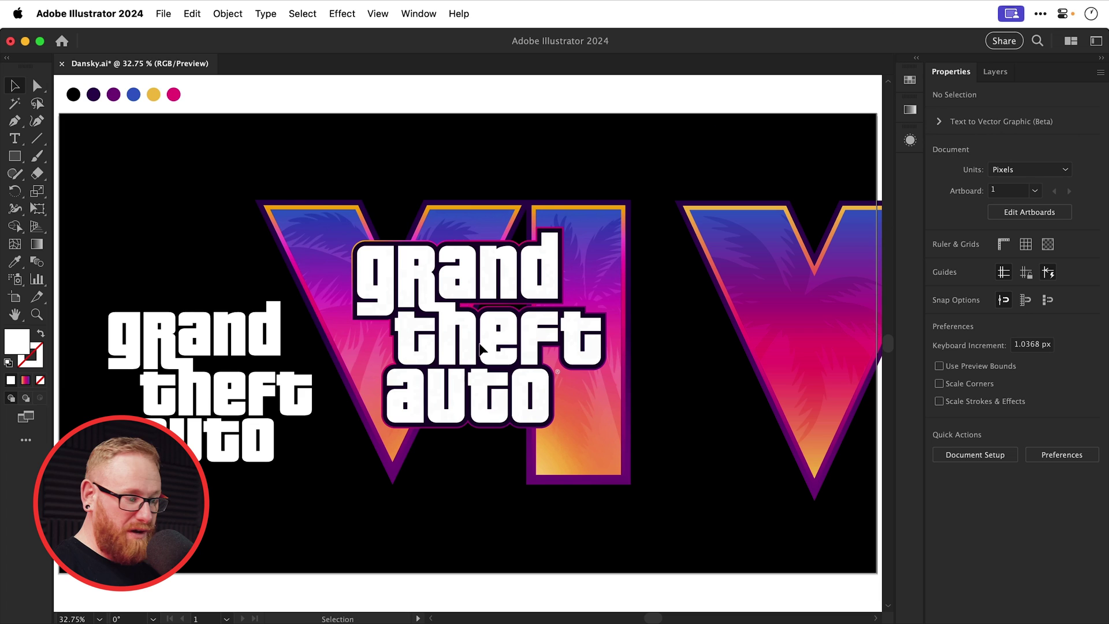
# - Select all three outlined words in Outline view, group them, and return to Preview
pyautogui.press('super+y')
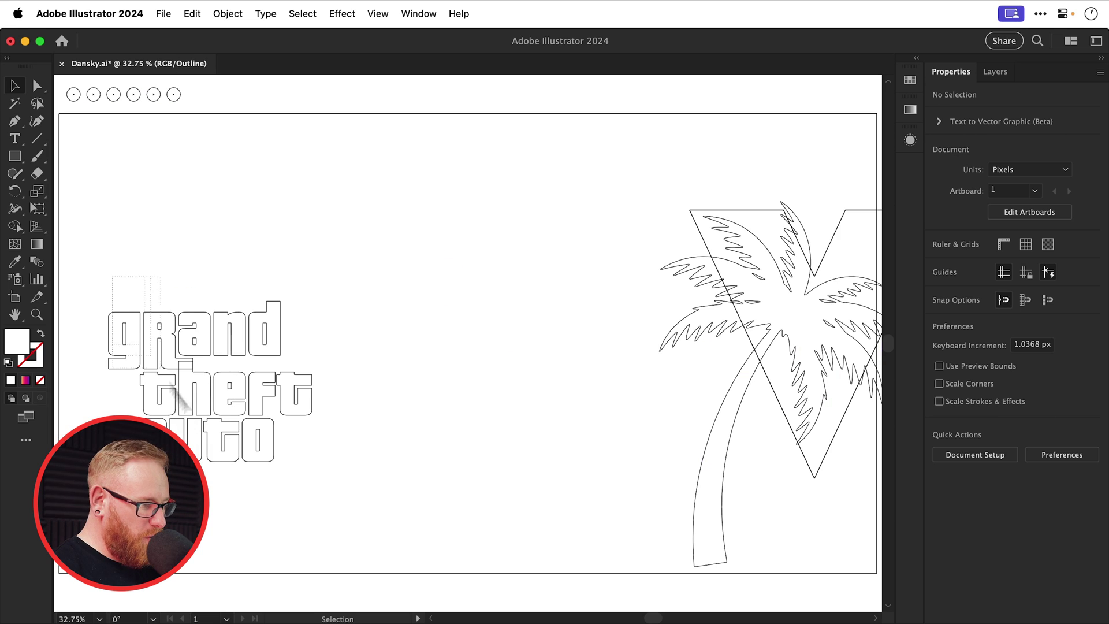
pyautogui.moveTo(152, 281); pyautogui.dragTo(302, 502)
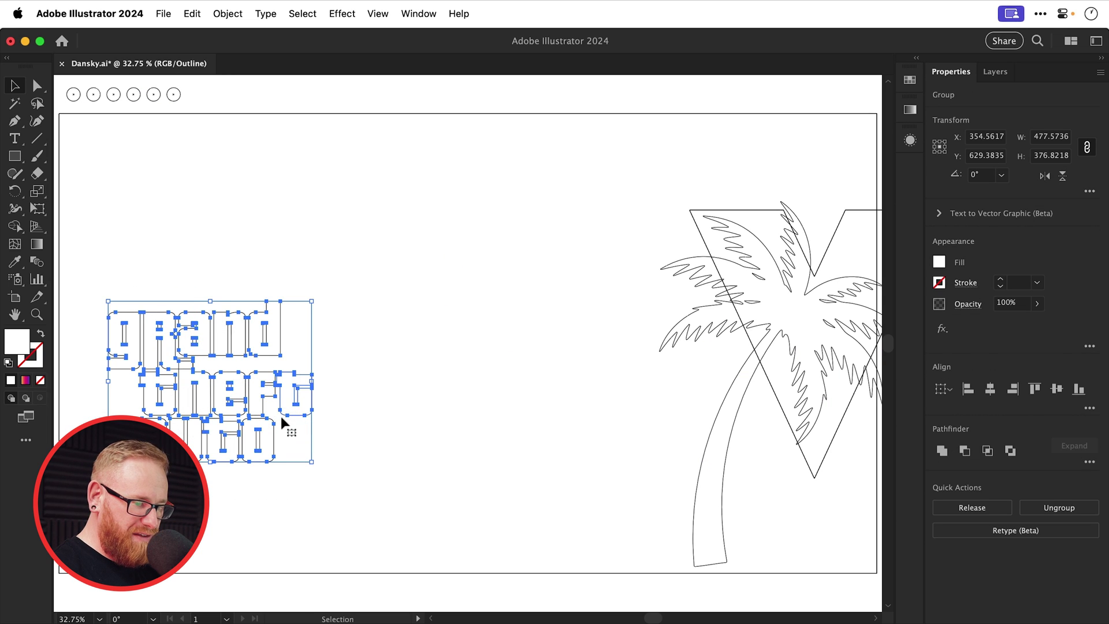
pyautogui.click(451, 414)
pyautogui.press('super+y')
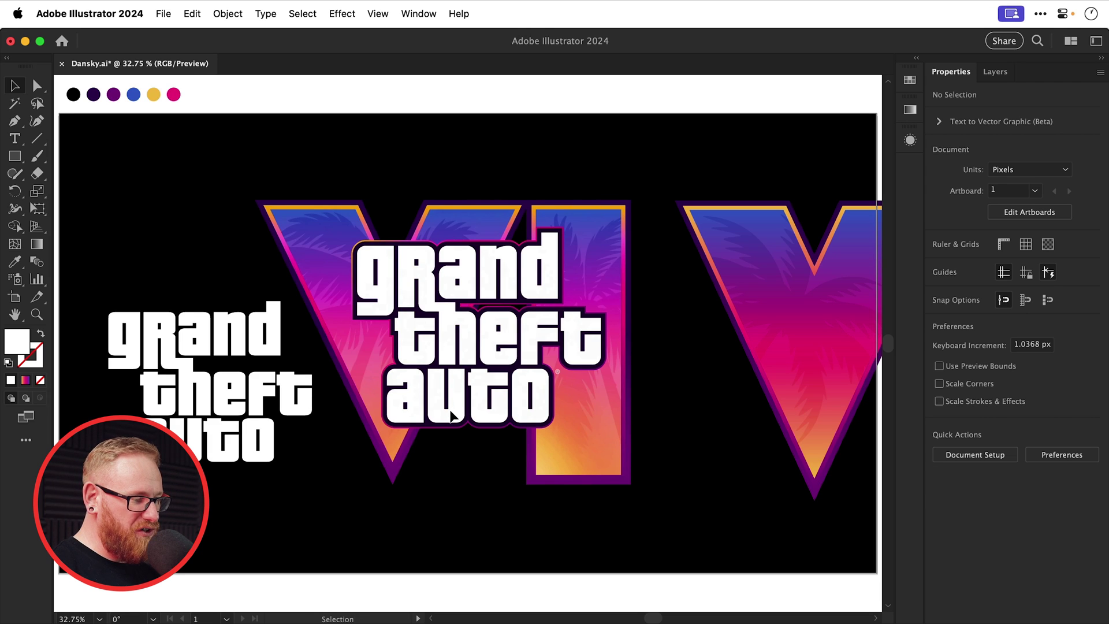
# - Remove the lettering's own fill and add a new white fill to the whole group
pyautogui.click(211, 341)
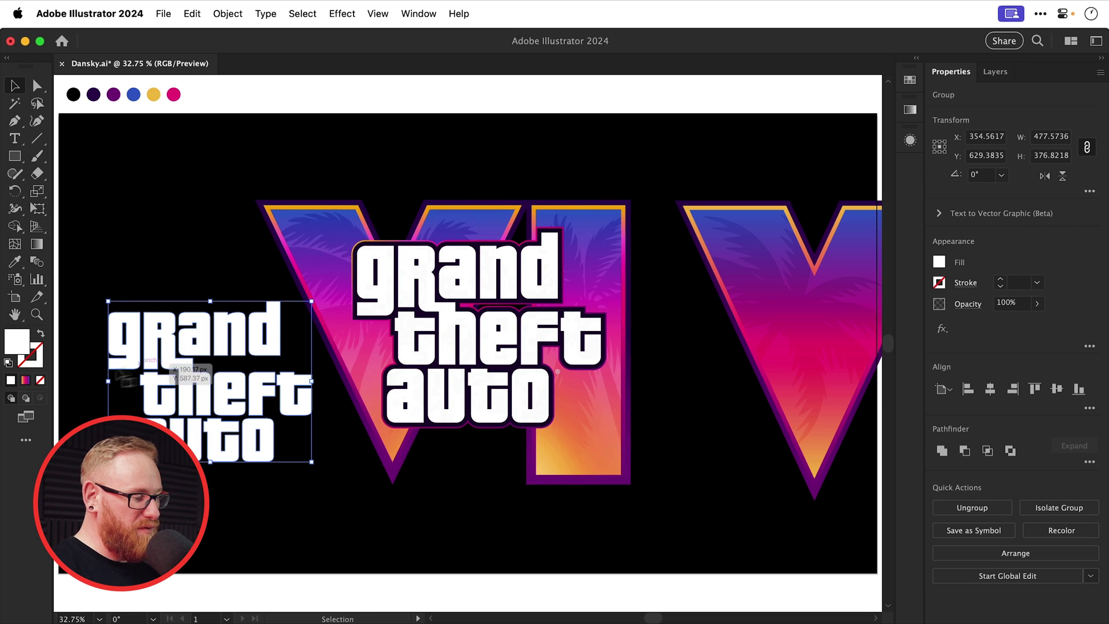
pyautogui.press('/')
pyautogui.click(910, 140)
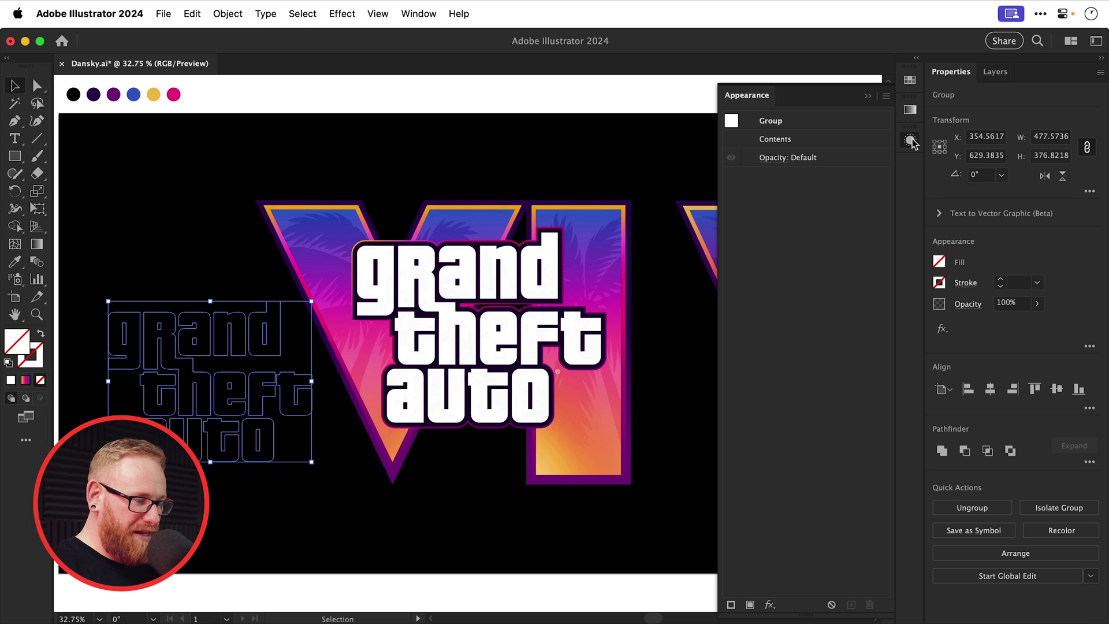
pyautogui.click(752, 605)
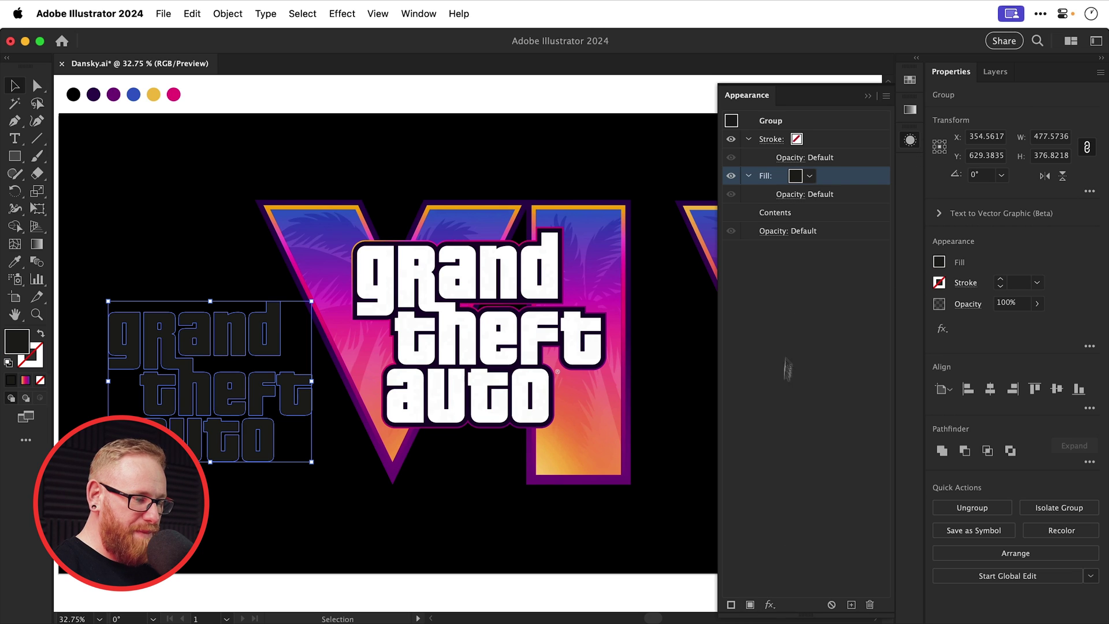
pyautogui.click(810, 177)
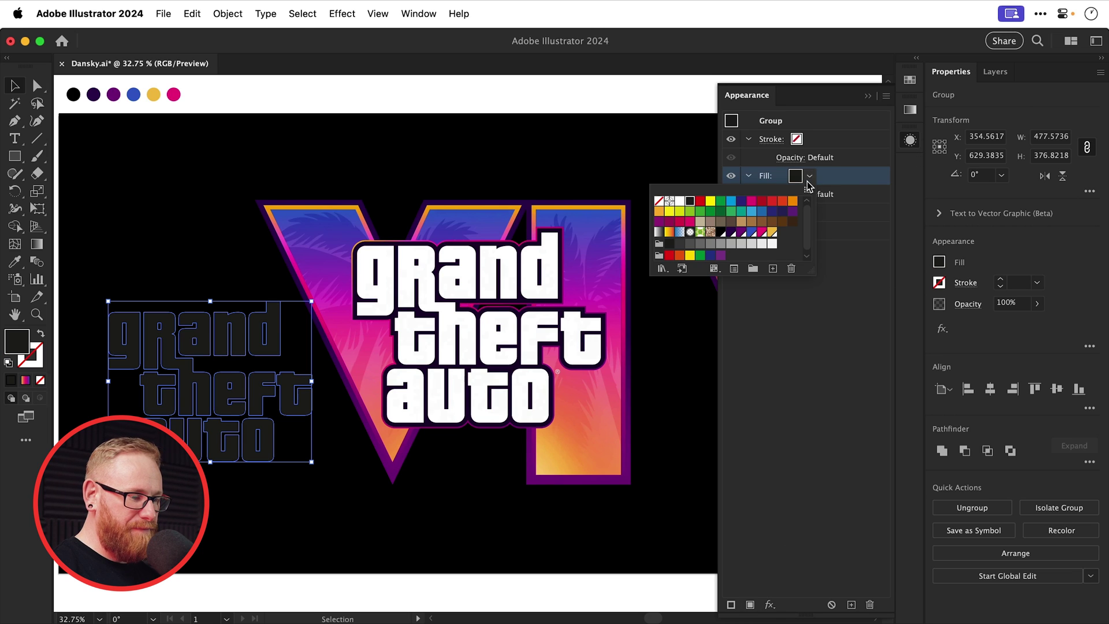
pyautogui.click(680, 201)
# - Duplicate the group's white fill and give the lower copy a linear yellow, pink and purple gradient at 0°
pyautogui.click(853, 603)
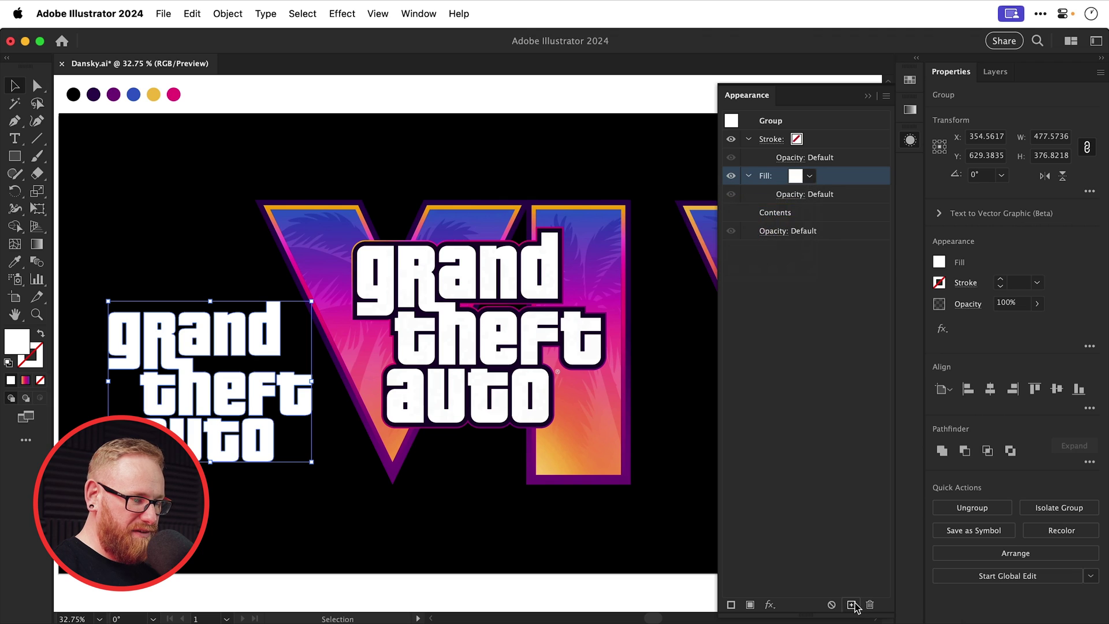
pyautogui.click(852, 604)
pyautogui.click(808, 217)
pyautogui.click(810, 215)
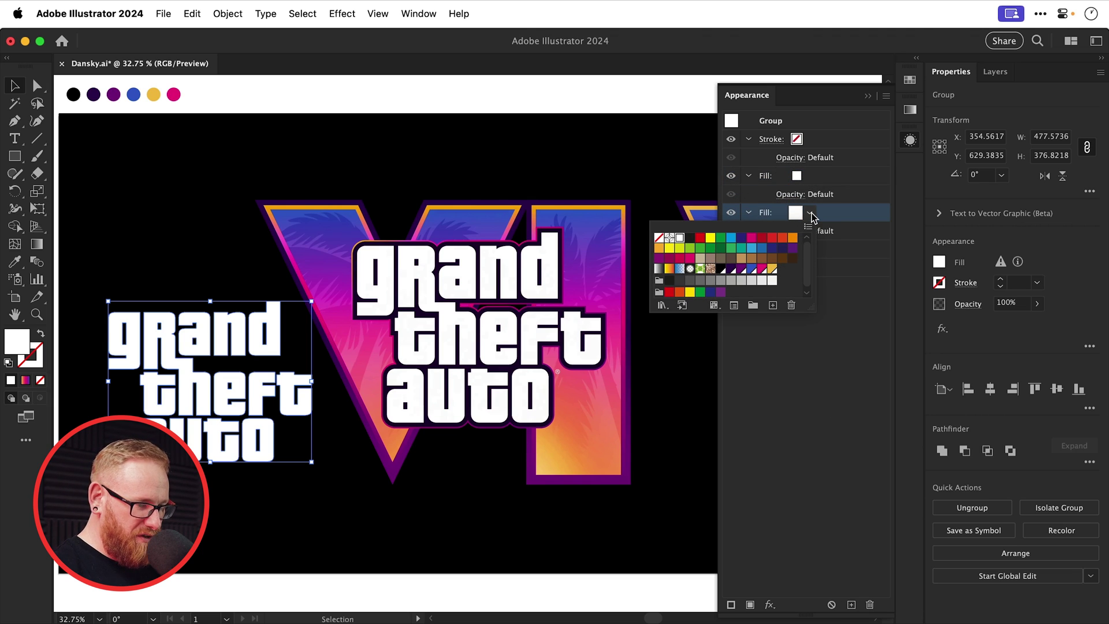
pyautogui.click(913, 110)
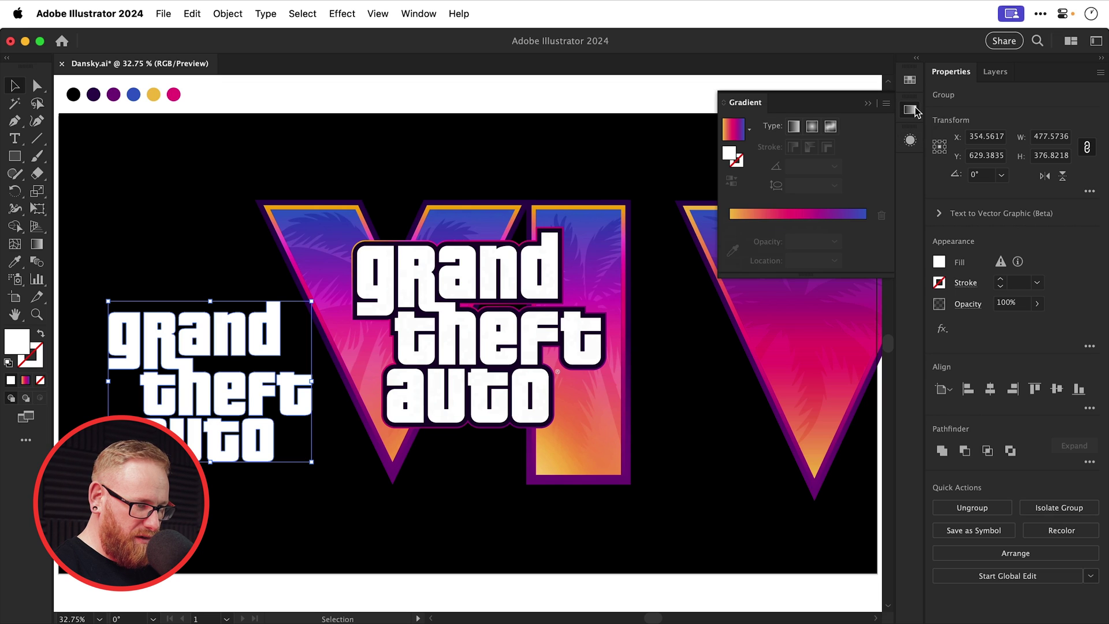
pyautogui.click(793, 217)
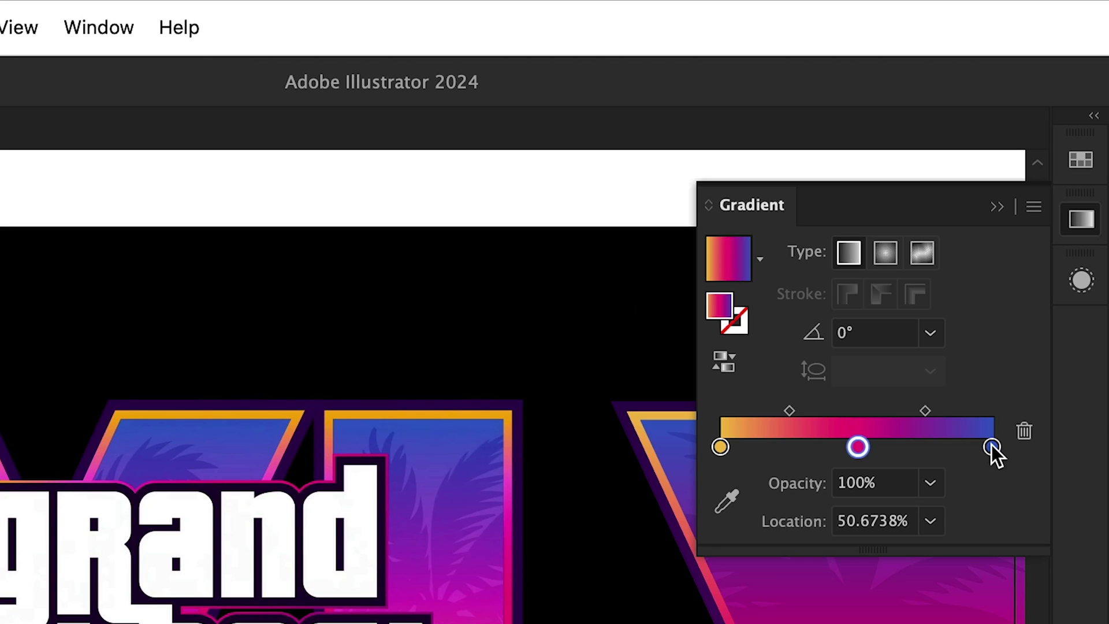
pyautogui.doubleClick(992, 448)
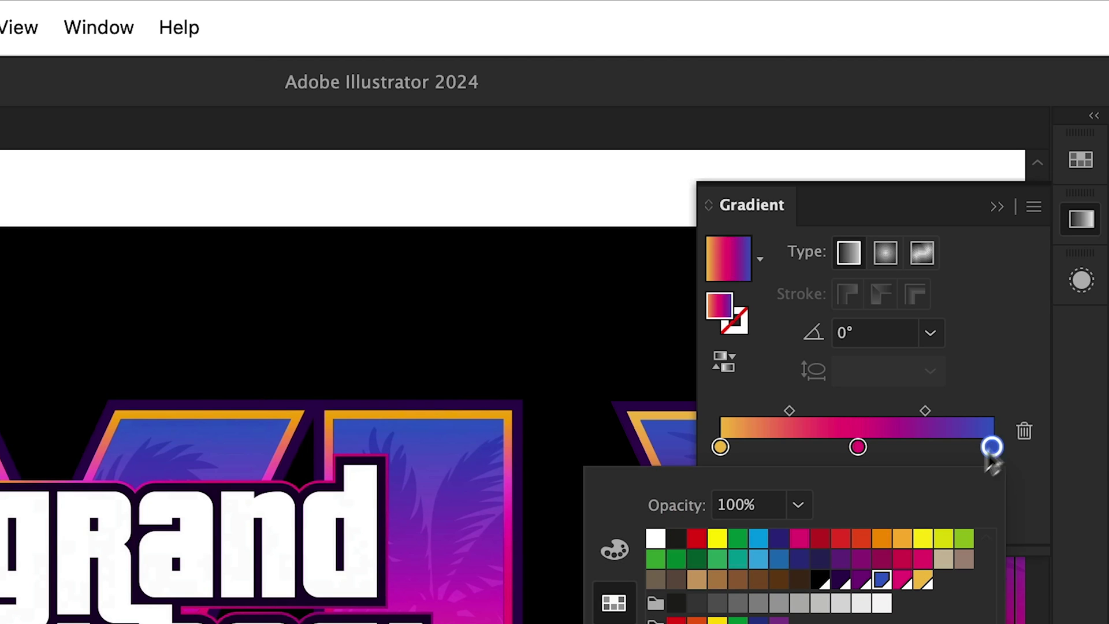
pyautogui.click(861, 580)
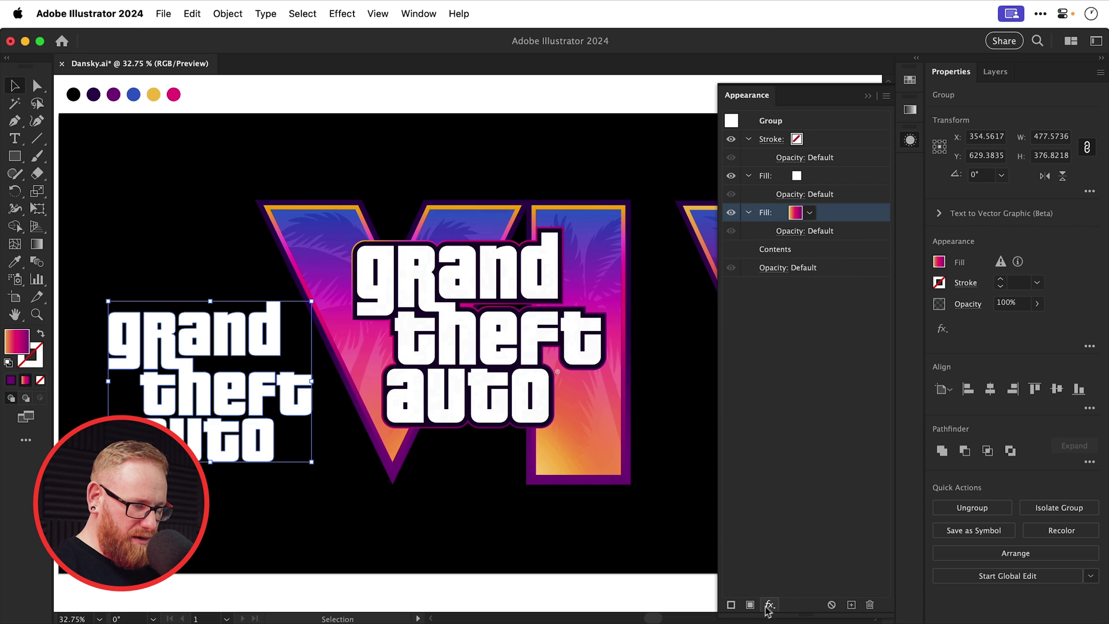
# - Apply an Offset Path effect of 13 px with miter joins to the lettering's gradient fill
pyautogui.click(769, 606)
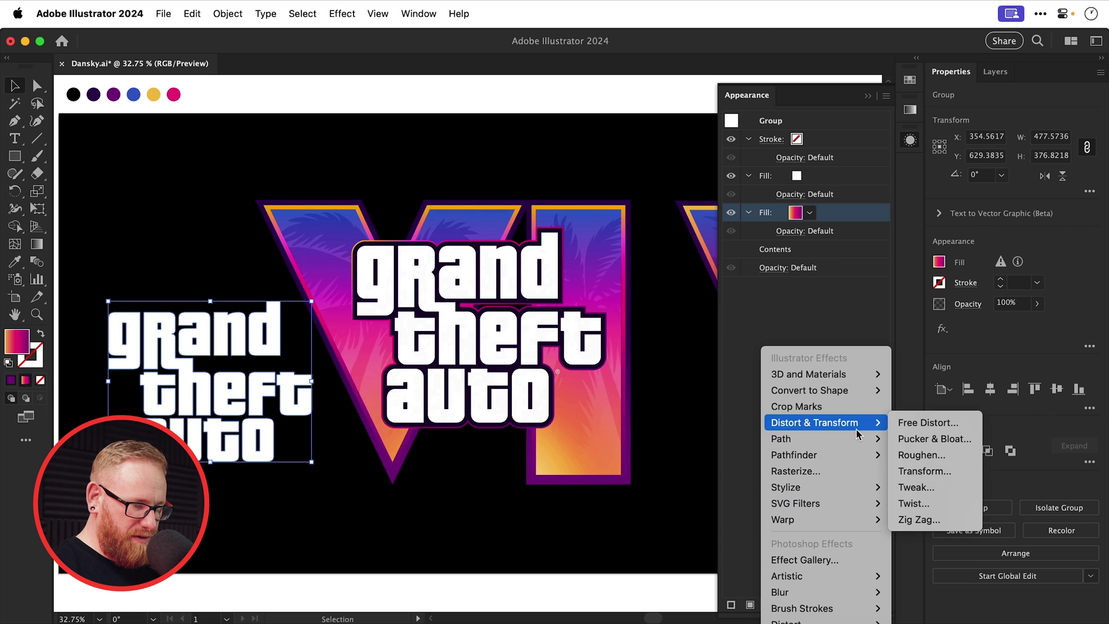
pyautogui.moveTo(872, 440)
pyautogui.click(907, 439)
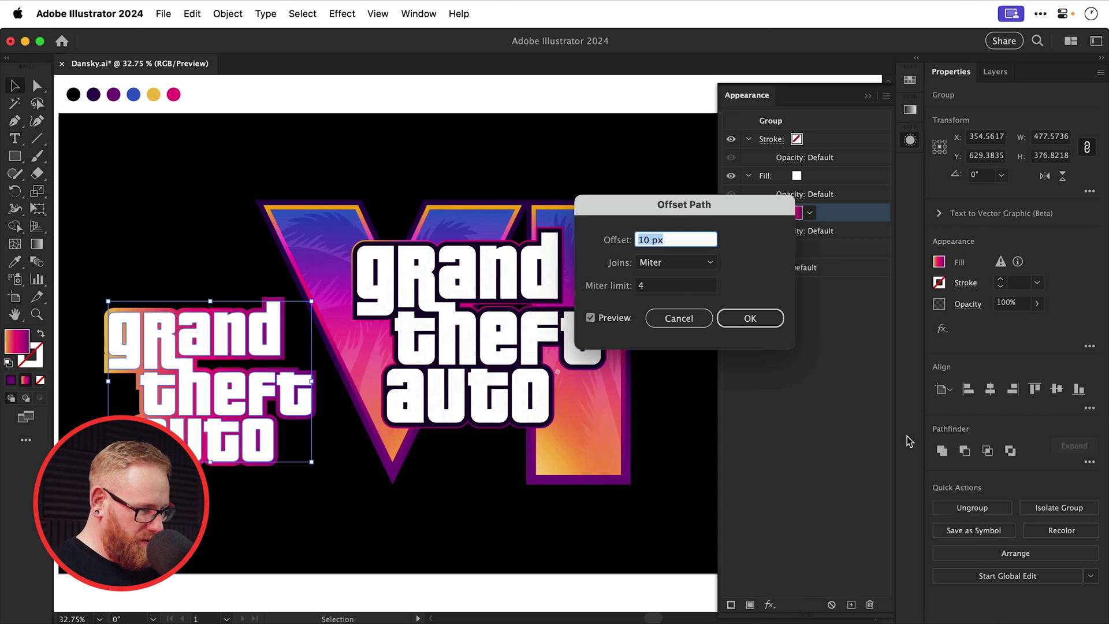
pyautogui.press('Return')
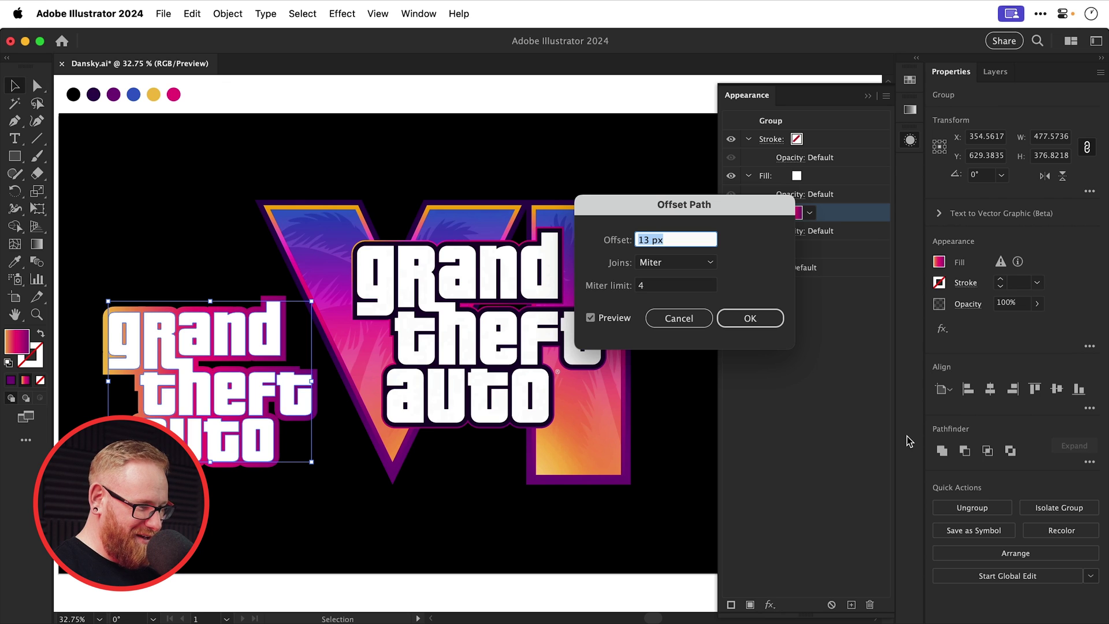
pyautogui.press('Return')
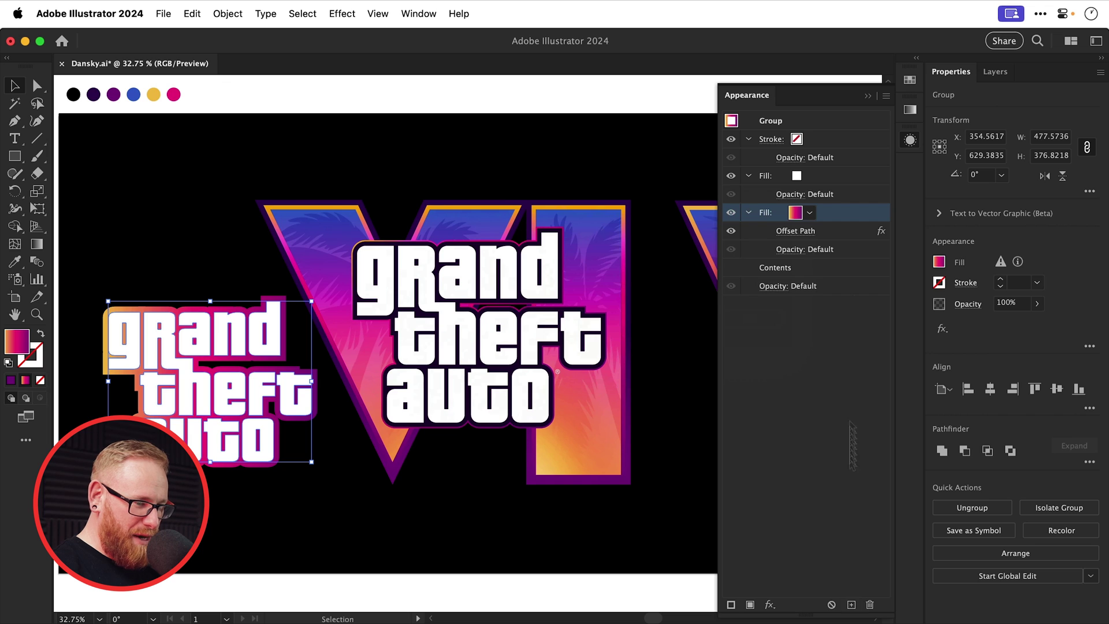
# - Duplicate the lettering's white fill and colour the lower copy with the black swatch
pyautogui.click(862, 179)
pyautogui.click(852, 605)
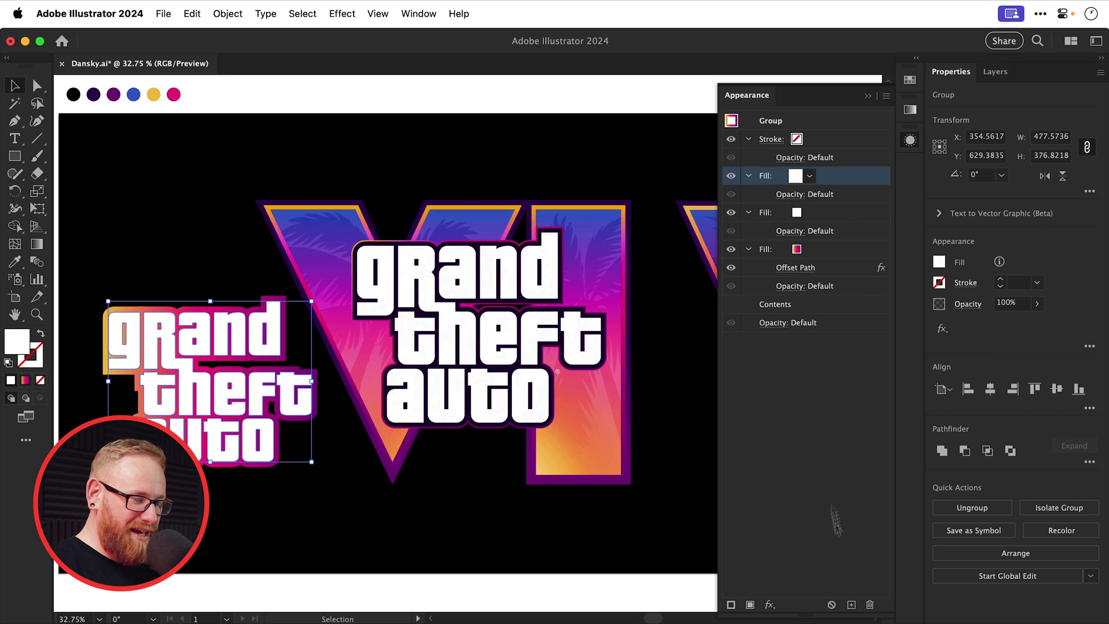
pyautogui.click(809, 213)
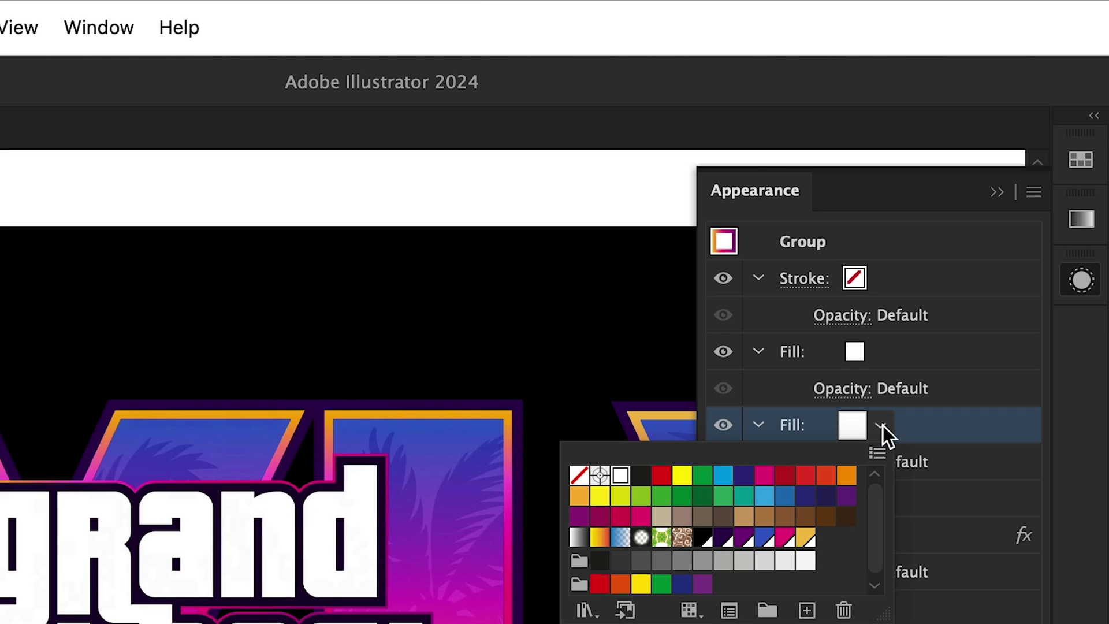
pyautogui.click(639, 478)
# - Apply an Offset Path effect of 10 px with miter joins to the lettering's black fill
pyautogui.click(770, 603)
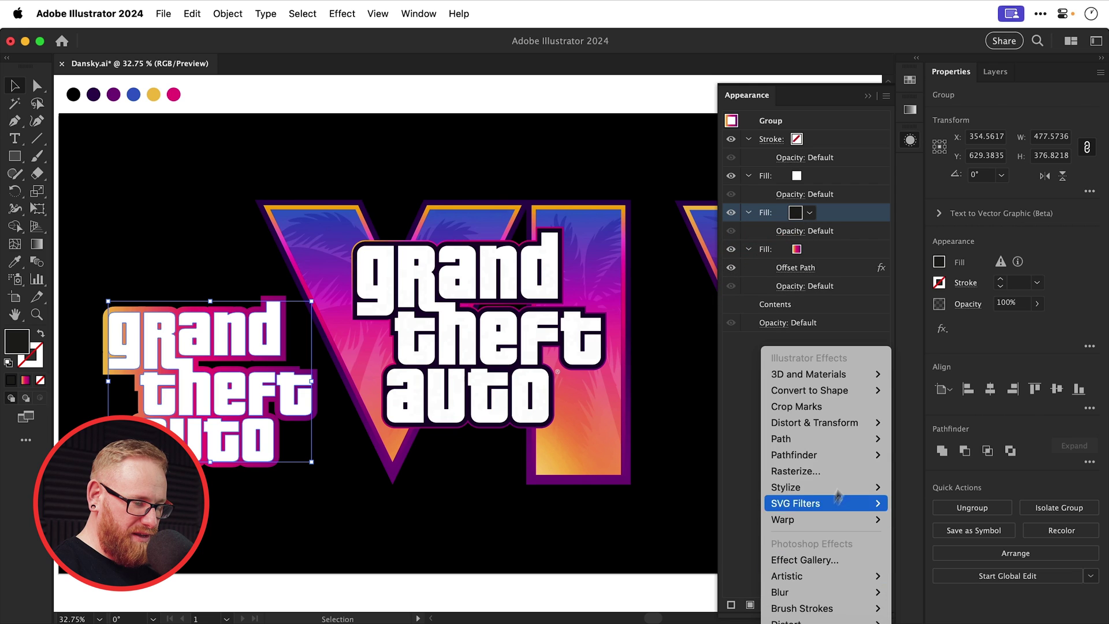
pyautogui.moveTo(820, 438)
pyautogui.click(915, 439)
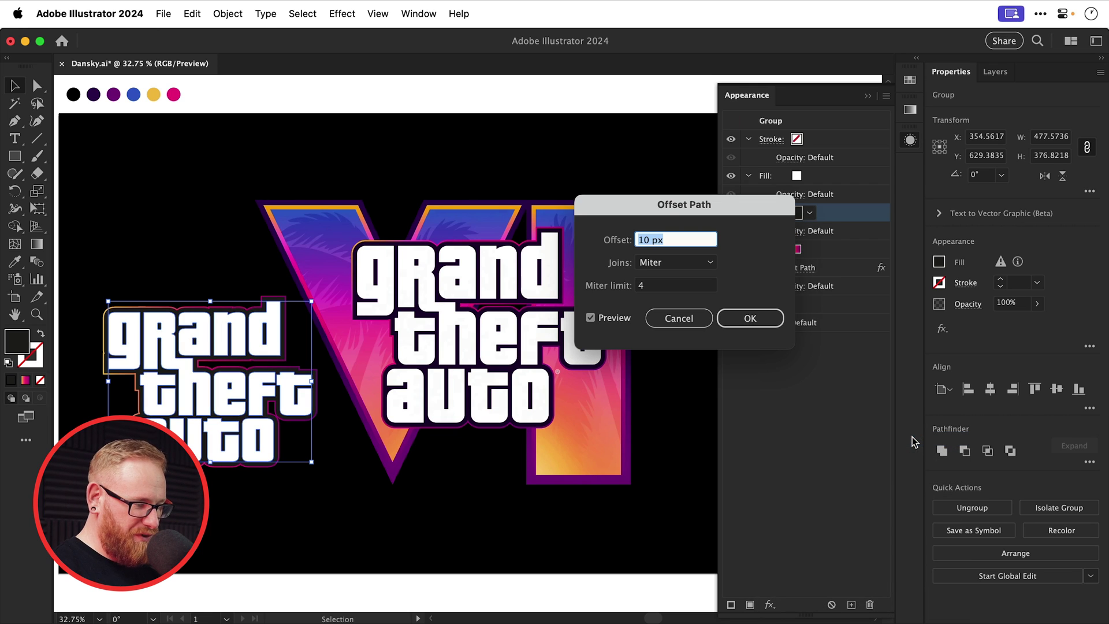
pyautogui.write('10')
pyautogui.press('Tab')
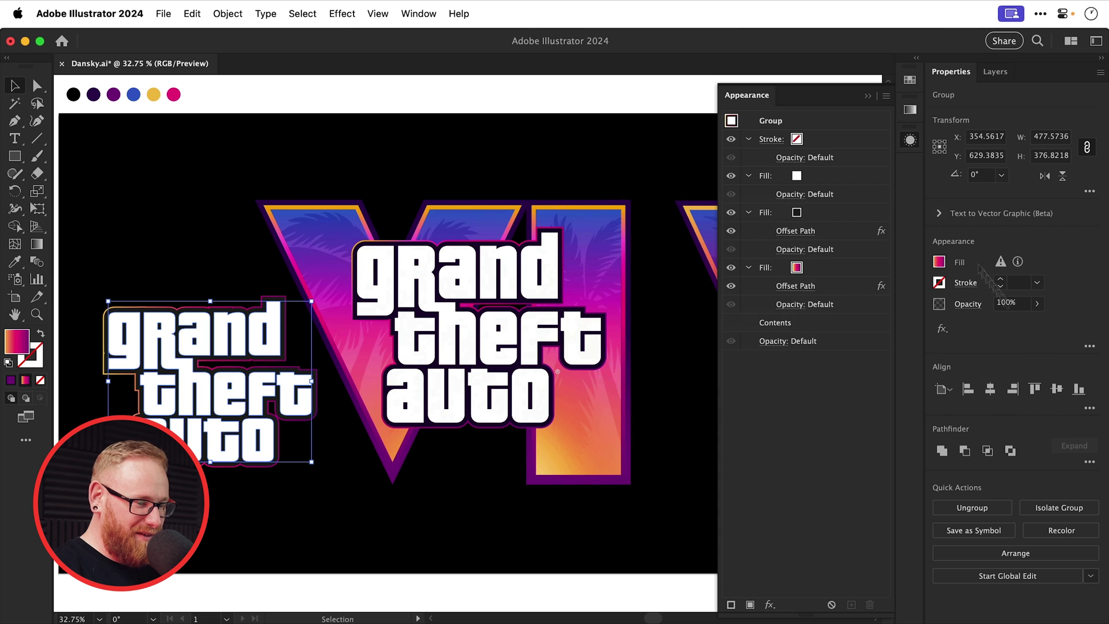
# - Move the lettering onto the reference words, enlarge it to about 560 px wide, and place the recreated VI artwork behind it
pyautogui.click(910, 140)
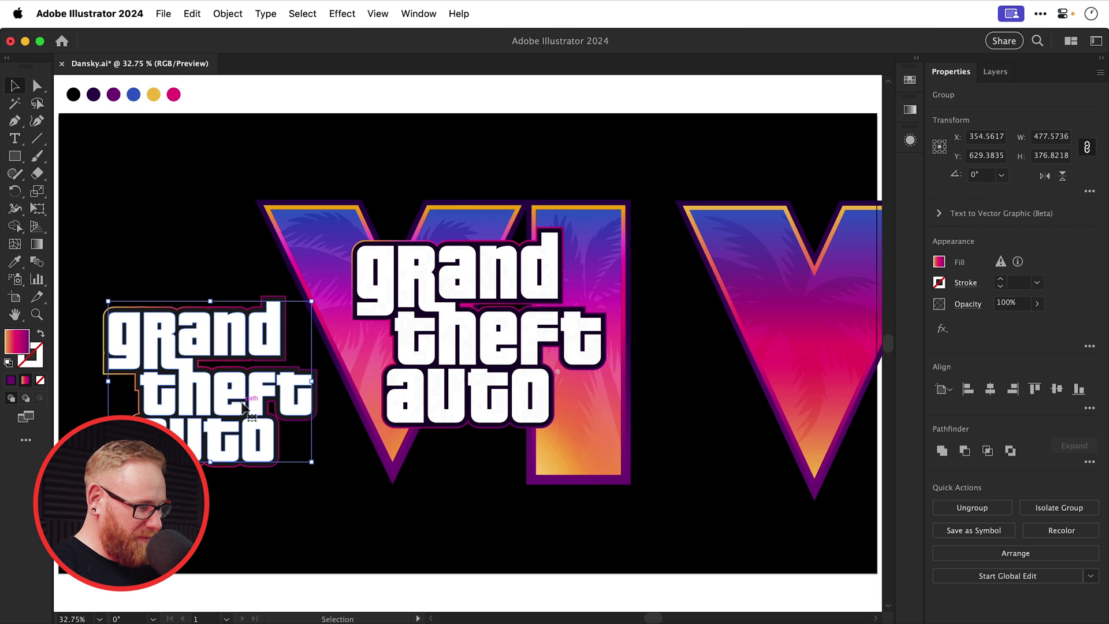
pyautogui.moveTo(265, 404); pyautogui.dragTo(503, 335)
pyautogui.moveTo(562, 393); pyautogui.dragTo(598, 430)
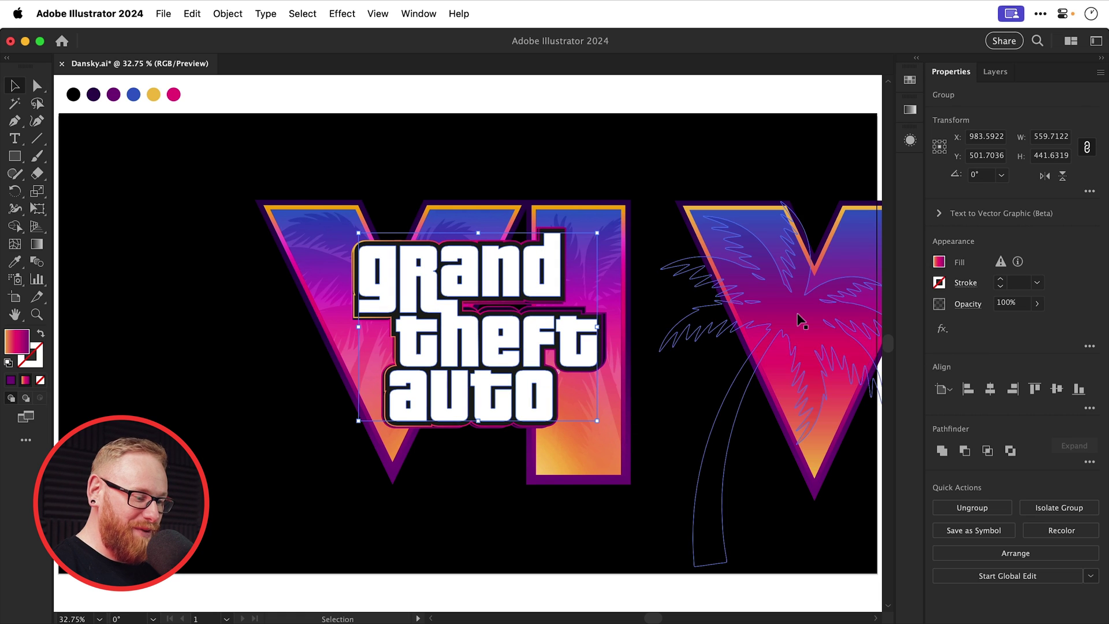
pyautogui.moveTo(796, 313); pyautogui.dragTo(375, 354)
# - Hide the vector artwork, then unlock the reference logo image and delete it
pyautogui.press('super+shift+a')
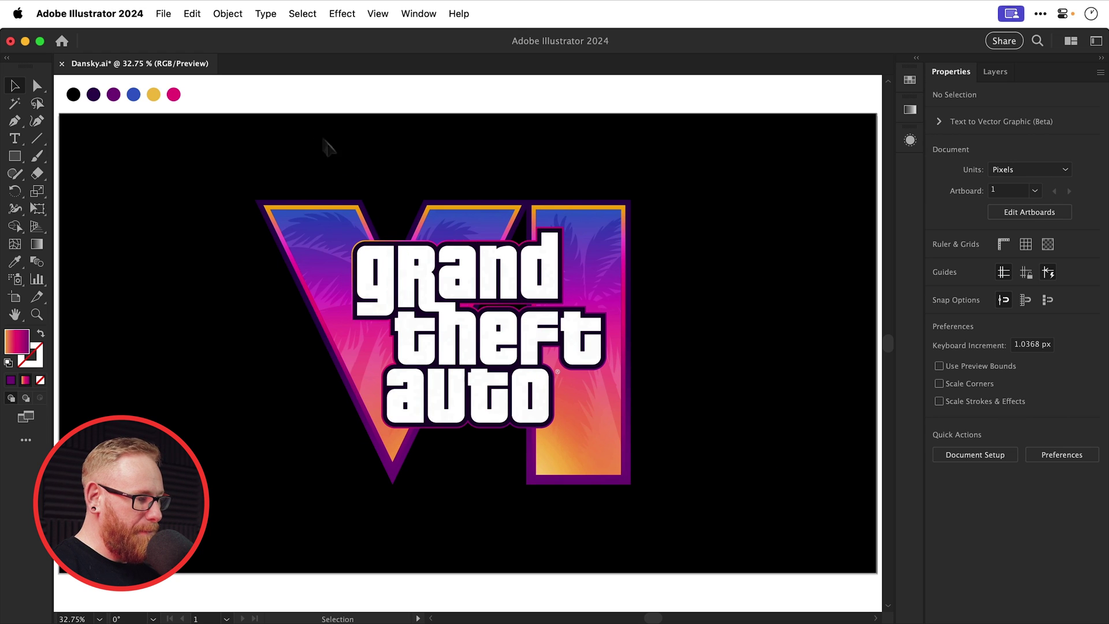
pyautogui.click(227, 14)
pyautogui.click(237, 161)
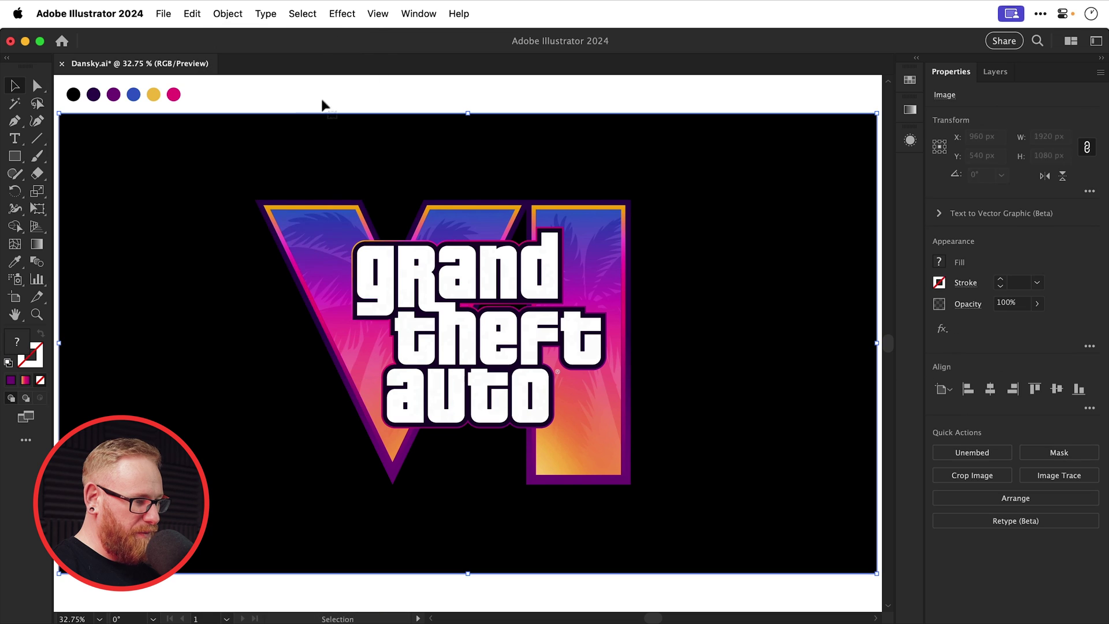
pyautogui.press('Delete')
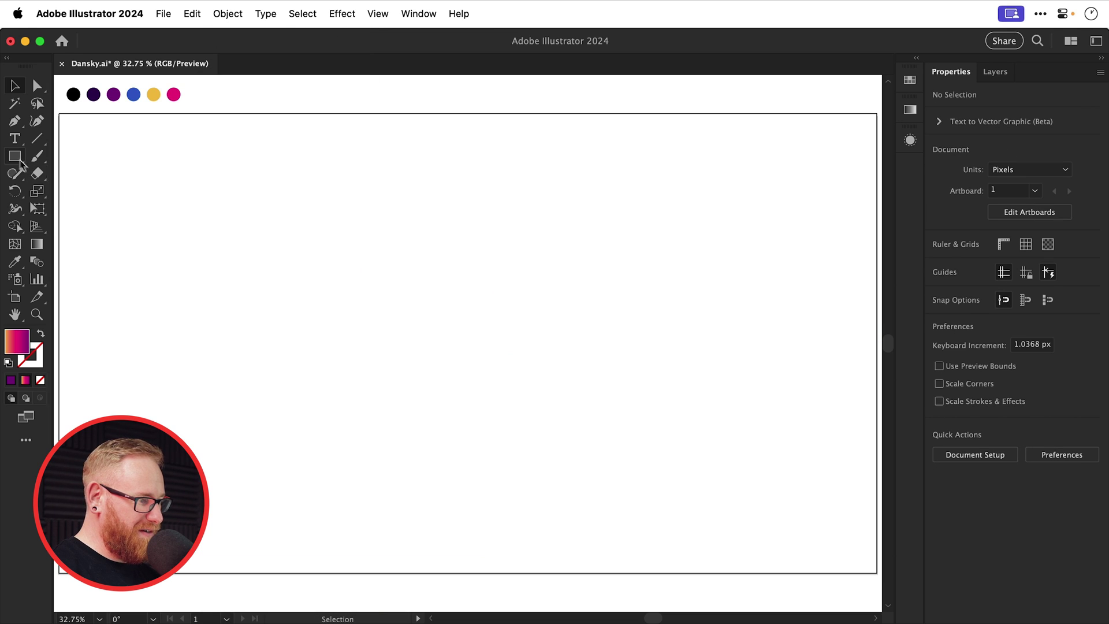
# - Create a 1920 × 1080 px rectangle covering the artboard and fill it with the black swatch
pyautogui.click(19, 162)
pyautogui.click(360, 289)
pyautogui.write('1920')
pyautogui.press('Tab')
pyautogui.write('1080')
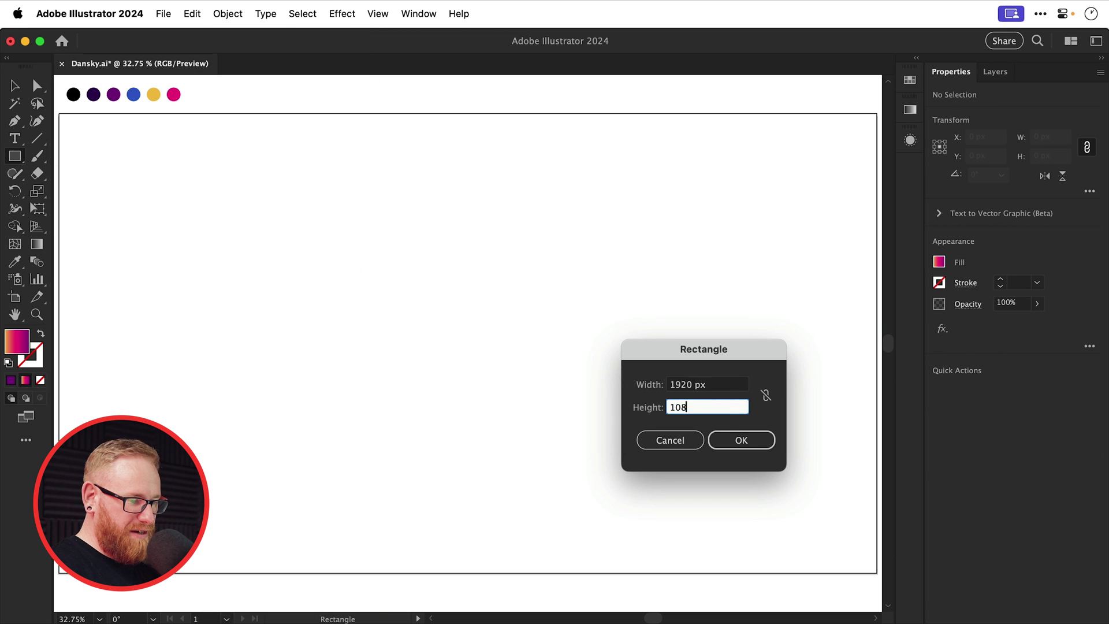
pyautogui.press('Return')
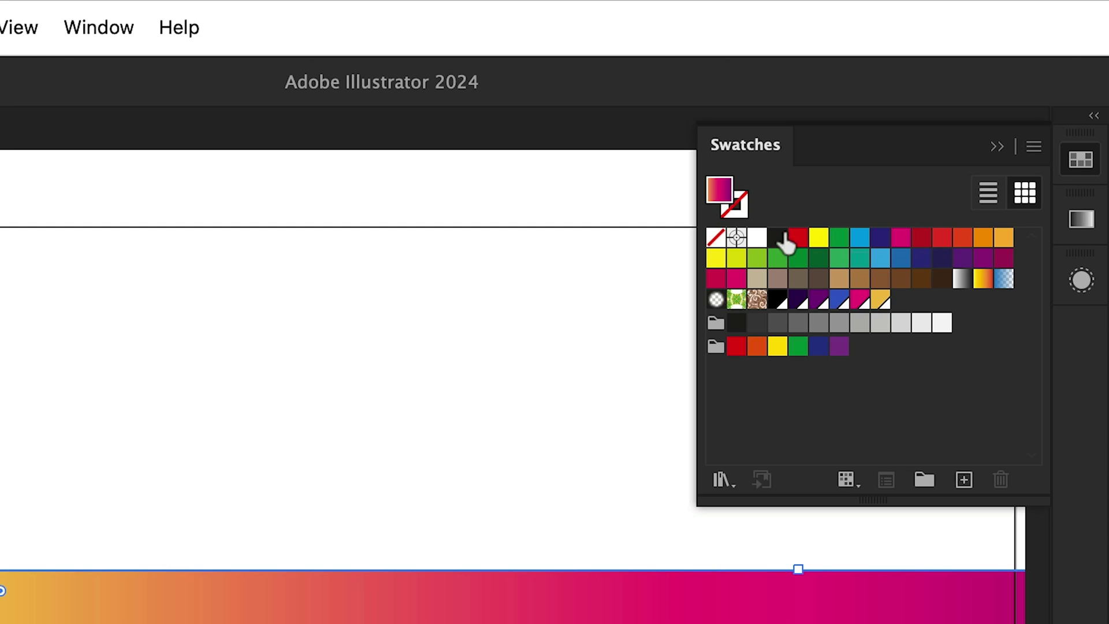
pyautogui.click(781, 237)
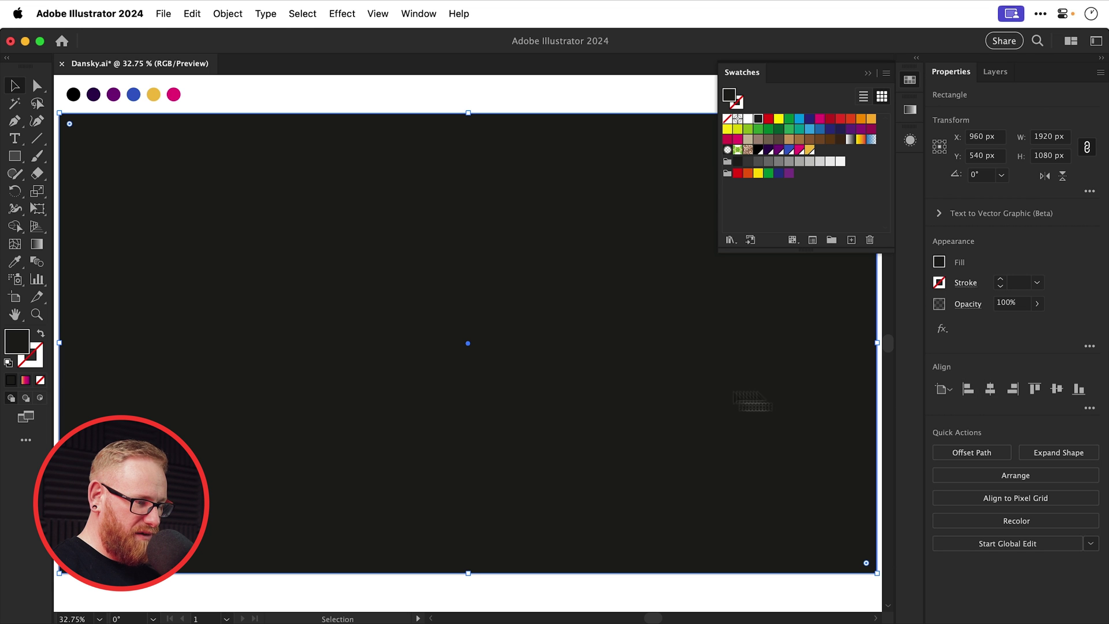
# - Change the background rectangle's fill to pure black in the Color Picker
pyautogui.doubleClick(16, 346)
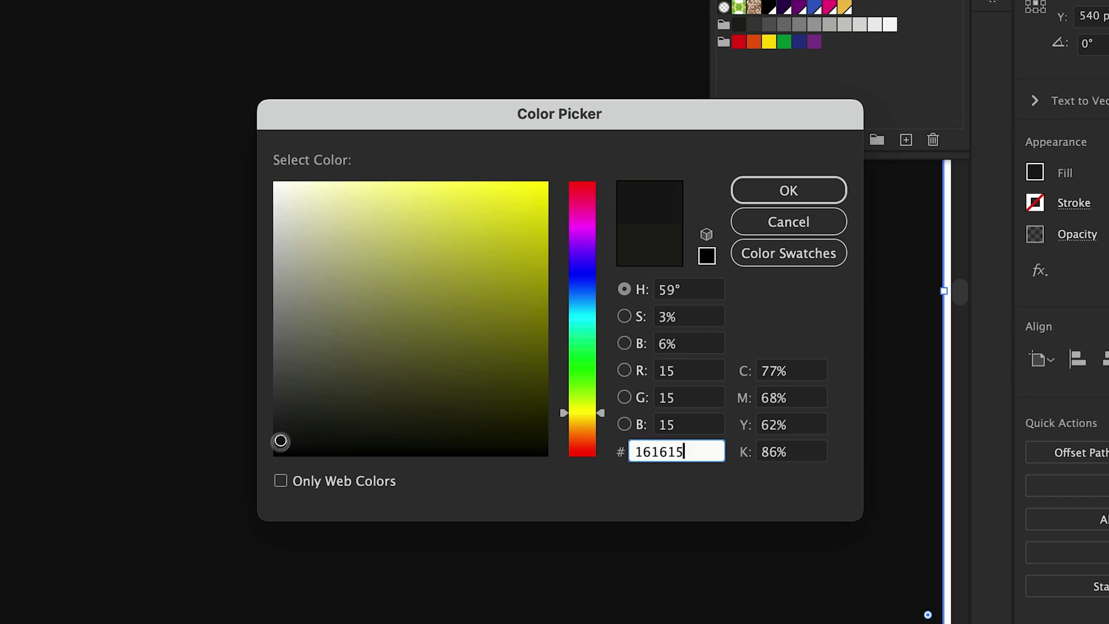
pyautogui.moveTo(442, 439); pyautogui.dragTo(412, 464)
pyautogui.press('Return')
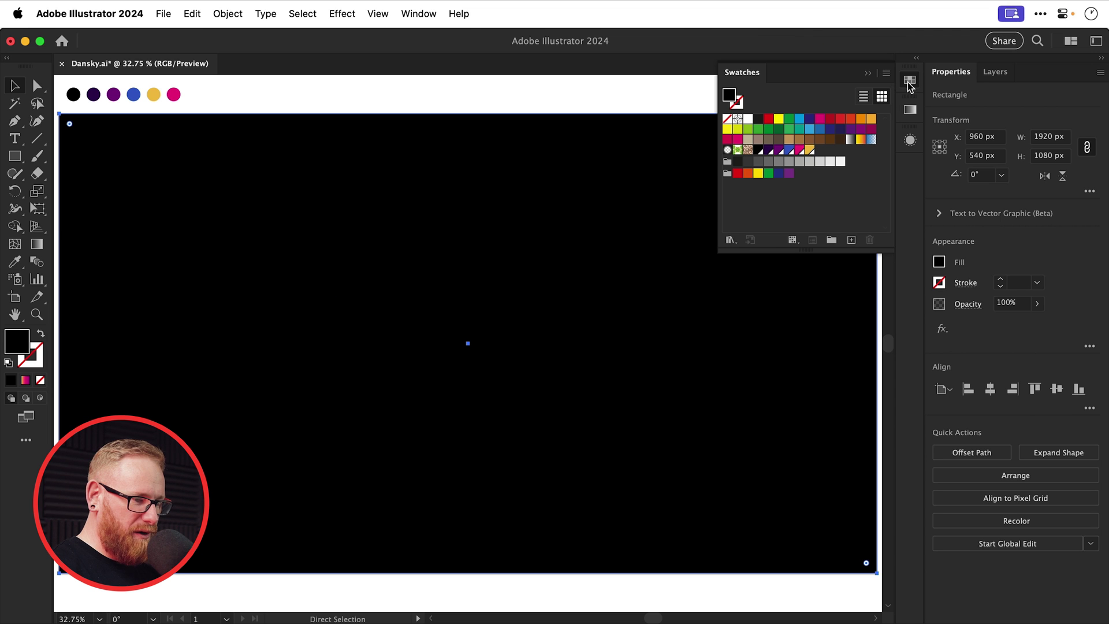
# - Lock the black background rectangle and show all the hidden logo artwork
pyautogui.click(909, 82)
pyautogui.press('super+2')
pyautogui.press('alt+super+3')
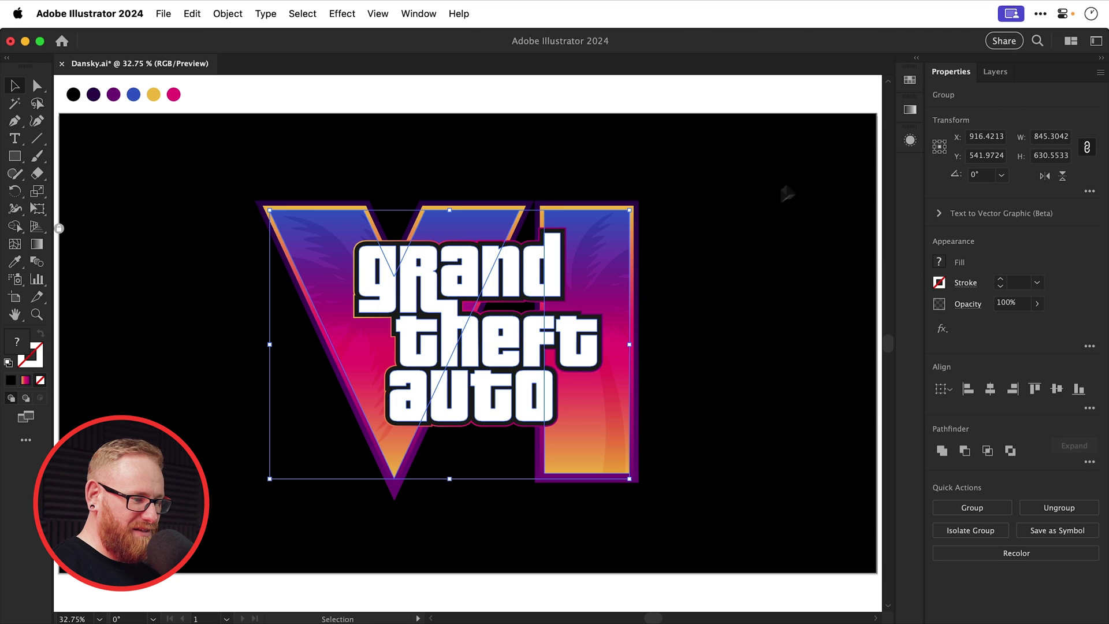
pyautogui.click(752, 217)
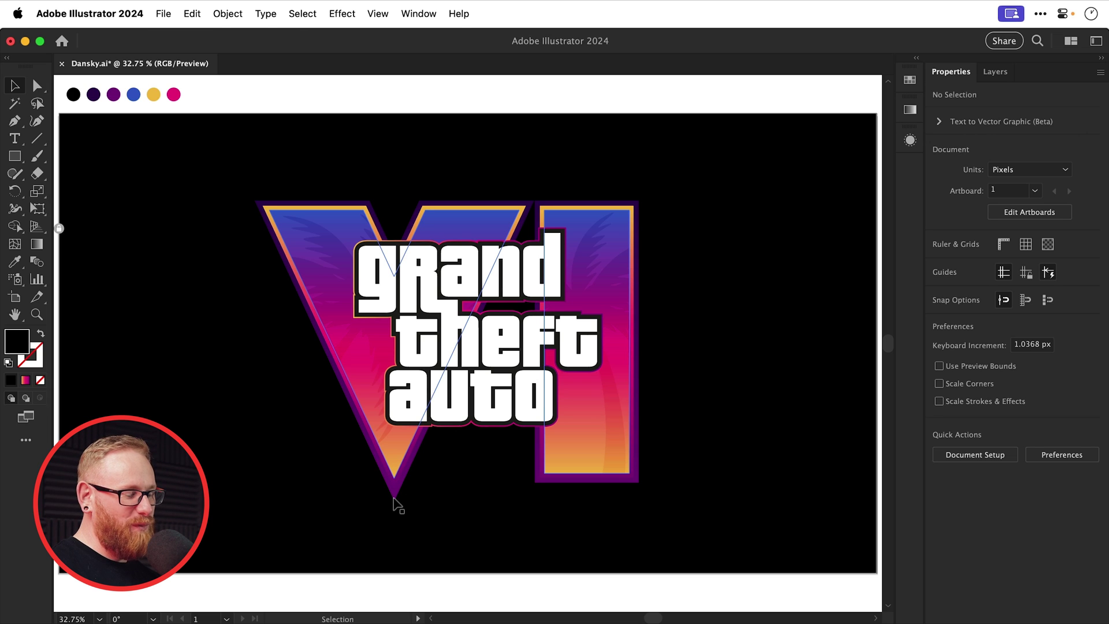
# - Extend the base of the I straight down by about 41 px so it lines up with the V's lower tip
pyautogui.press('a')
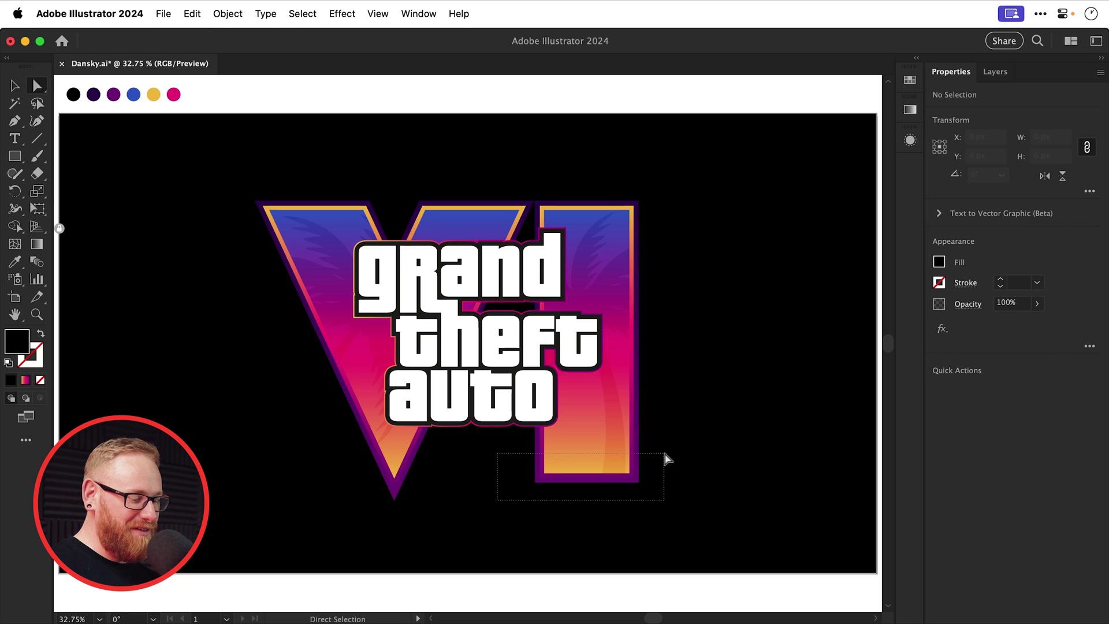
pyautogui.moveTo(664, 460); pyautogui.dragTo(664, 458)
pyautogui.moveTo(544, 477); pyautogui.dragTo(544, 482)
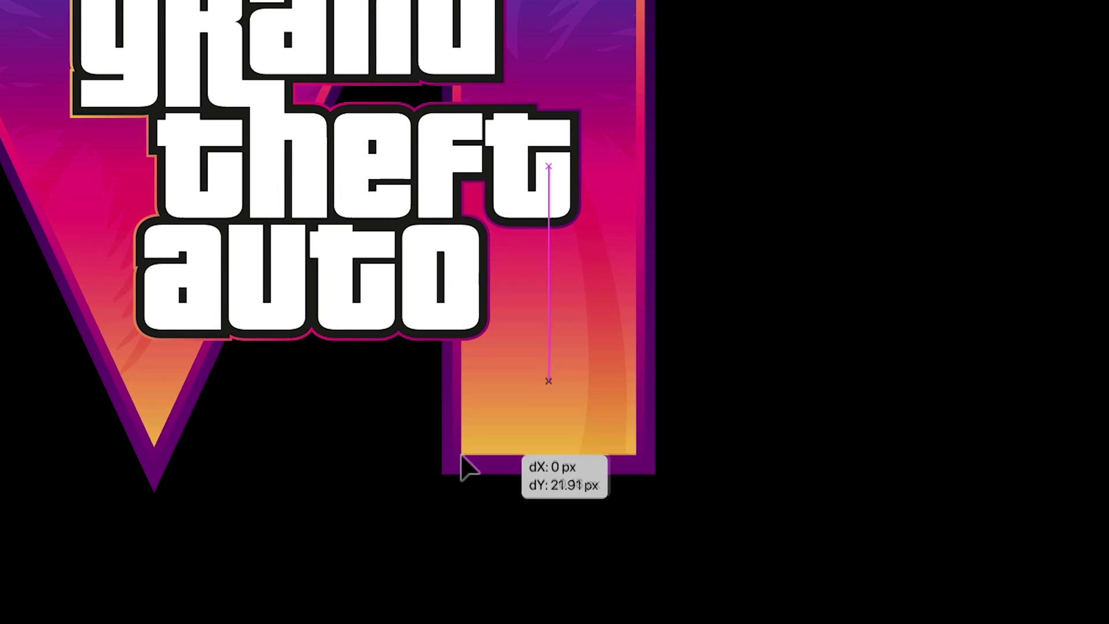
pyautogui.moveTo(461, 456); pyautogui.dragTo(461, 460)
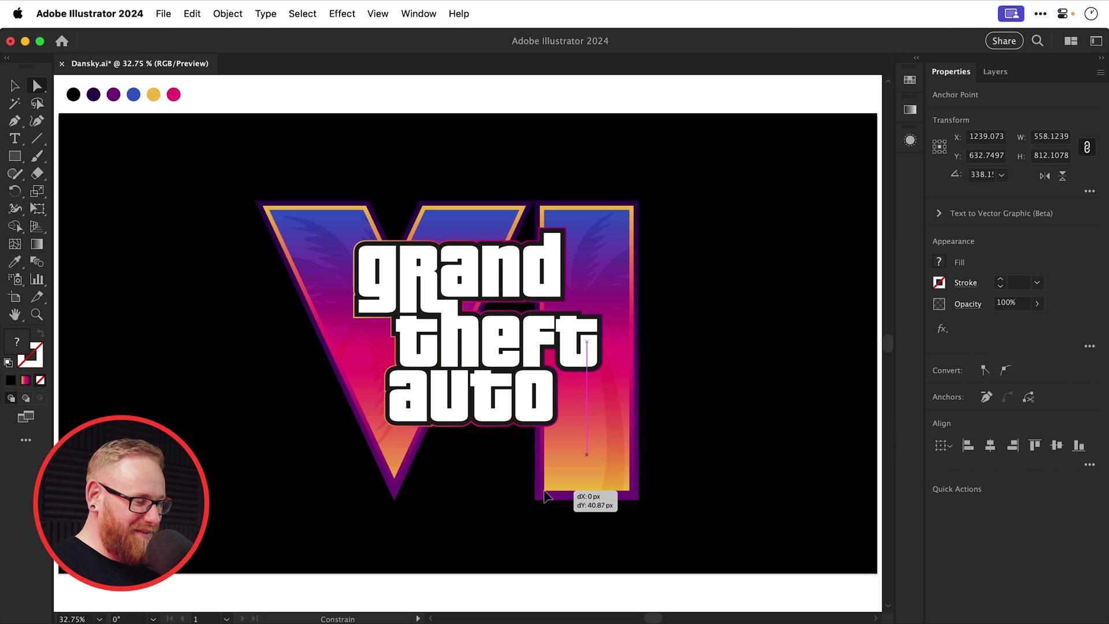
pyautogui.moveTo(545, 492); pyautogui.dragTo(544, 494)
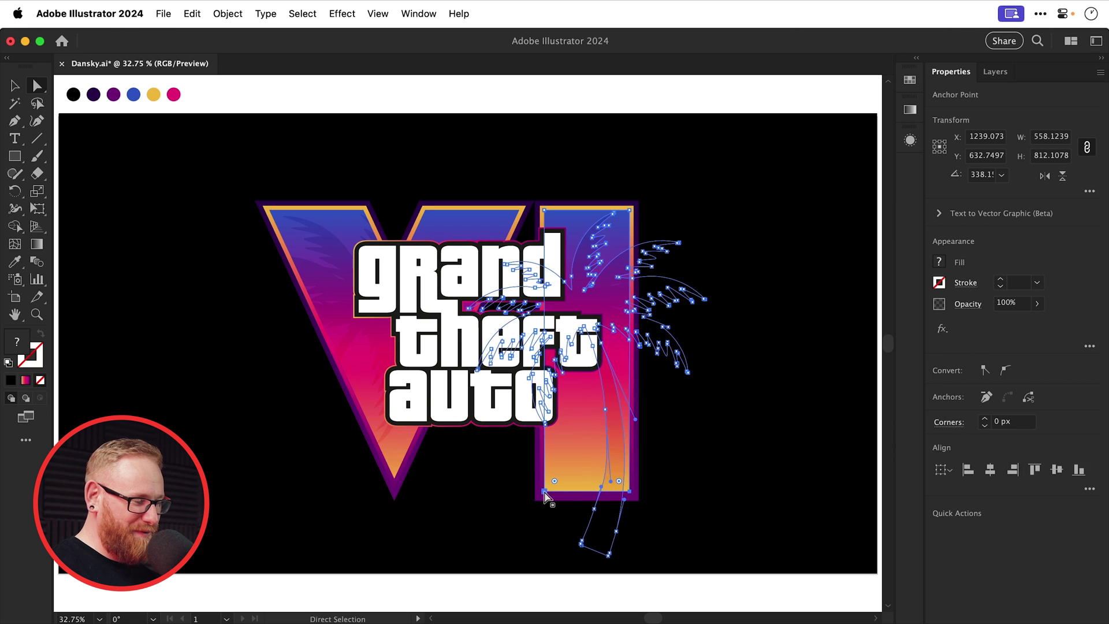
pyautogui.press('v')
pyautogui.click(700, 423)
# - Group all the logo artwork and centre the group horizontally and vertically on the artboard
pyautogui.click(613, 439)
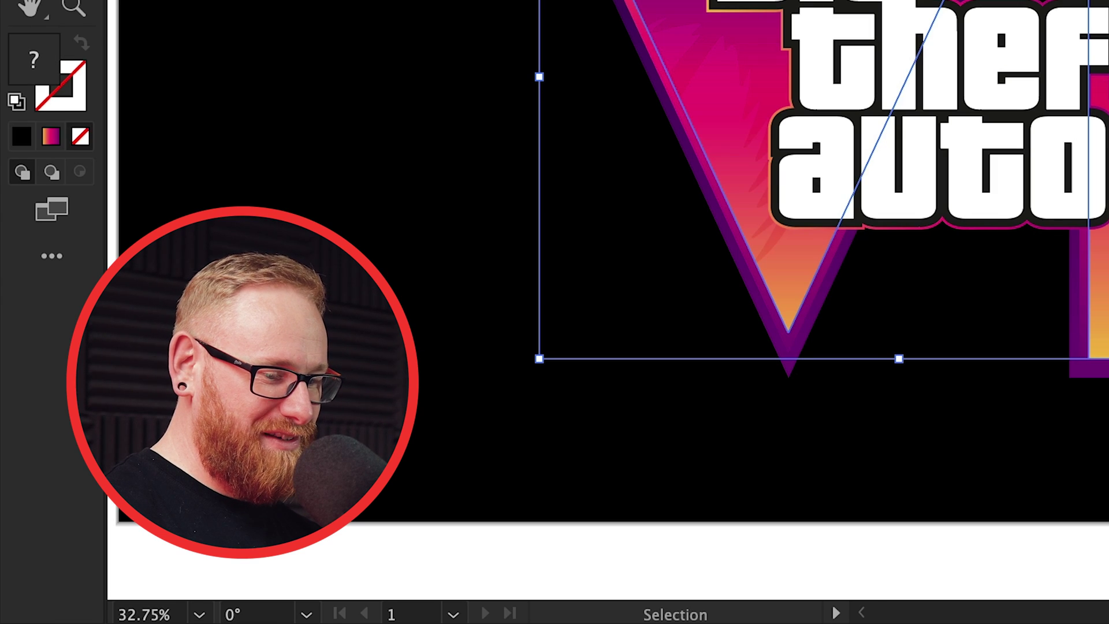
pyautogui.click(203, 164)
pyautogui.moveTo(731, 506); pyautogui.dragTo(744, 522)
pyautogui.press('super+g')
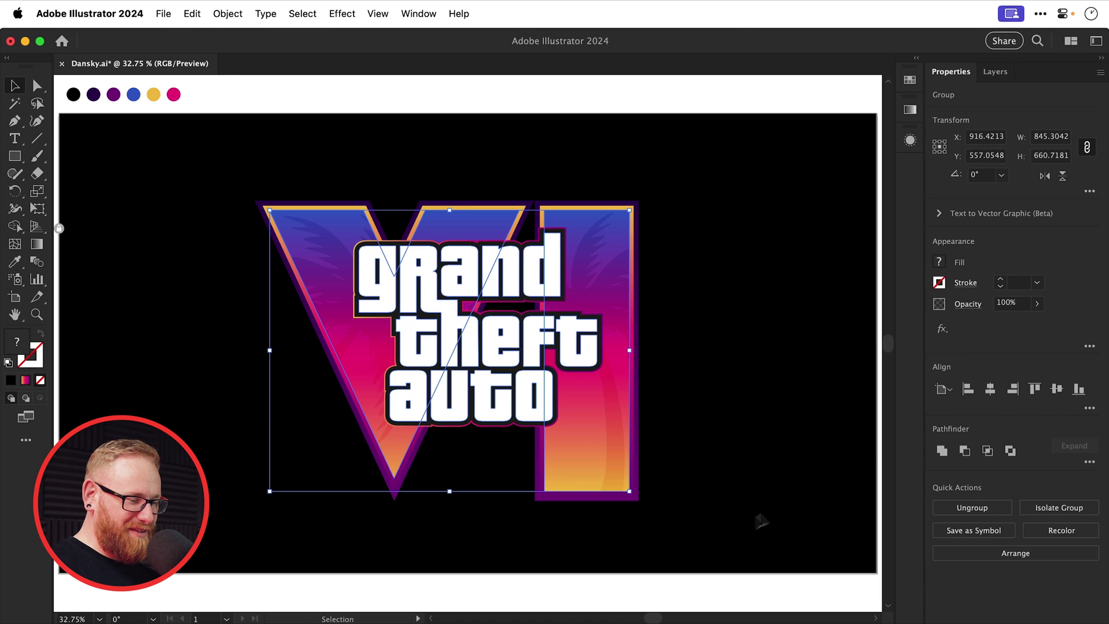
pyautogui.click(991, 389)
pyautogui.click(1058, 389)
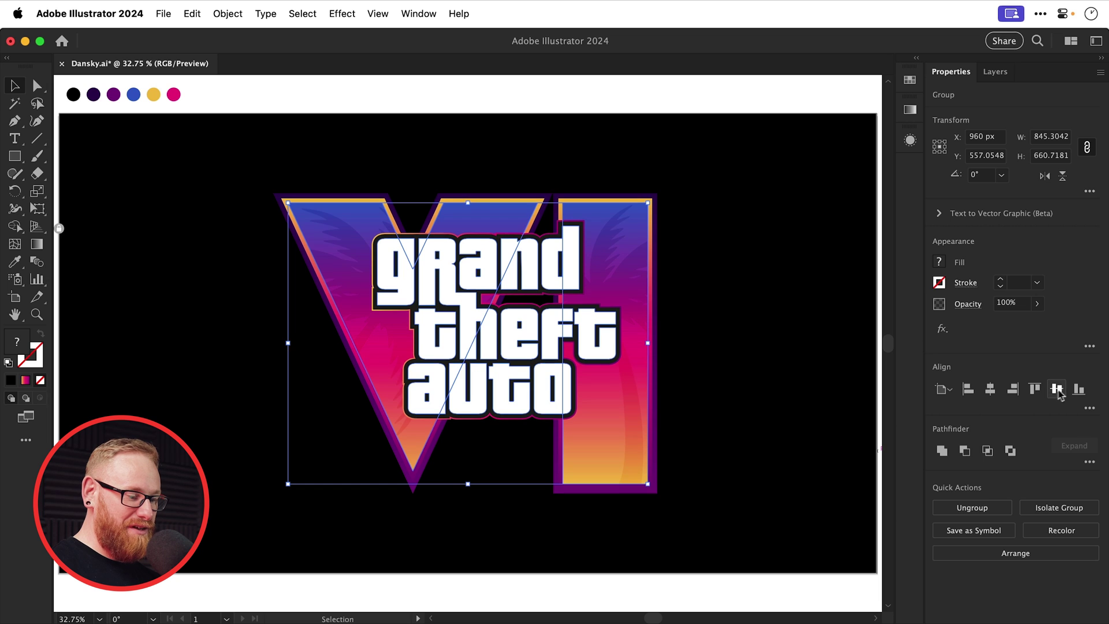